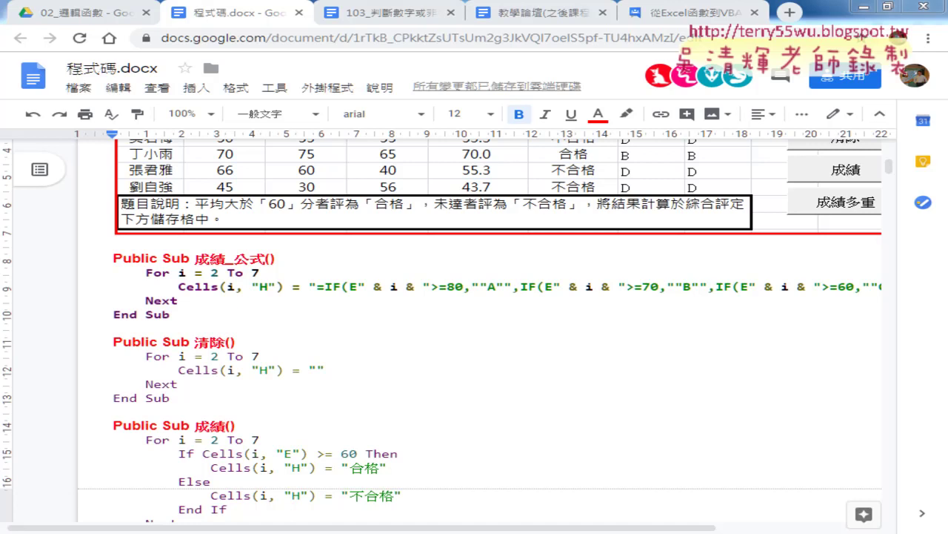
Bring up the grading workbook, inspect the IF formulas in F2:F7, and select G2
left_click(248, 470)
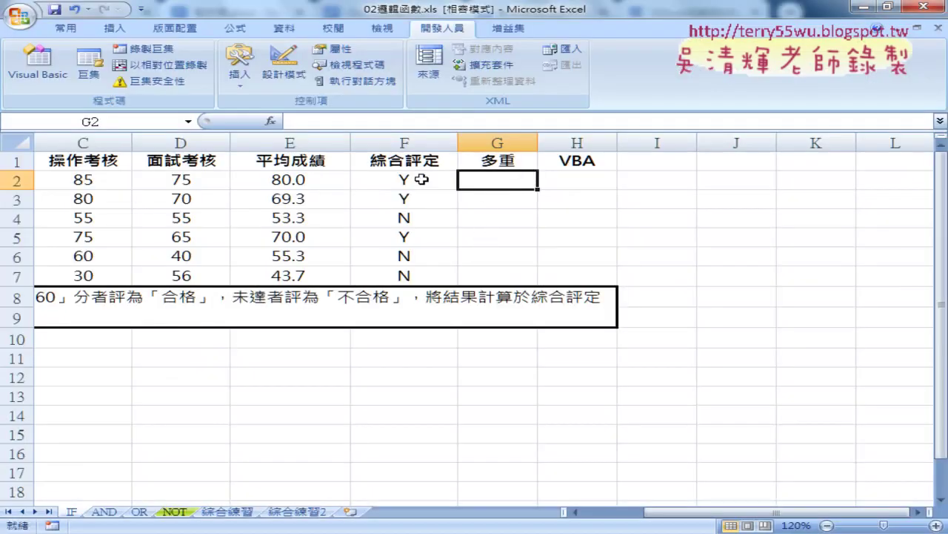
left_click_drag(404, 180, 407, 272)
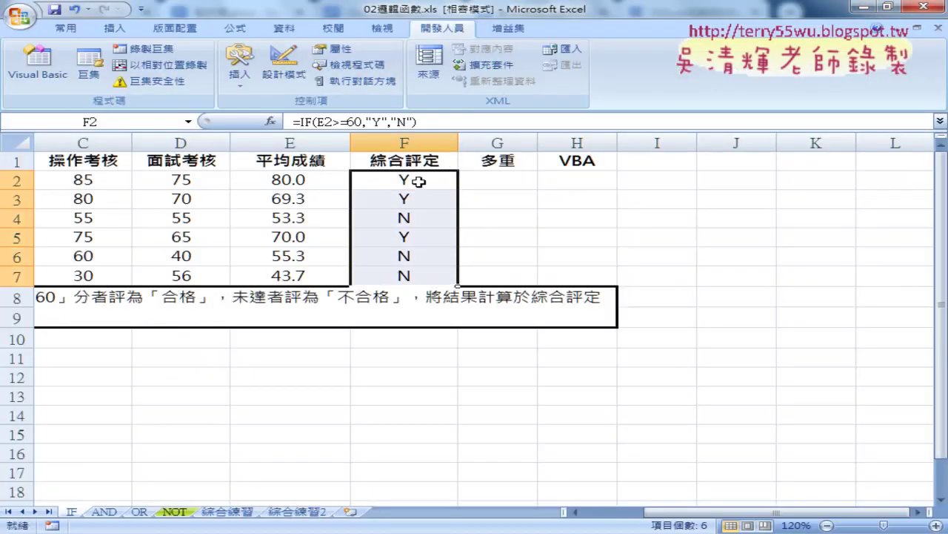
left_click(495, 180)
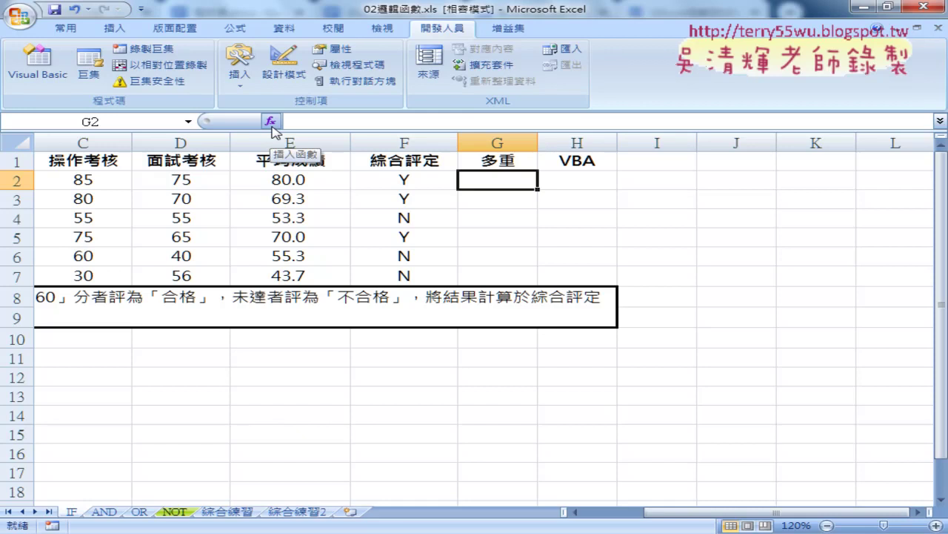
Insert an IF function into G2 and open its Function Arguments dialog
left_click(271, 121)
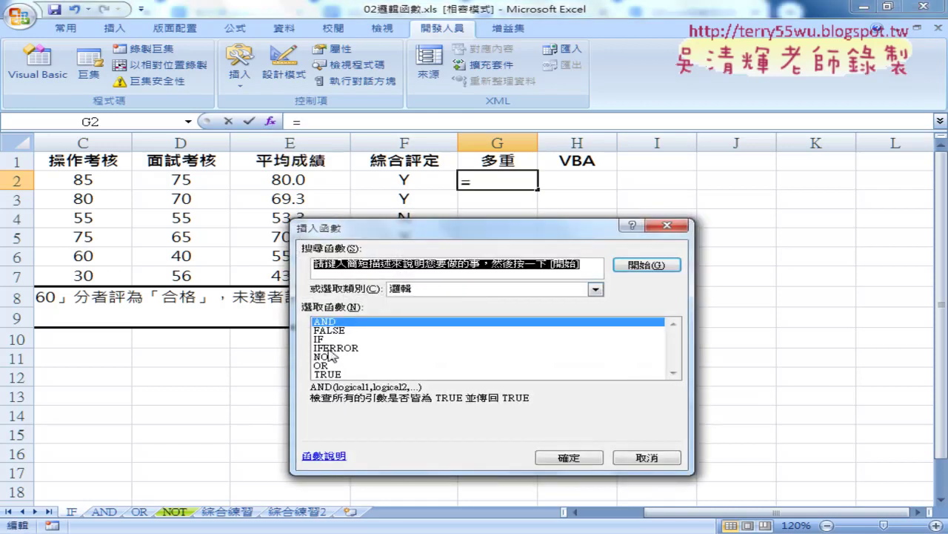
double_click(324, 338)
left_click(352, 306)
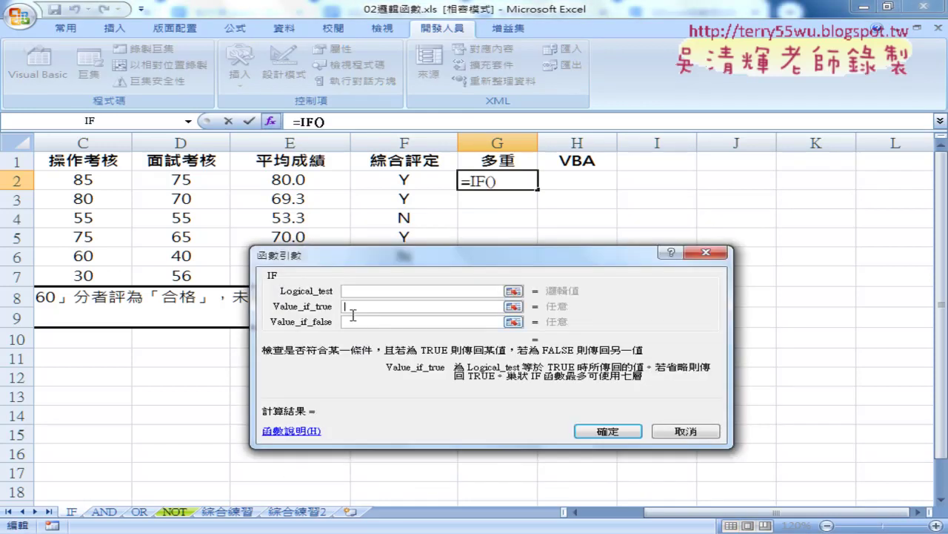
left_click(357, 320)
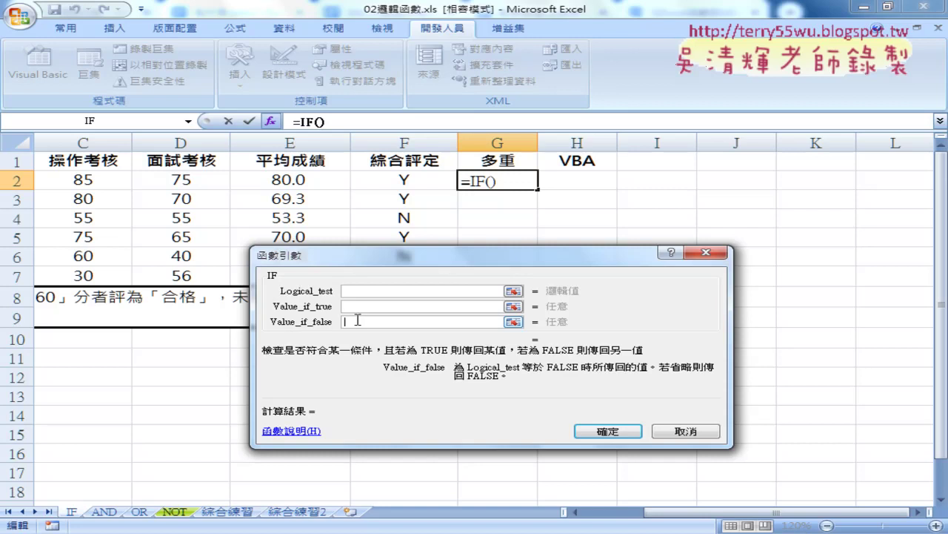
left_click(365, 291)
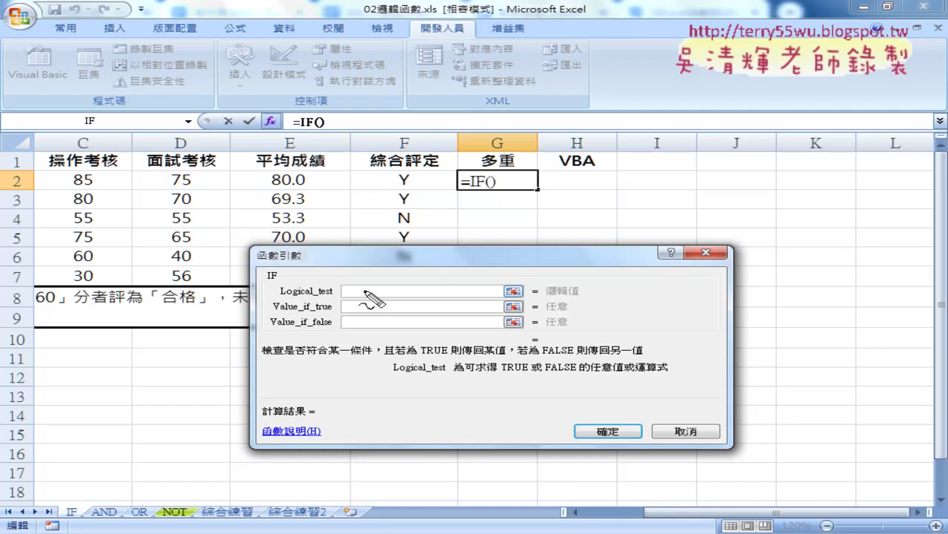
Sketch the A, B, C and D grade bands and IF branches on screen, then clear the marks
left_click_drag(280, 272, 275, 280)
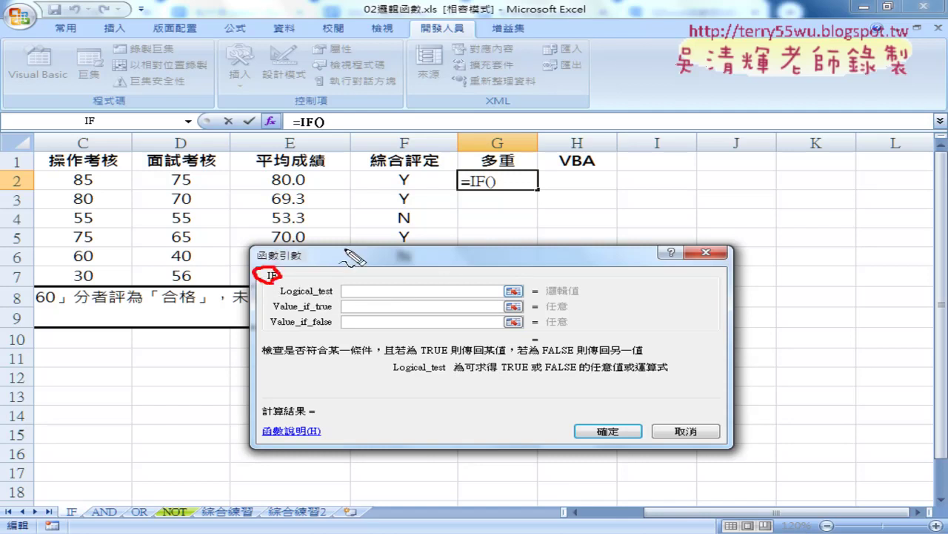
left_click_drag(623, 118, 750, 118)
left_click_drag(633, 168, 728, 171)
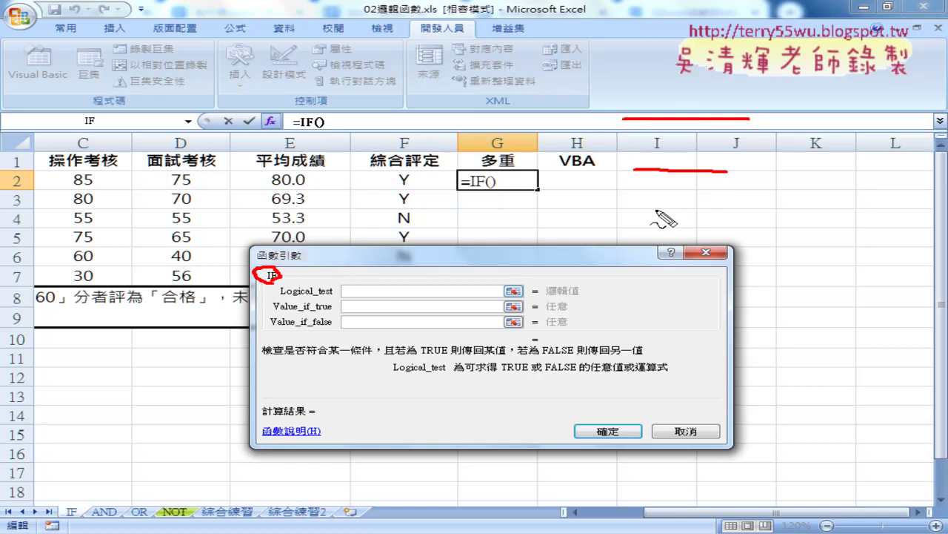
left_click_drag(640, 219, 737, 222)
left_click_drag(648, 290, 730, 290)
mouse_move(669, 105)
left_mouse_down()
mouse_move(719, 107)
mouse_move(711, 90)
left_mouse_up()
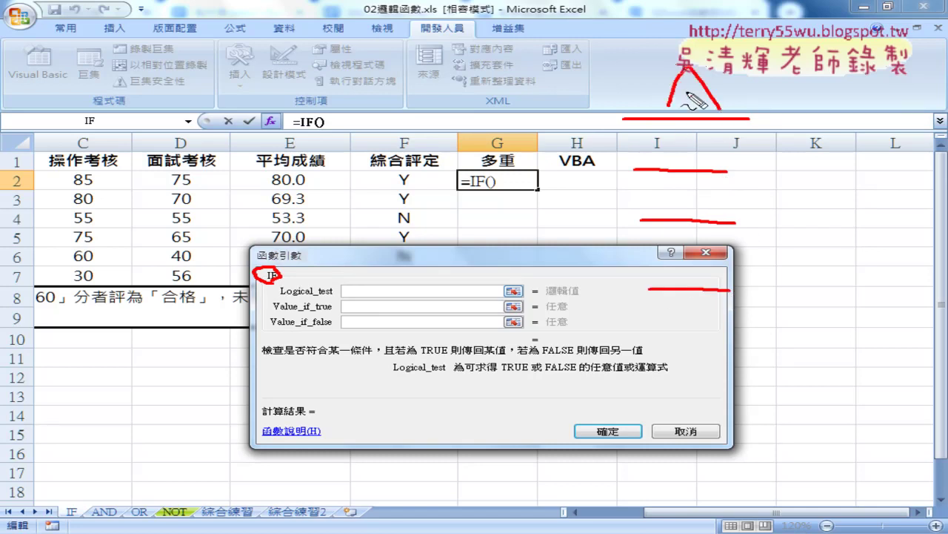
mouse_move(689, 135)
left_mouse_down()
mouse_move(689, 166)
mouse_move(718, 209)
left_mouse_up()
mouse_move(697, 246)
left_mouse_down()
mouse_move(695, 290)
mouse_move(694, 273)
left_mouse_up()
left_click_drag(602, 119, 763, 122)
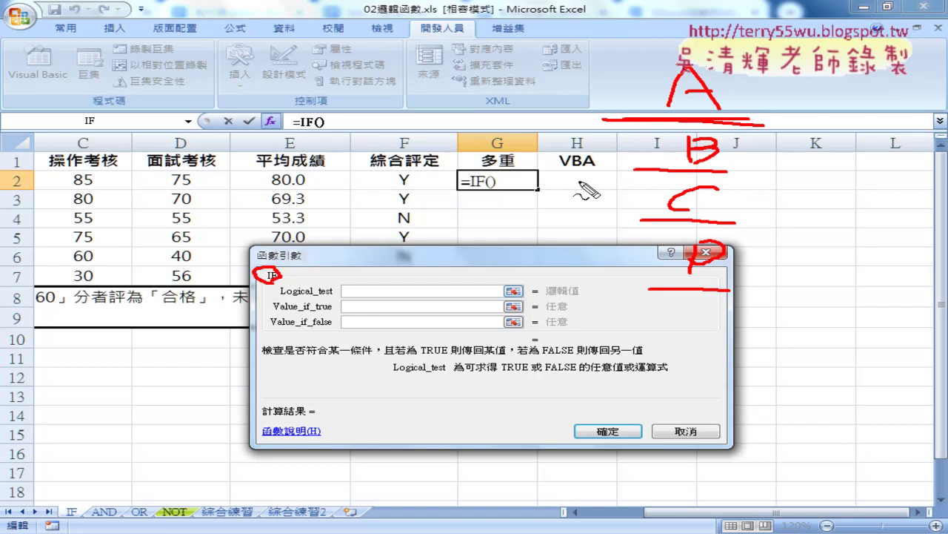
left_click_drag(559, 122, 645, 120)
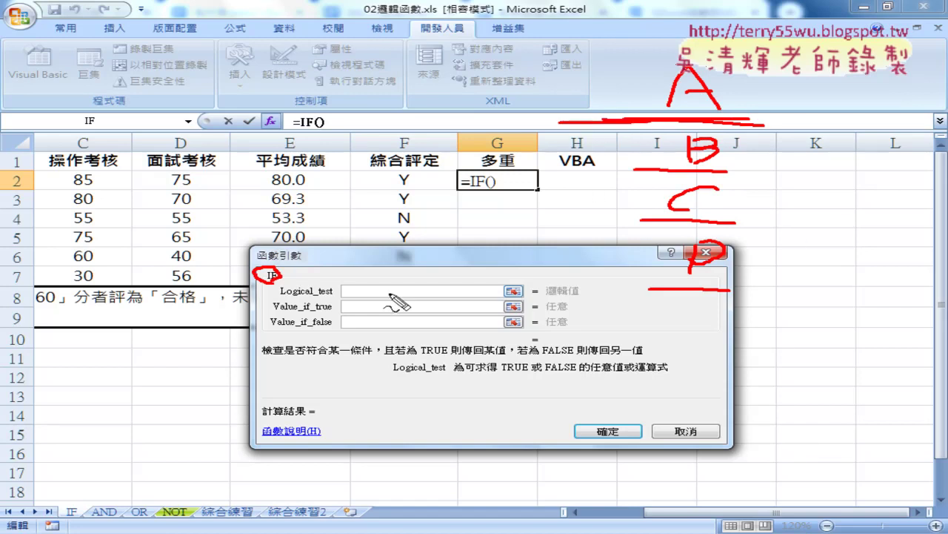
mouse_move(328, 312)
left_mouse_down()
mouse_move(339, 303)
mouse_move(343, 320)
left_mouse_up()
mouse_move(604, 120)
left_mouse_down()
mouse_move(602, 76)
mouse_move(621, 90)
mouse_move(612, 148)
mouse_move(623, 141)
left_mouse_up()
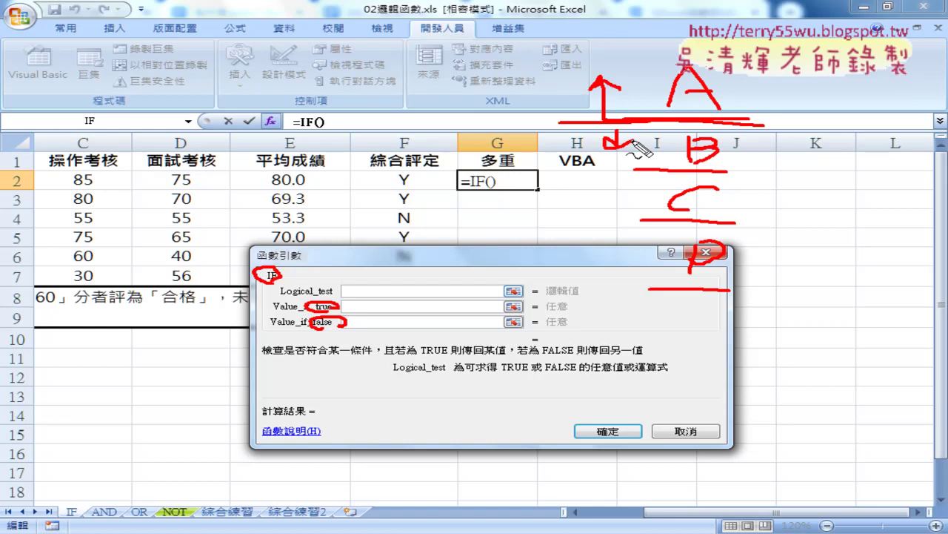
key("Escape")
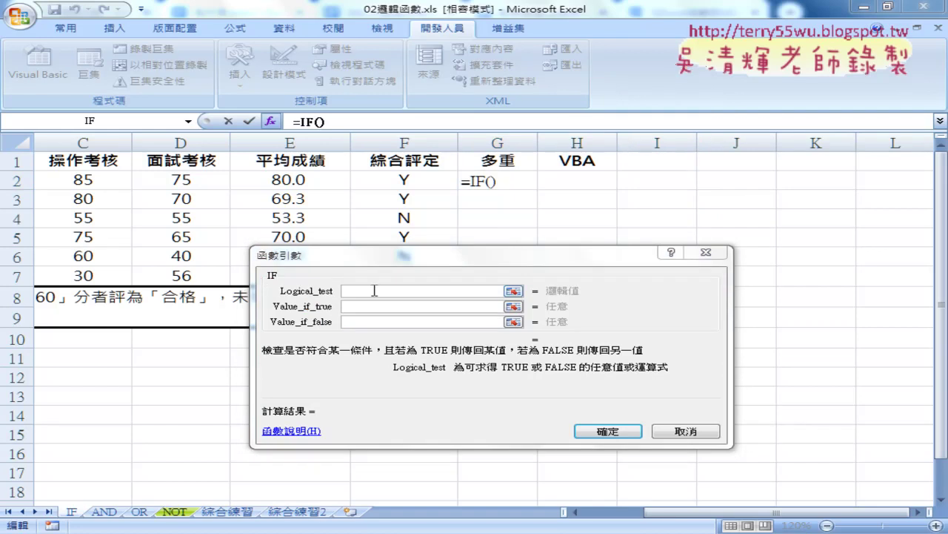
Set the IF test to E2>=80 with "A" as the value if true
left_click(302, 181)
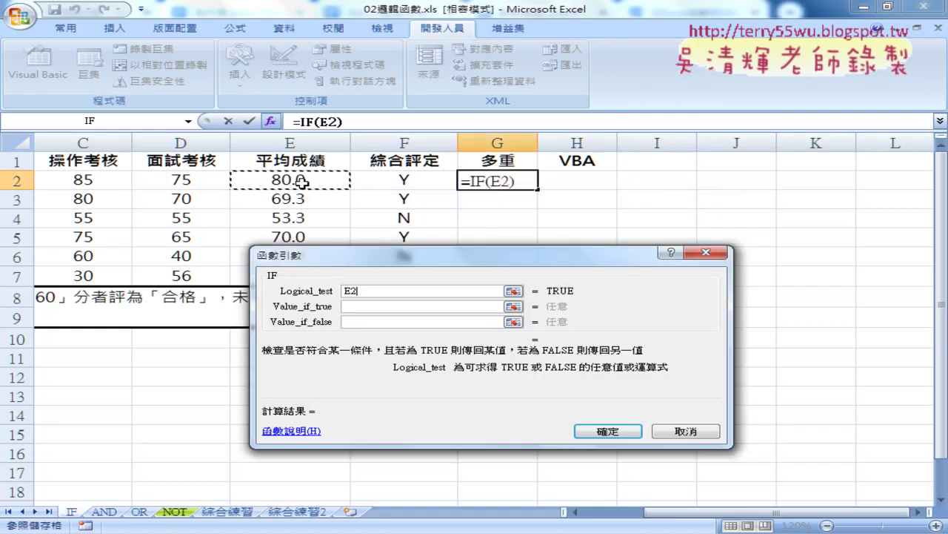
type(">")
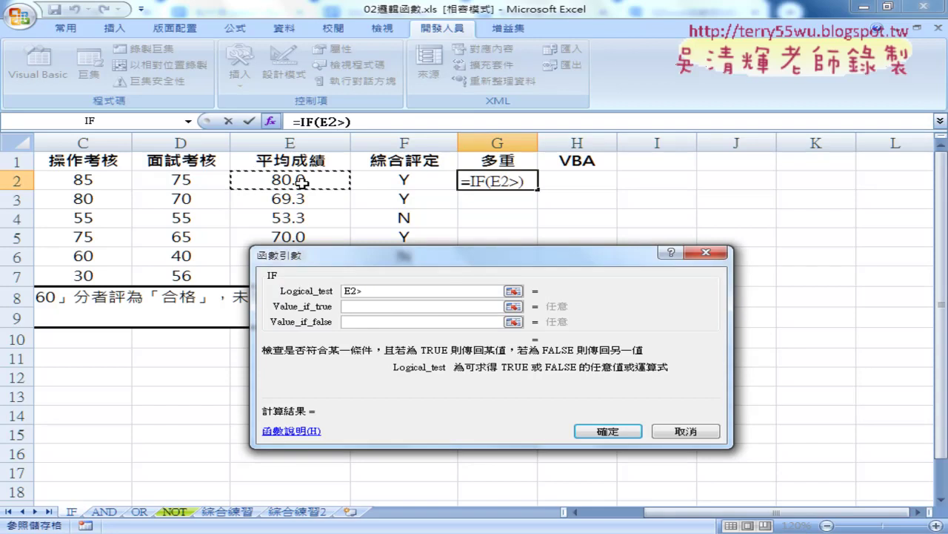
type("-")
key("BackSpace")
type("=")
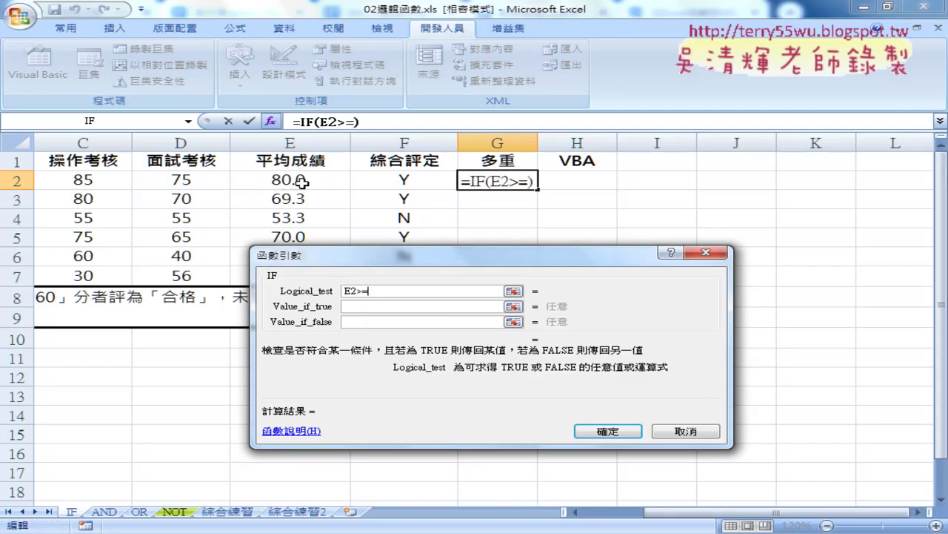
type("80")
key("Tab")
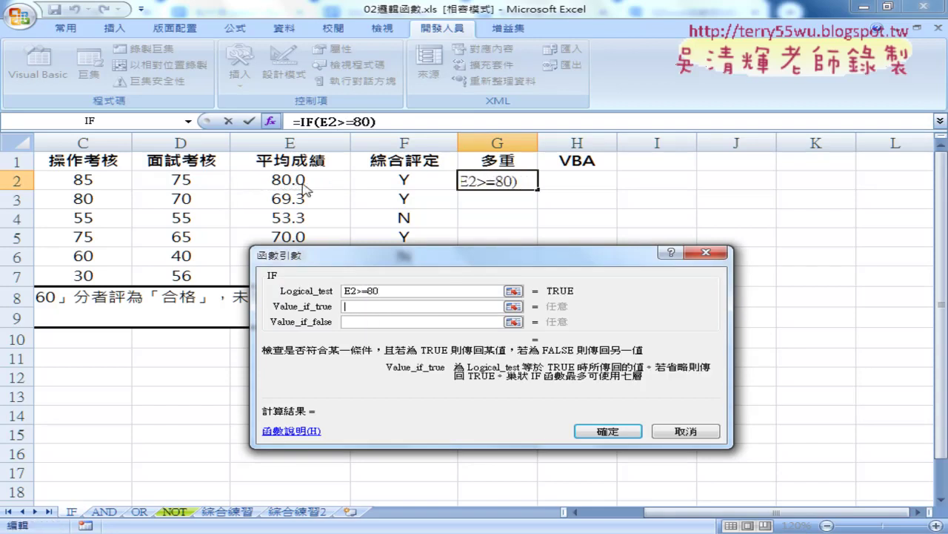
type("A")
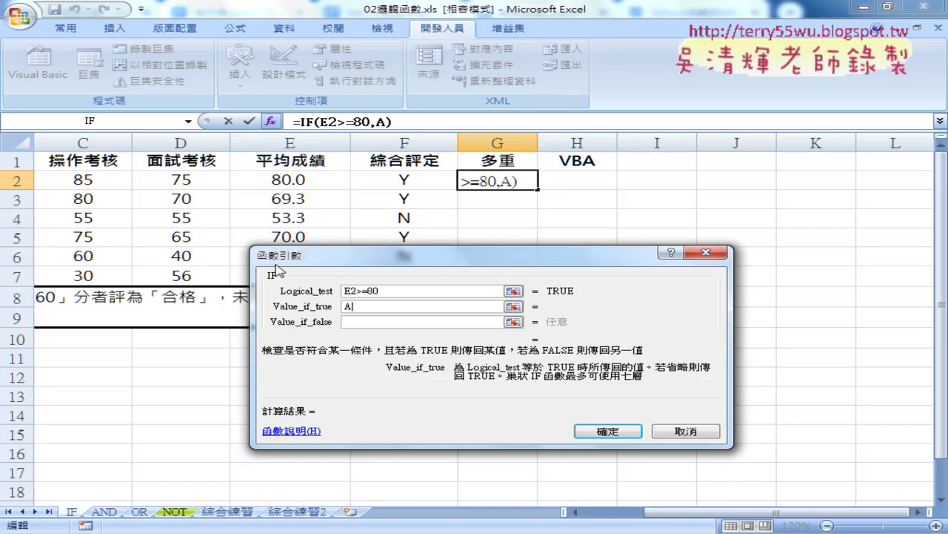
left_click(357, 321)
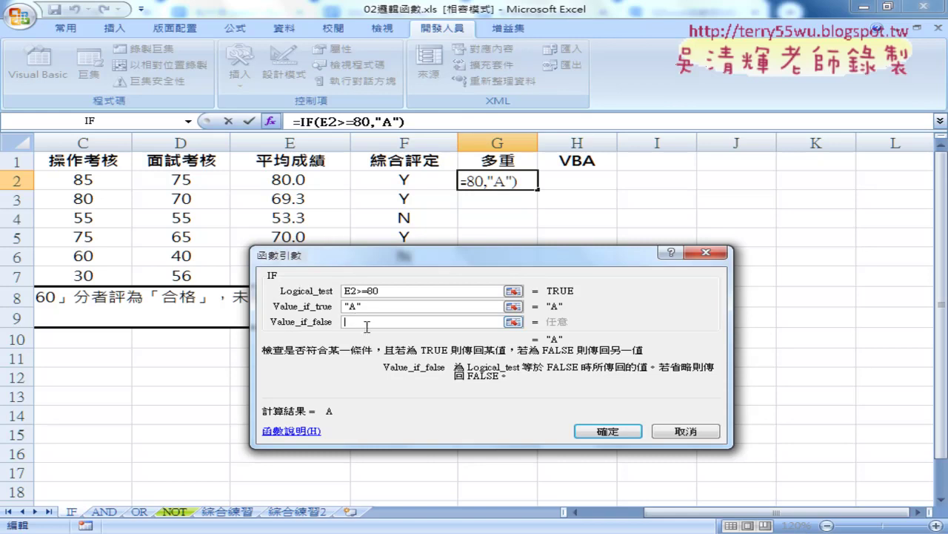
left_click(189, 122)
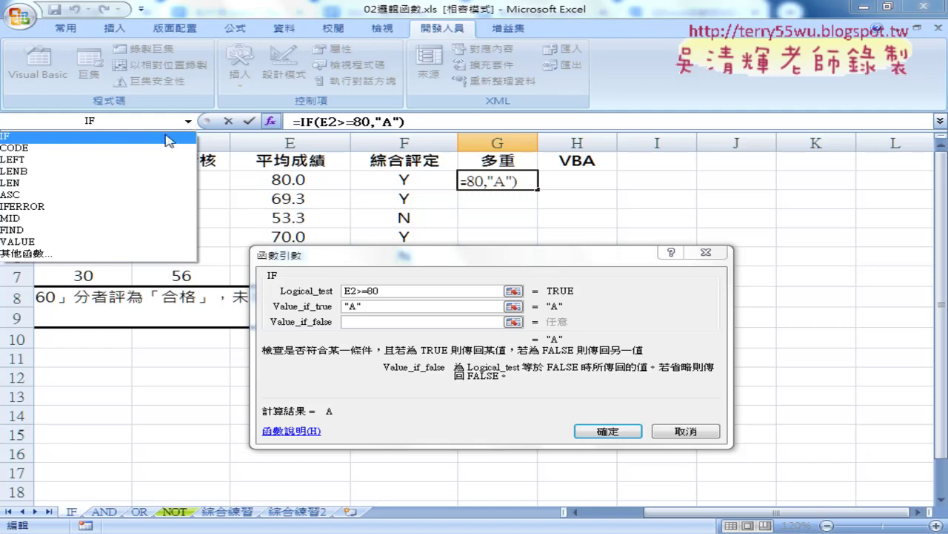
Nest a second IF as the false result: E2>=70 gives "B"
left_click(165, 136)
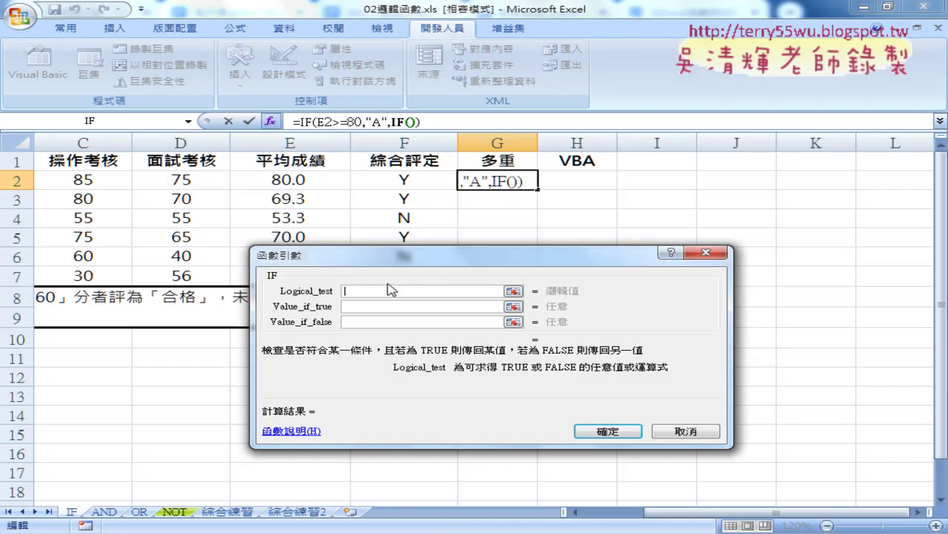
left_click(310, 178)
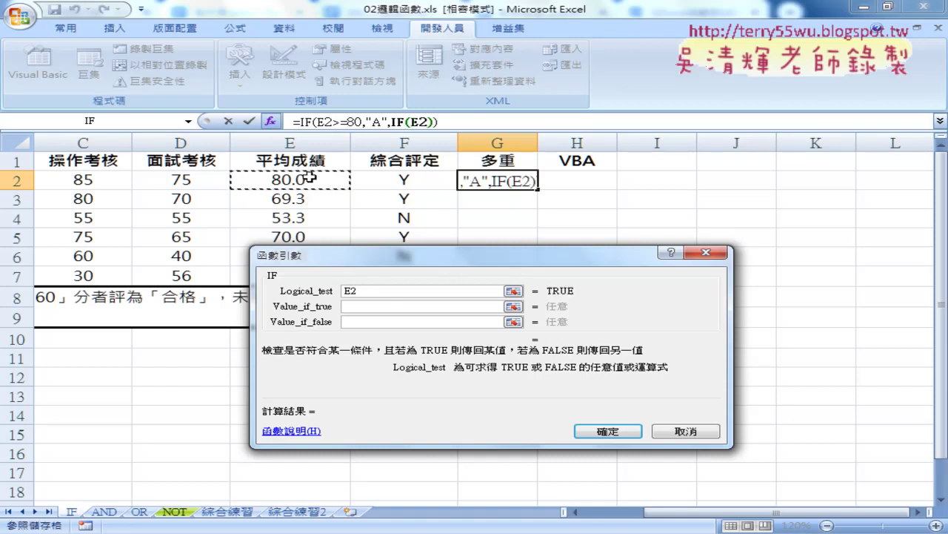
type(">=")
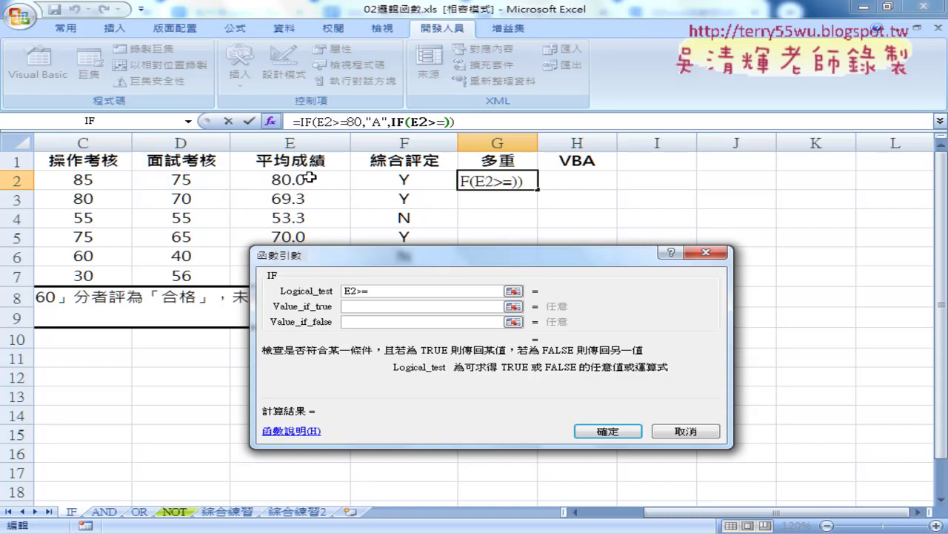
type("70")
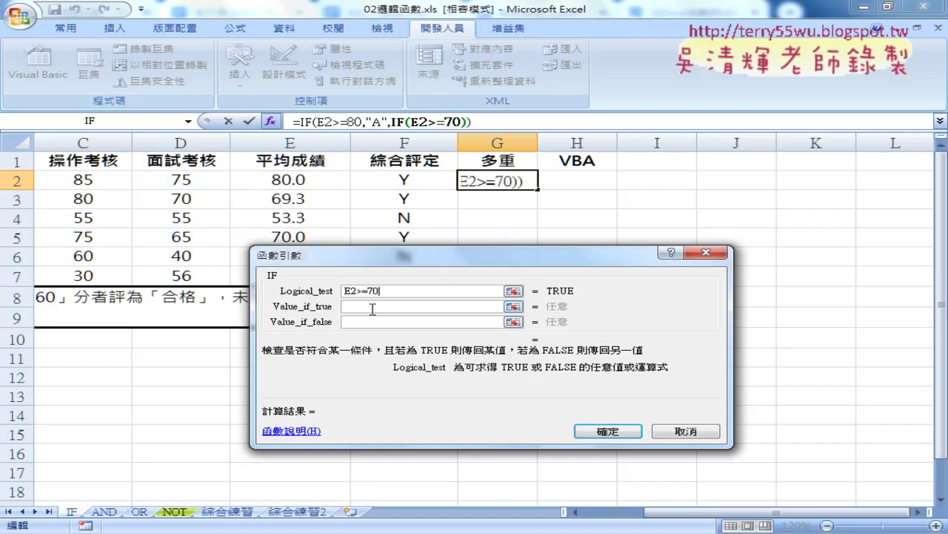
left_click(374, 306)
type("B")
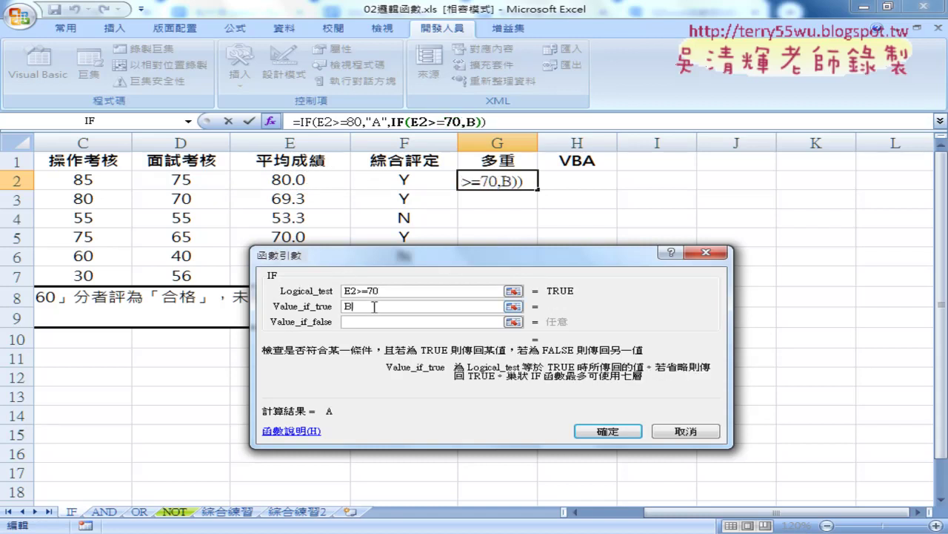
left_click(375, 322)
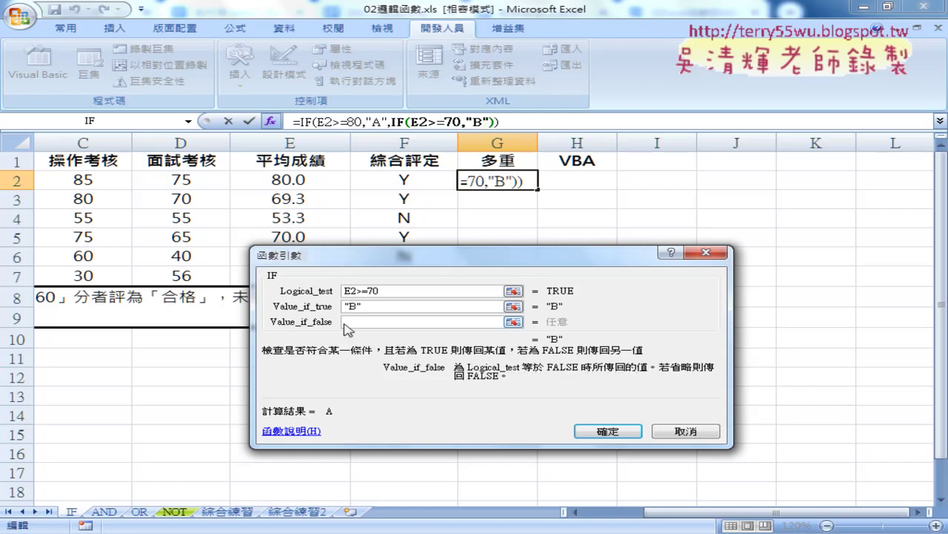
Nest a third IF with test E2>=60 and "C" as the true value
left_click(188, 121)
left_click(15, 135)
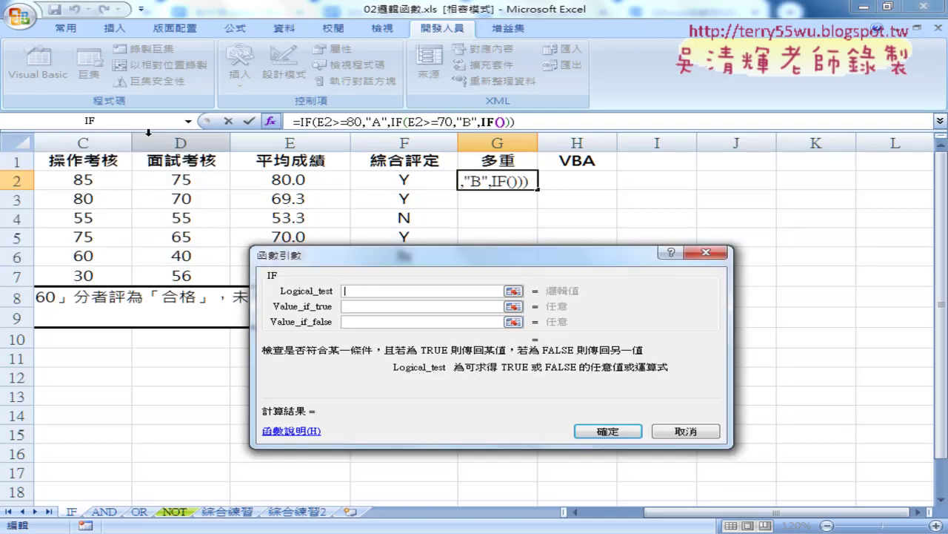
left_click(305, 181)
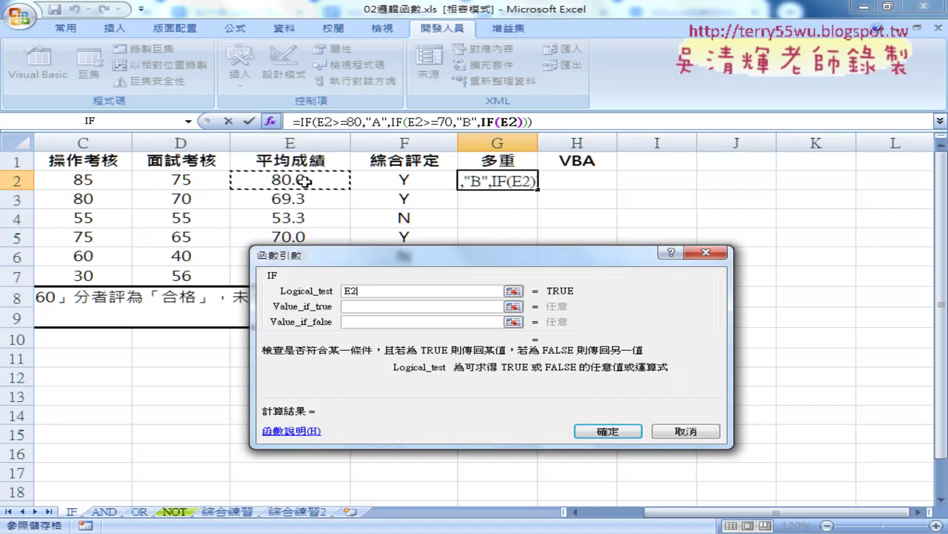
type(">=")
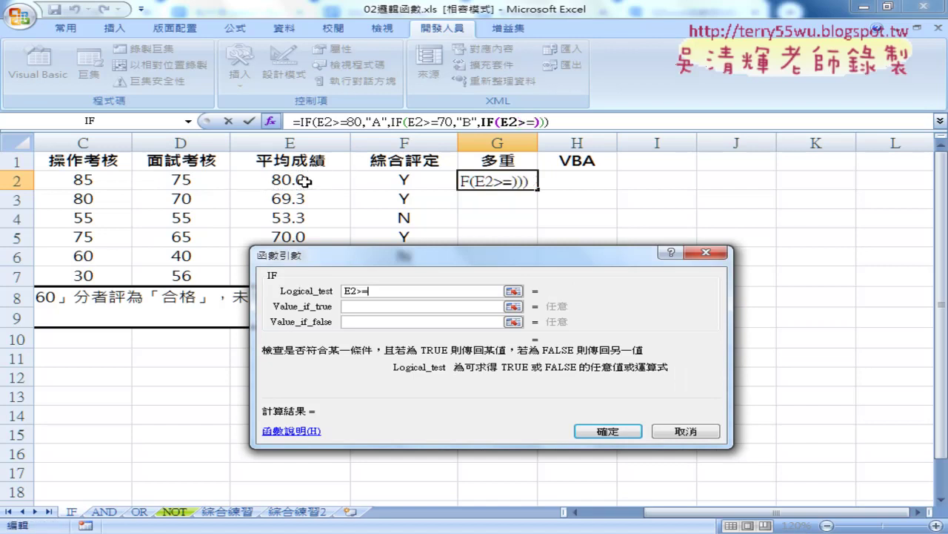
type("60")
key("Tab")
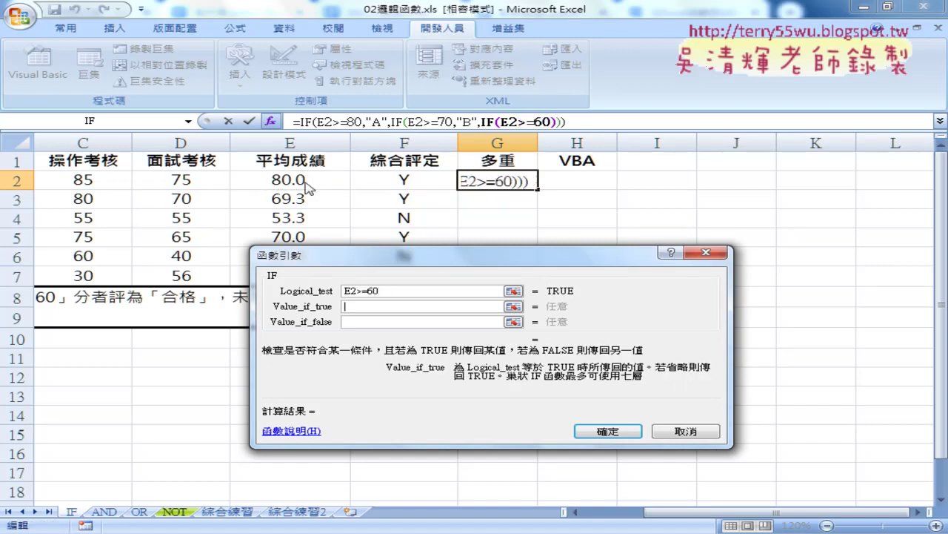
type("c")
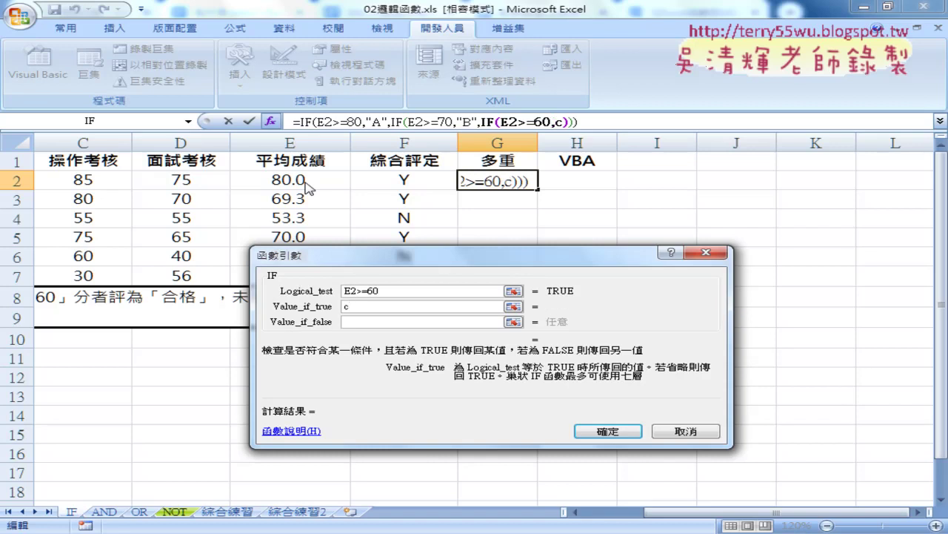
key("BackSpace")
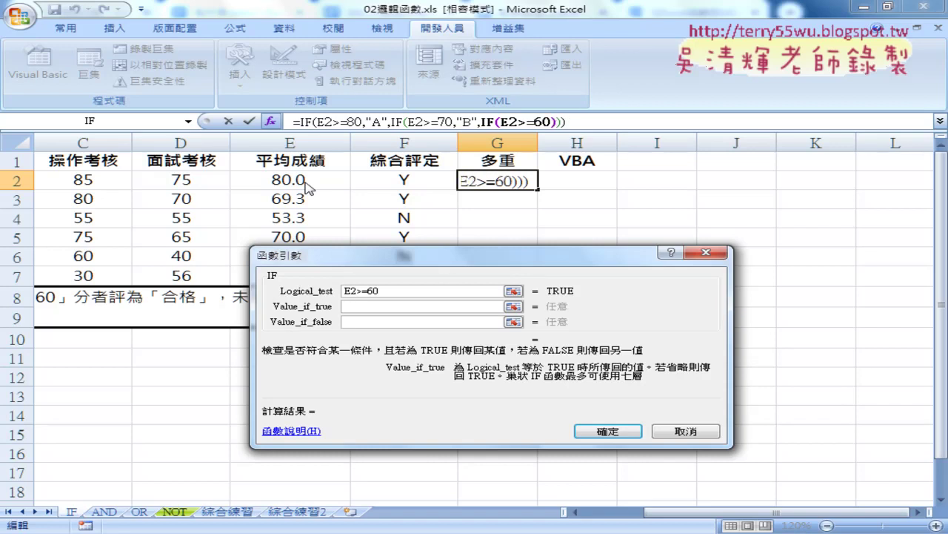
type("C")
key("Tab")
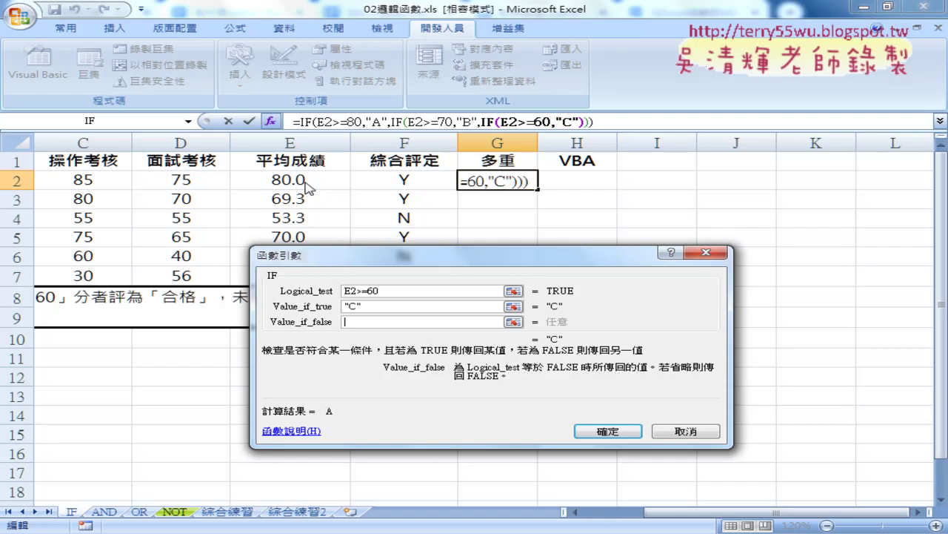
Enter "D" as the final false value and accept the nested IF formula in G2
type("D")
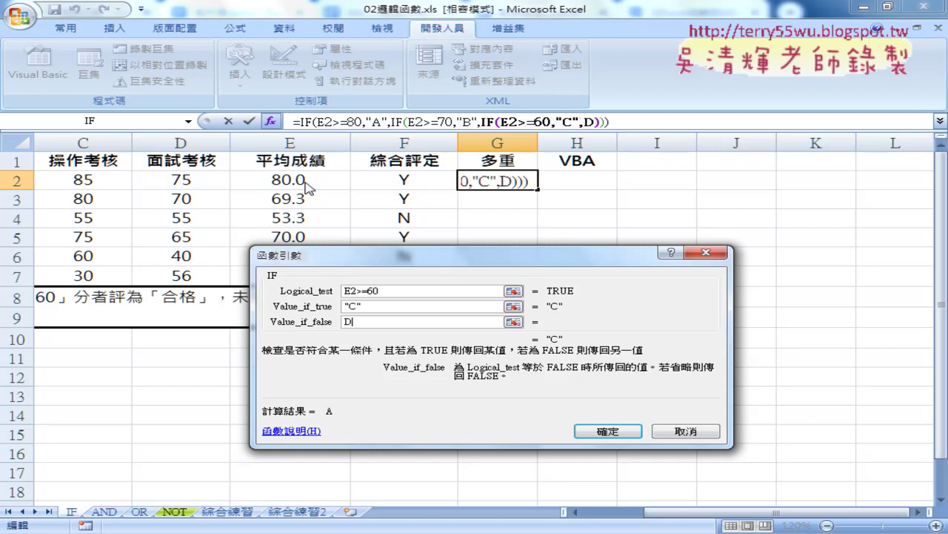
left_click(397, 308)
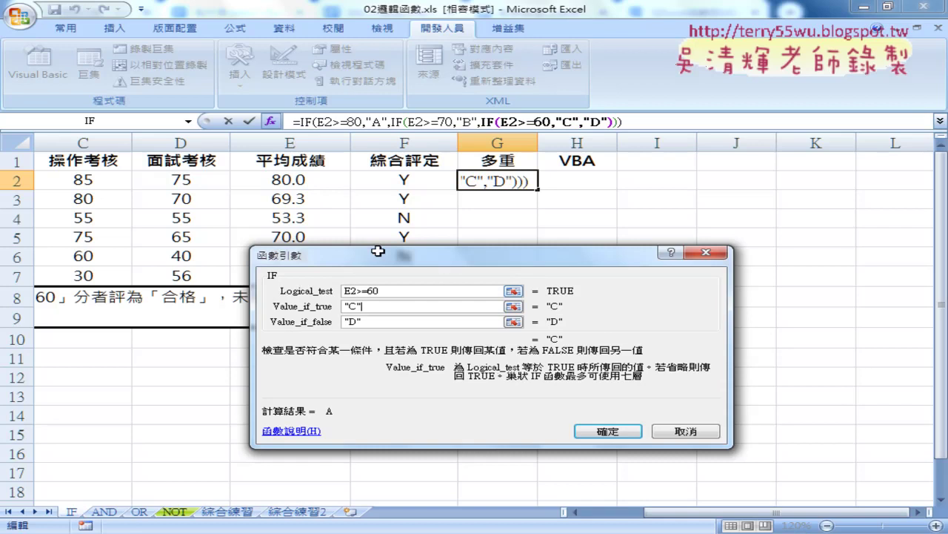
left_click_drag(426, 255, 408, 148)
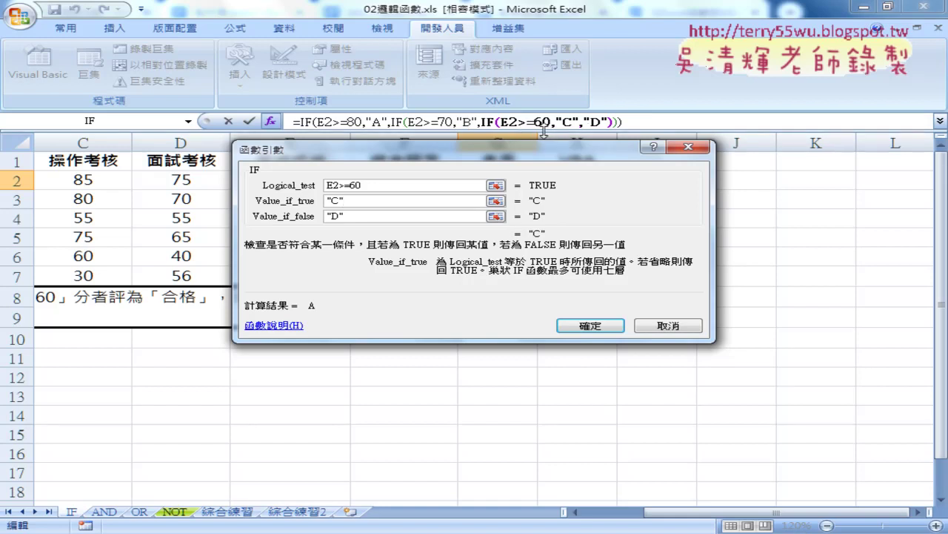
left_click(590, 327)
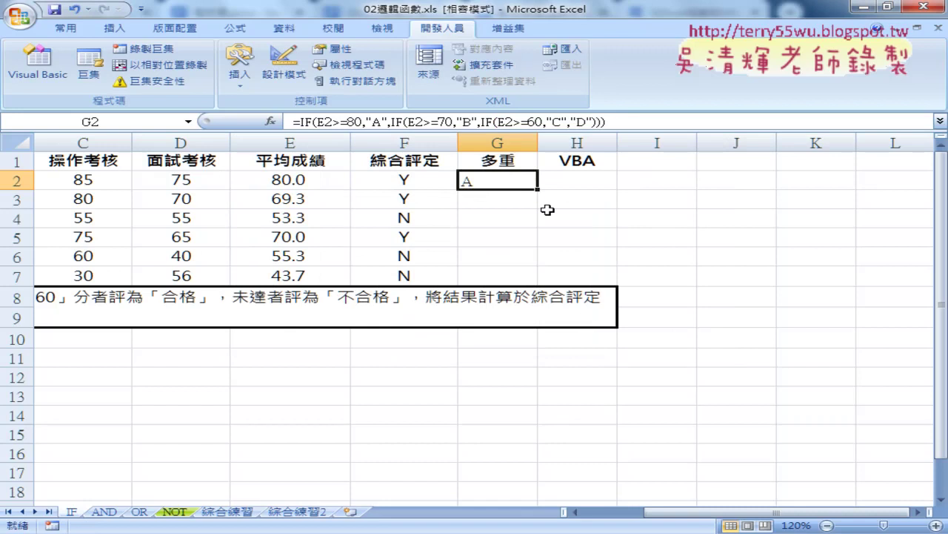
Fill G2's formula down through G7 and open it in the formula bar
left_click_drag(538, 189, 539, 285)
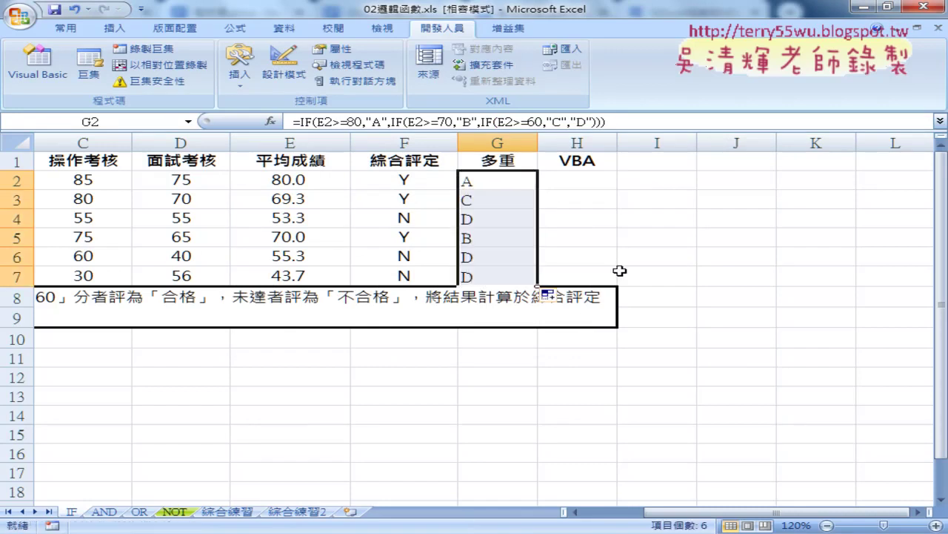
left_click(317, 121)
left_click(663, 125)
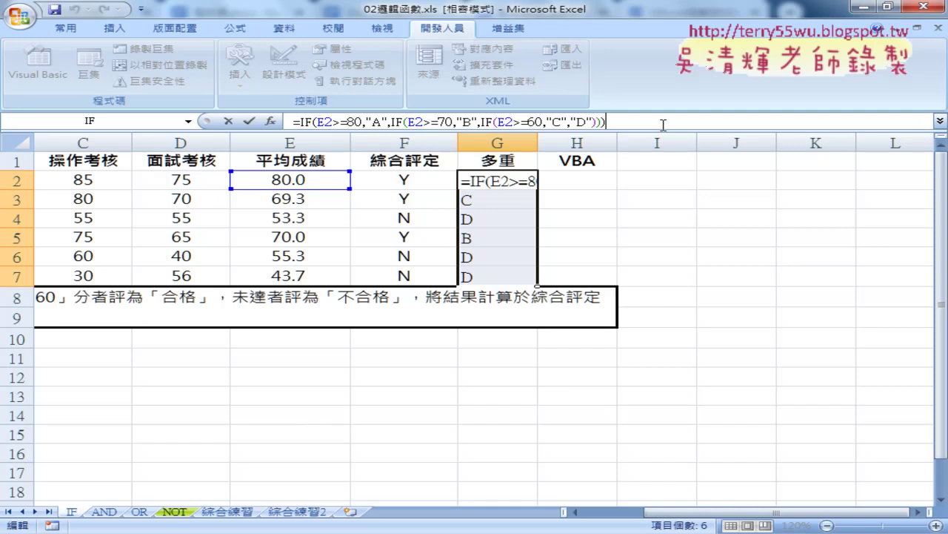
left_click(302, 121)
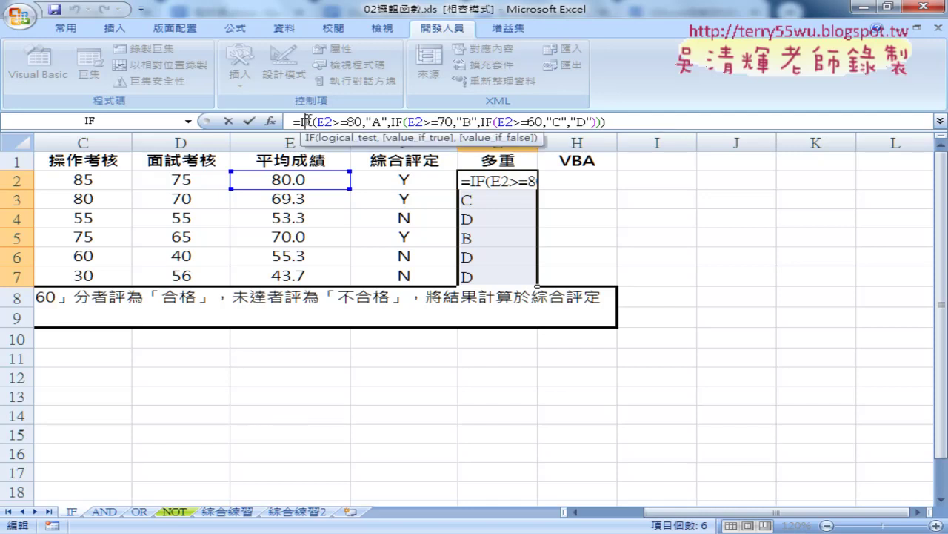
left_click(271, 121)
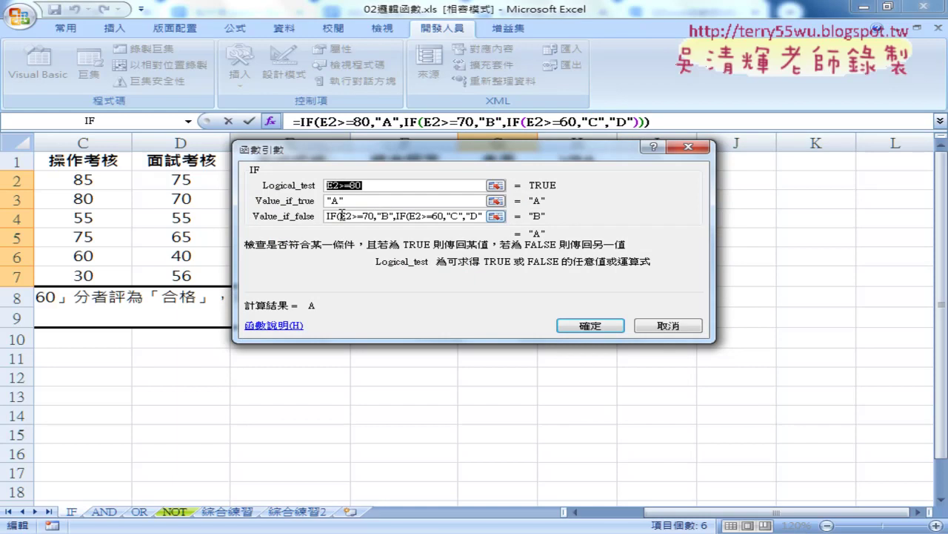
left_click_drag(331, 215, 528, 223)
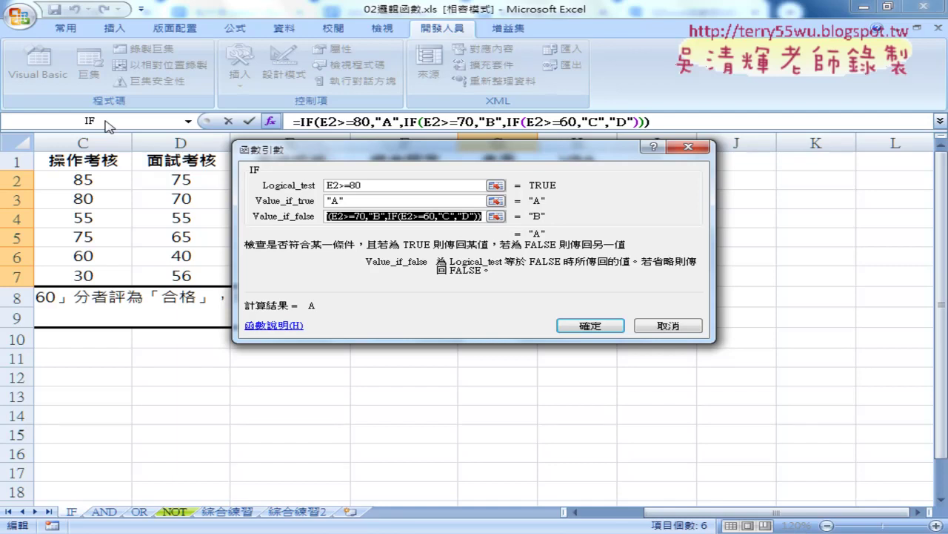
left_click(591, 326)
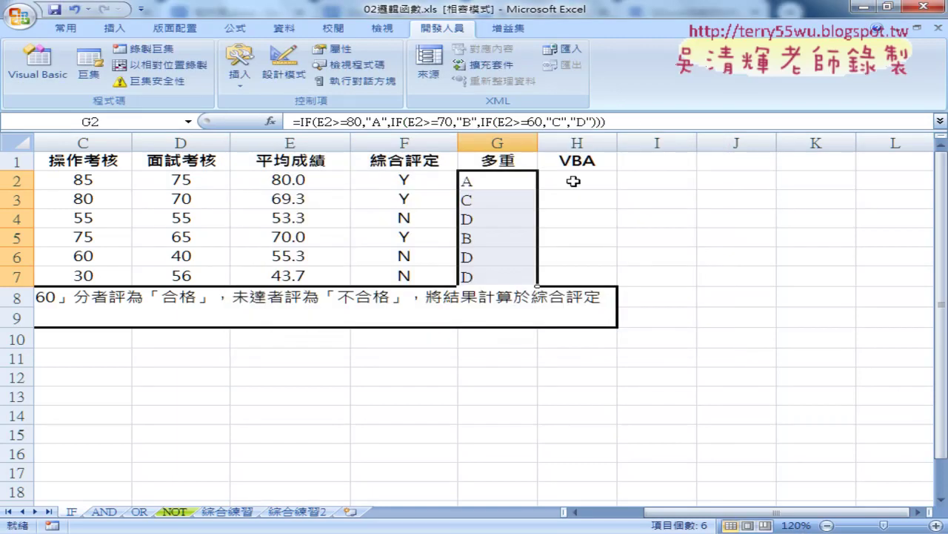
Select H2 and open the Visual Basic editor from the Developer tab
left_click(578, 180)
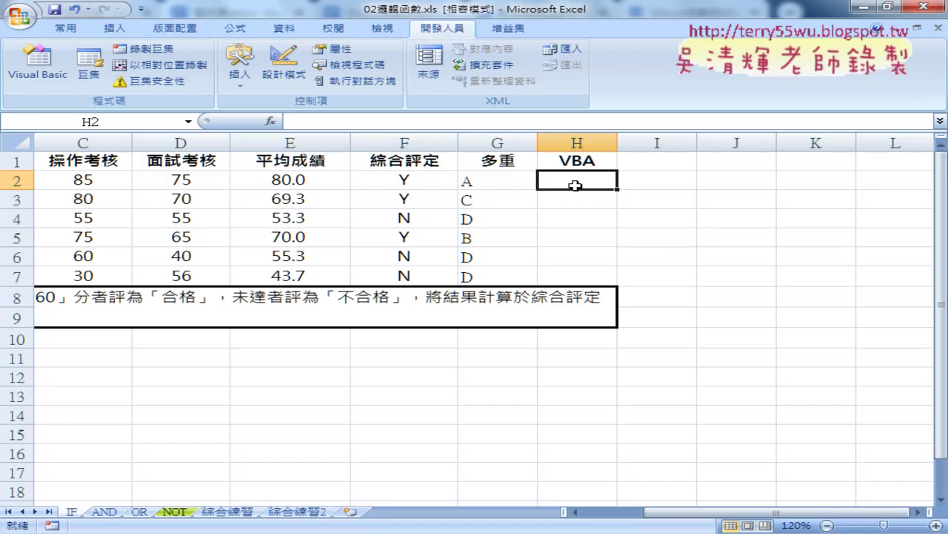
left_click(46, 74)
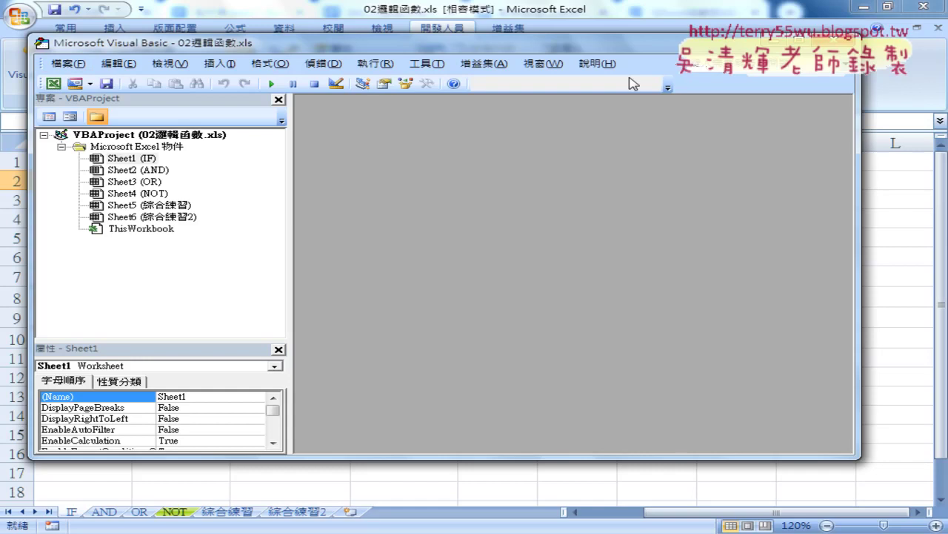
Close the Visual Basic editor and select G2 to show its nested formula
left_click(838, 45)
left_click(491, 181)
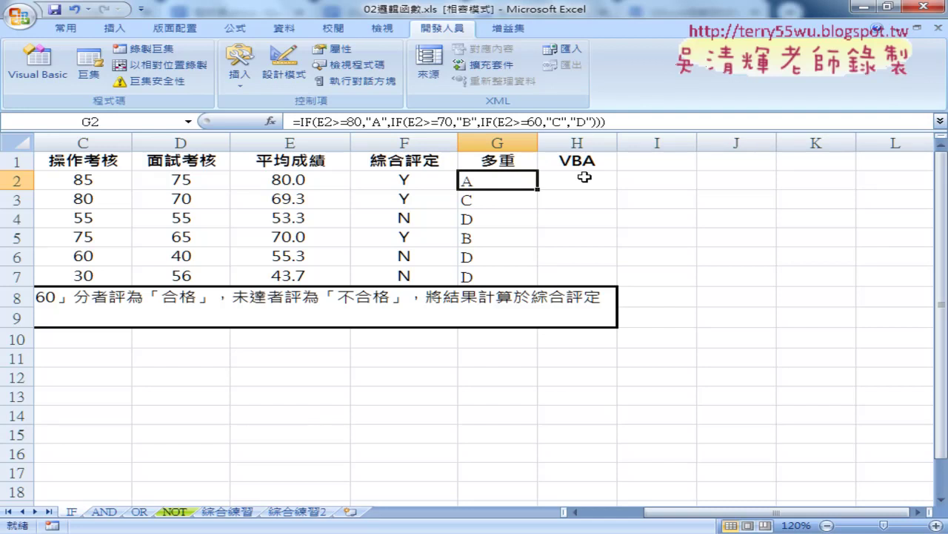
Zoom out to 110% so columns A–K and the four macro buttons are visible
scroll(584, 177, "down", 1, "ctrl")
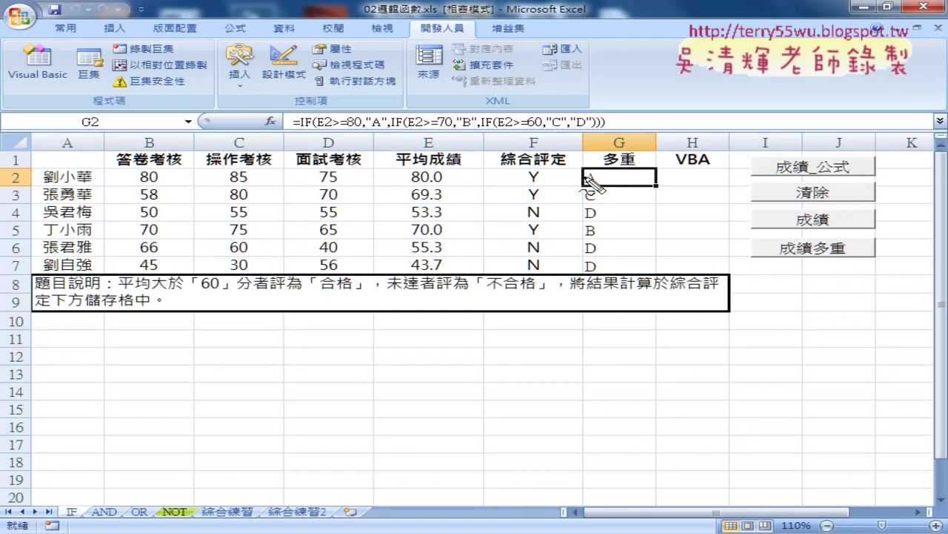
mouse_move(826, 272)
left_mouse_down()
mouse_move(905, 208)
mouse_move(826, 271)
left_mouse_up()
left_click_drag(813, 78, 812, 142)
left_click_drag(792, 123, 837, 130)
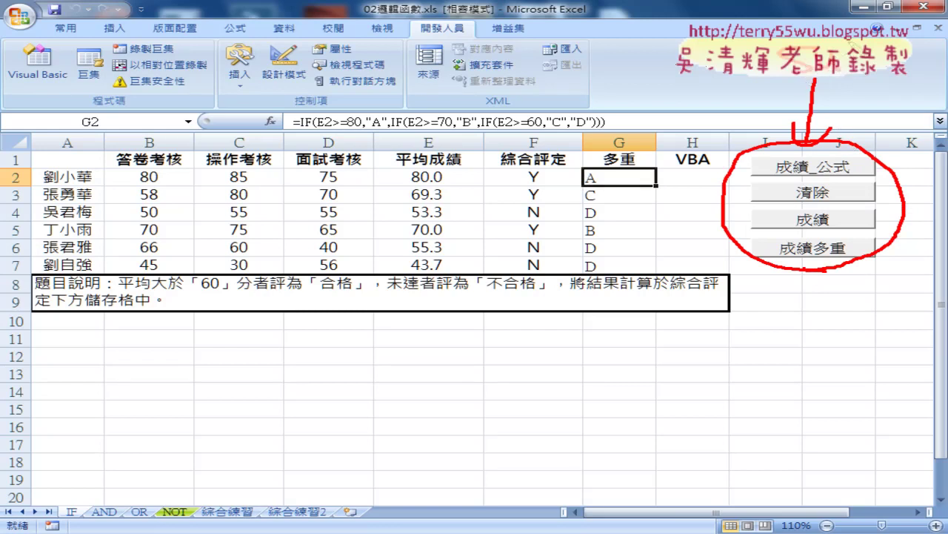
left_click_drag(793, 80, 876, 81)
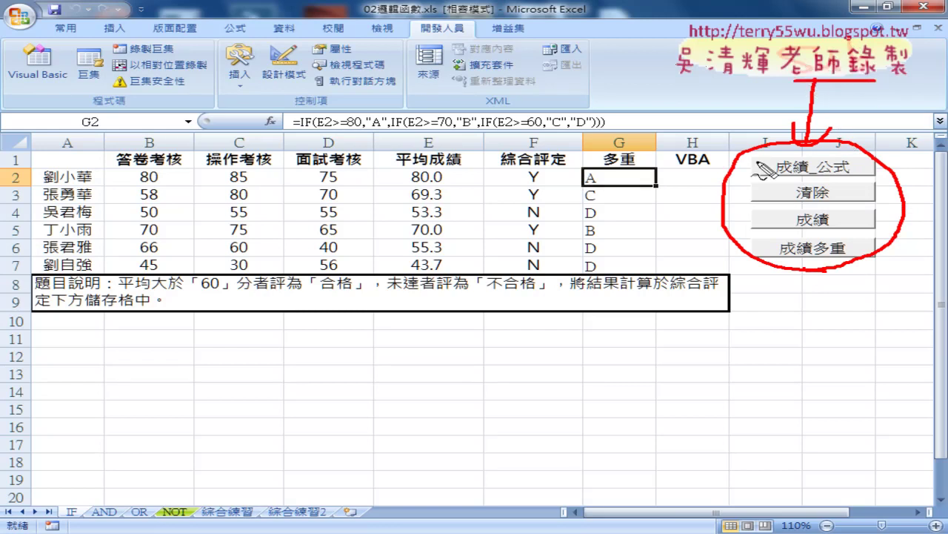
mouse_move(700, 168)
left_mouse_down()
mouse_move(705, 183)
mouse_move(723, 172)
left_mouse_up()
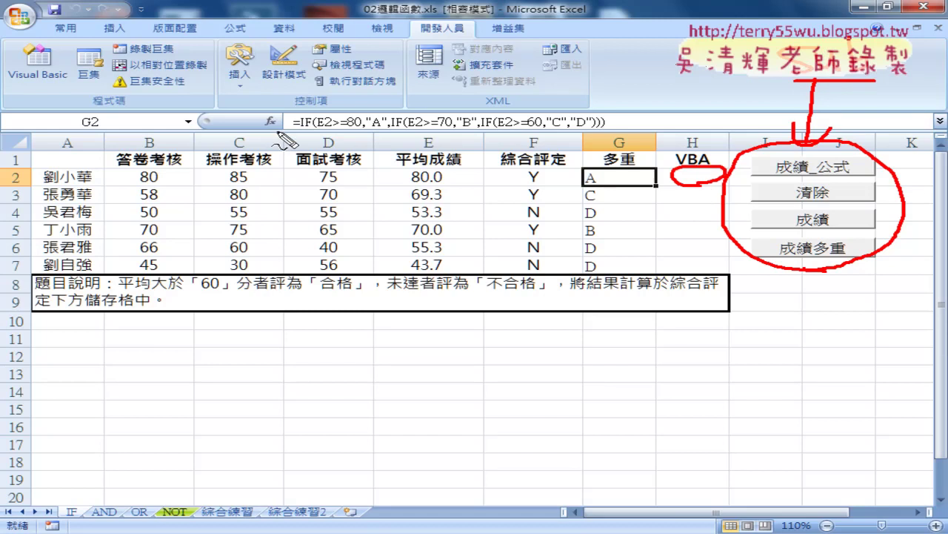
left_click_drag(283, 112, 278, 127)
mouse_move(284, 68)
left_mouse_down()
mouse_move(277, 112)
mouse_move(487, 140)
left_mouse_up()
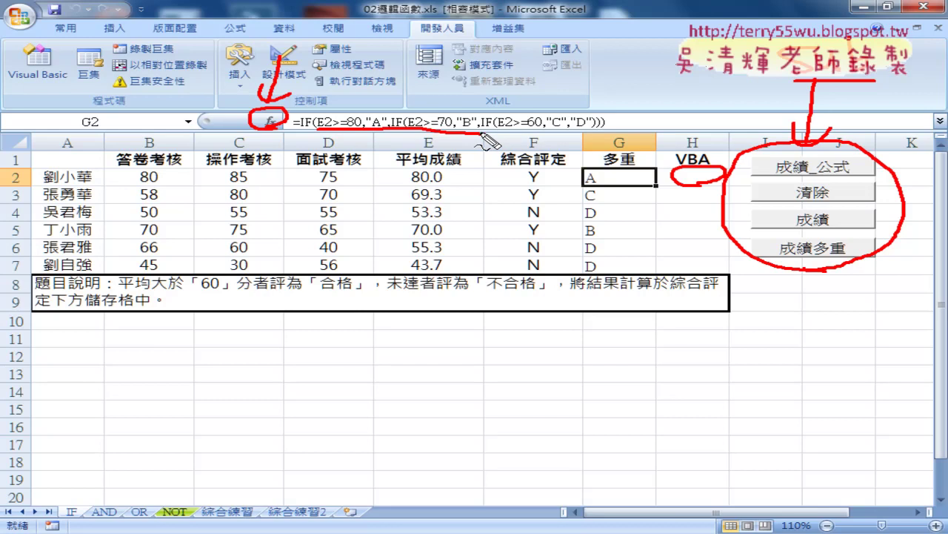
key("Escape")
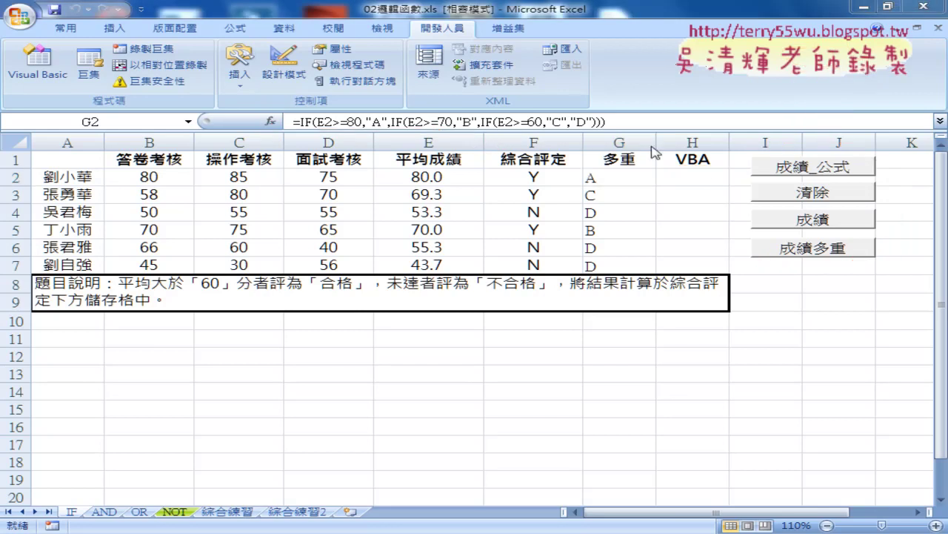
Enter the user-defined function =成績函數(E2) in H2 so it shows 合格
left_click(700, 176)
left_click(271, 121)
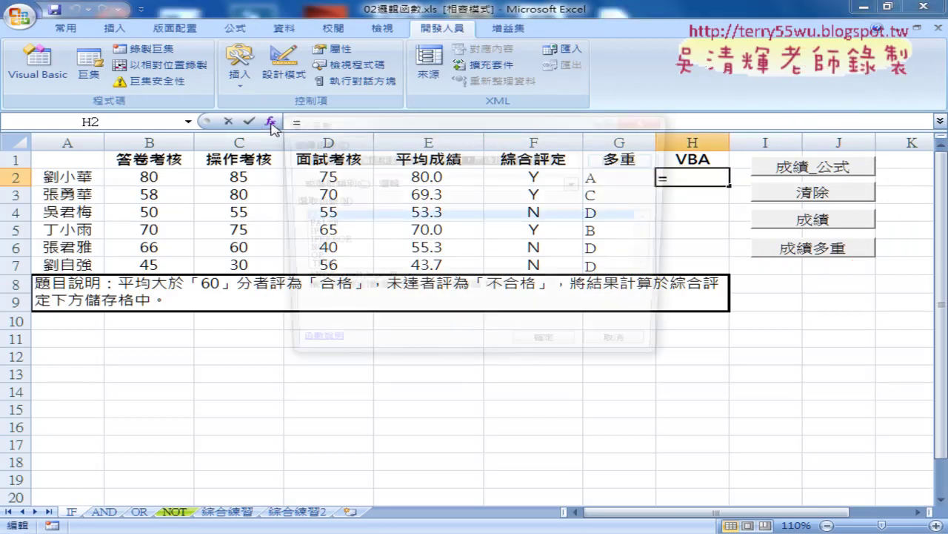
left_click(428, 188)
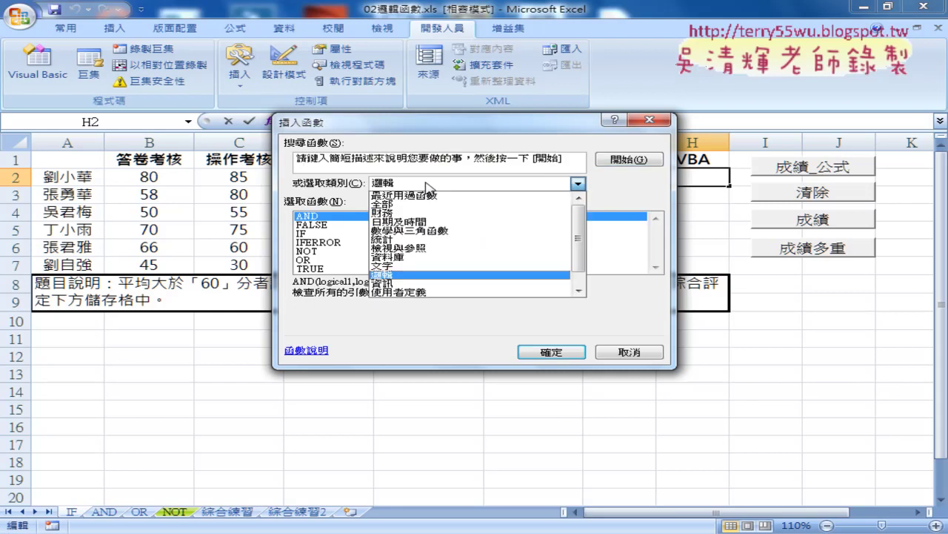
left_click(424, 297)
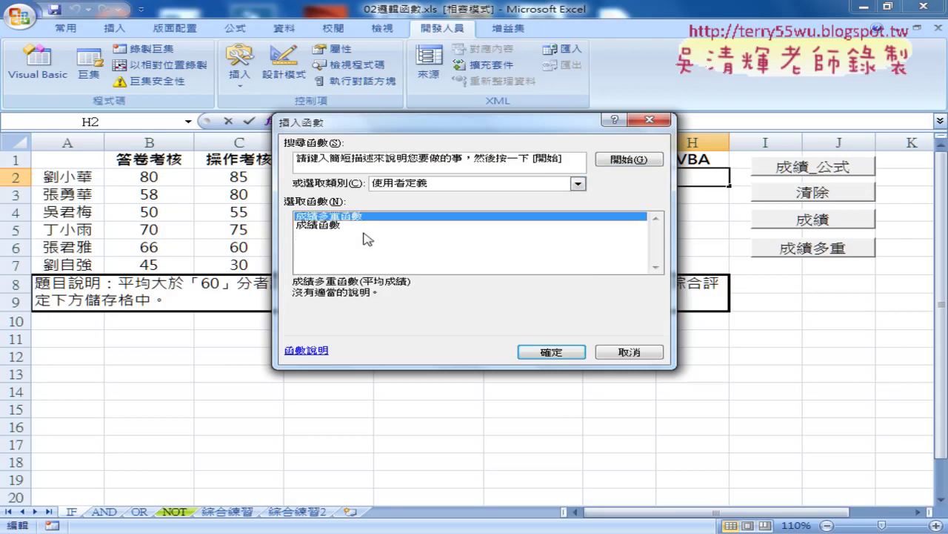
left_click(335, 225)
left_click_drag(402, 128, 364, 241)
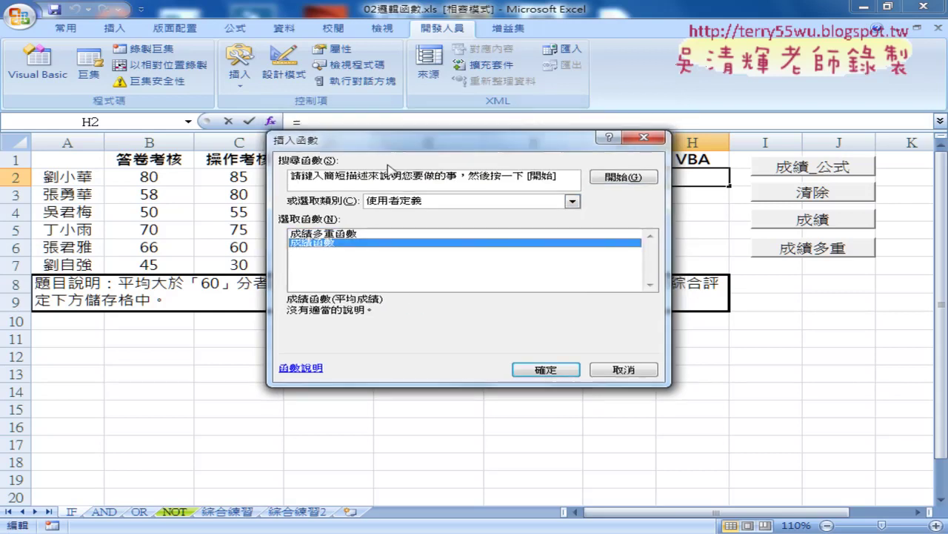
left_click(303, 331)
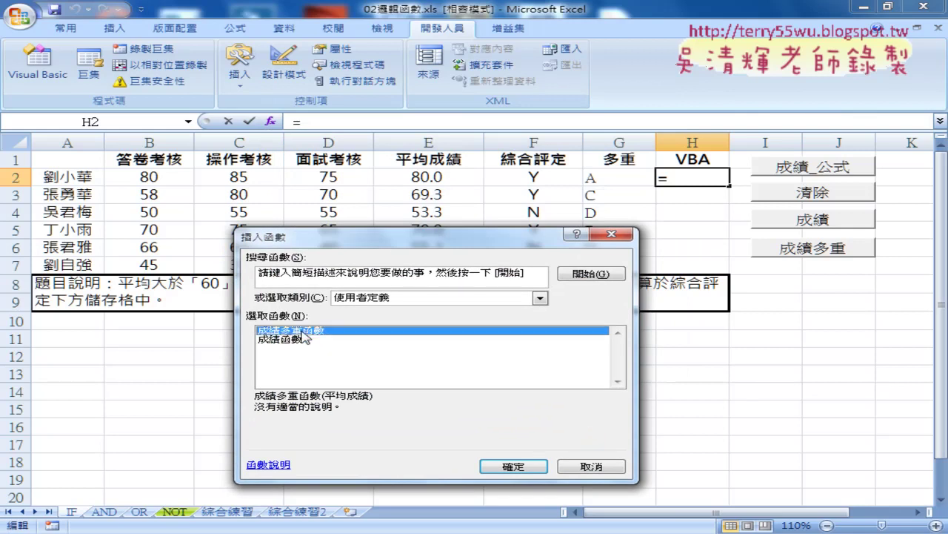
left_click(312, 348)
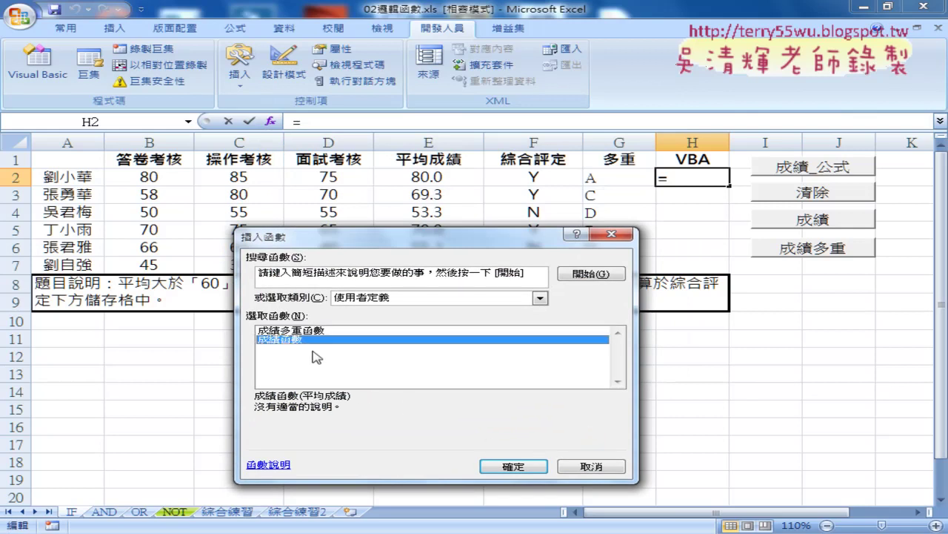
left_click(523, 469)
left_click(449, 178)
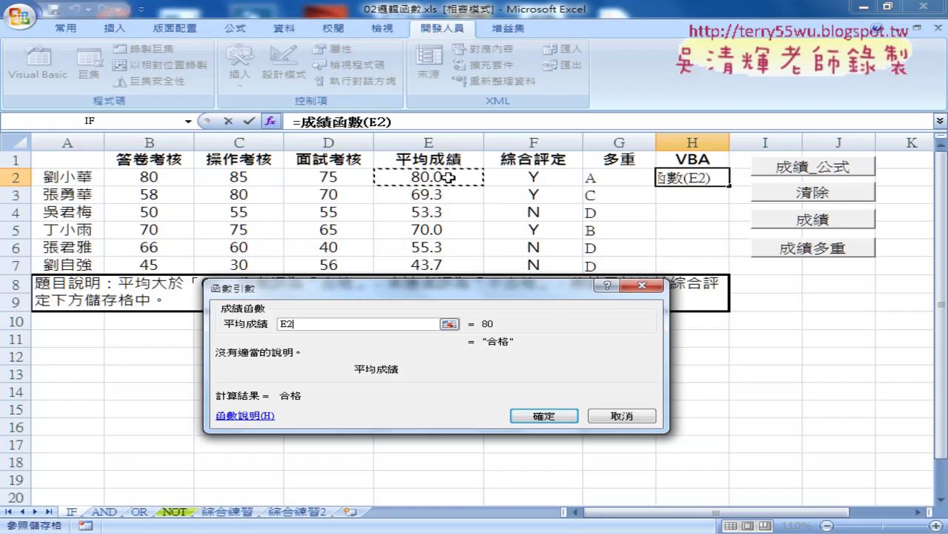
left_click(546, 414)
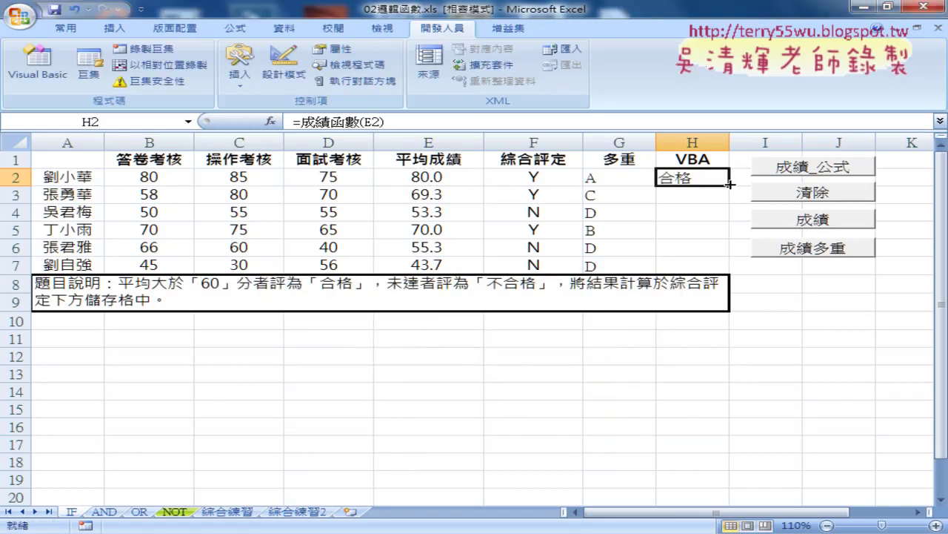
Fill H2's formula down to H7, clear the VBA column with 清除, and reselect H2
left_click_drag(730, 184, 730, 267)
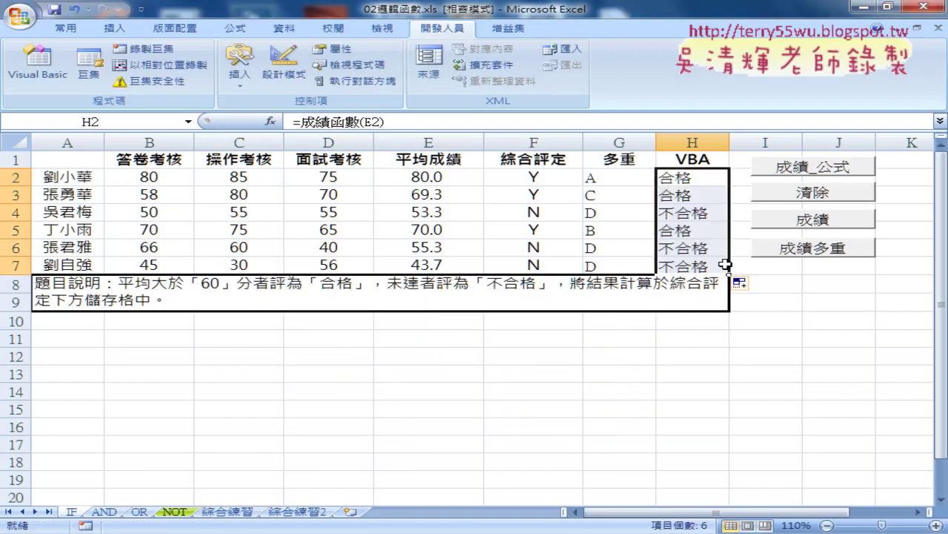
left_click(813, 195)
left_click(699, 176)
Enter =成績多重函數(E2) in H2, fill it down to H7, then delete H2:H7
type("=")
left_click(271, 121)
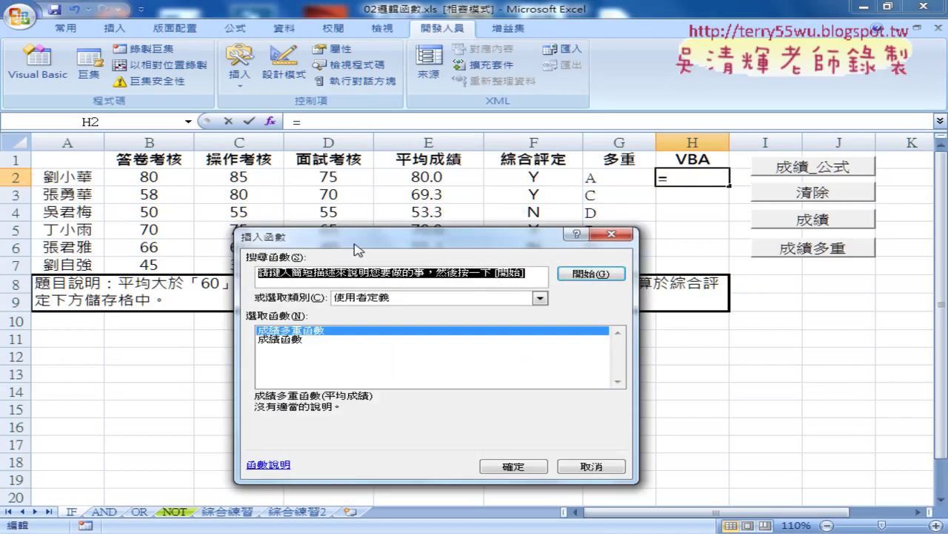
double_click(298, 330)
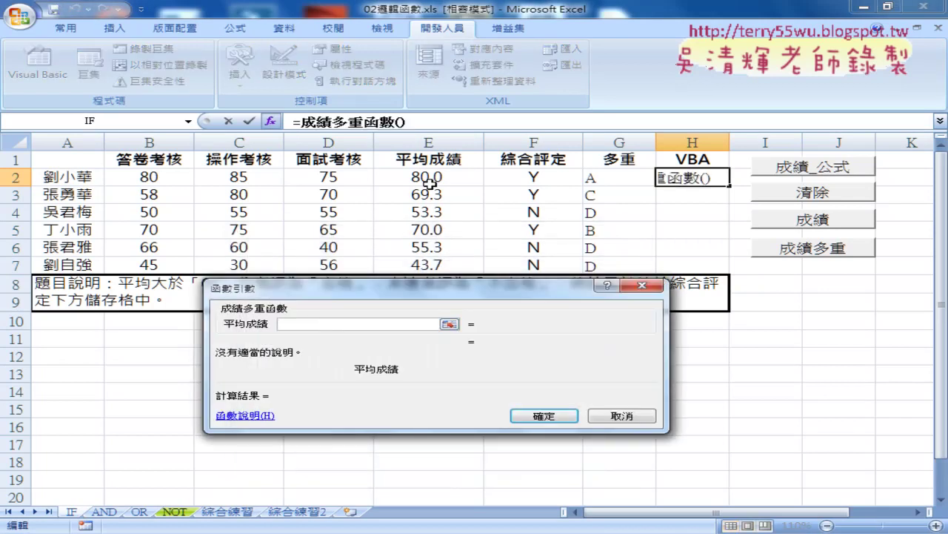
left_click(430, 183)
left_click(545, 416)
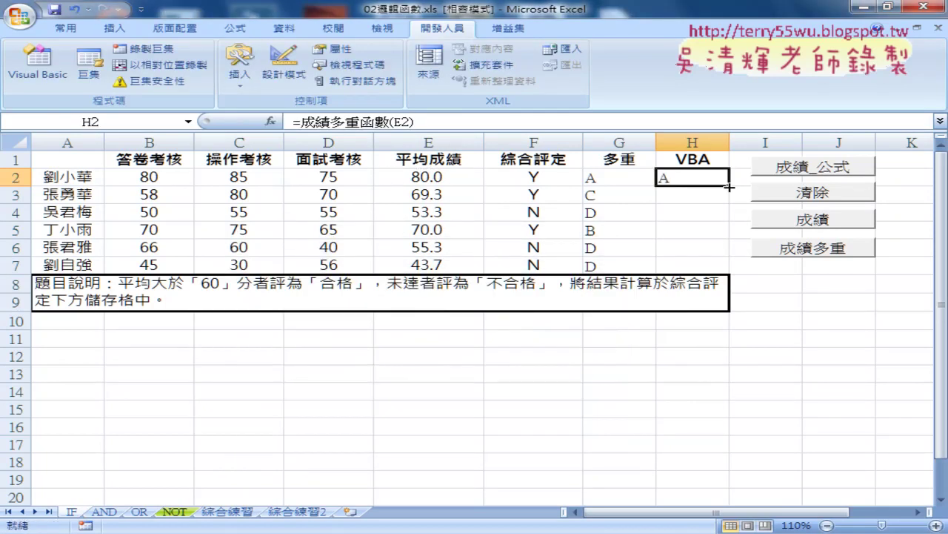
left_click_drag(729, 186, 720, 267)
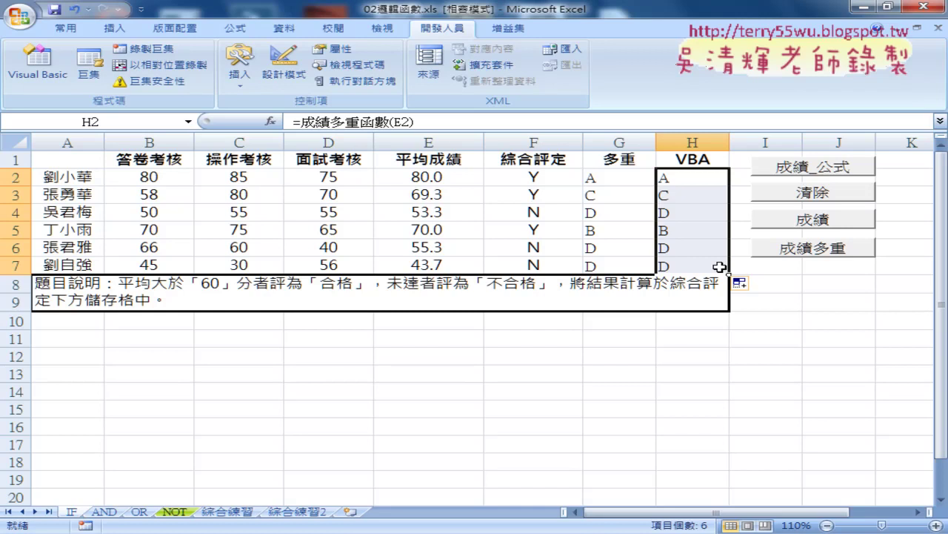
key("Delete")
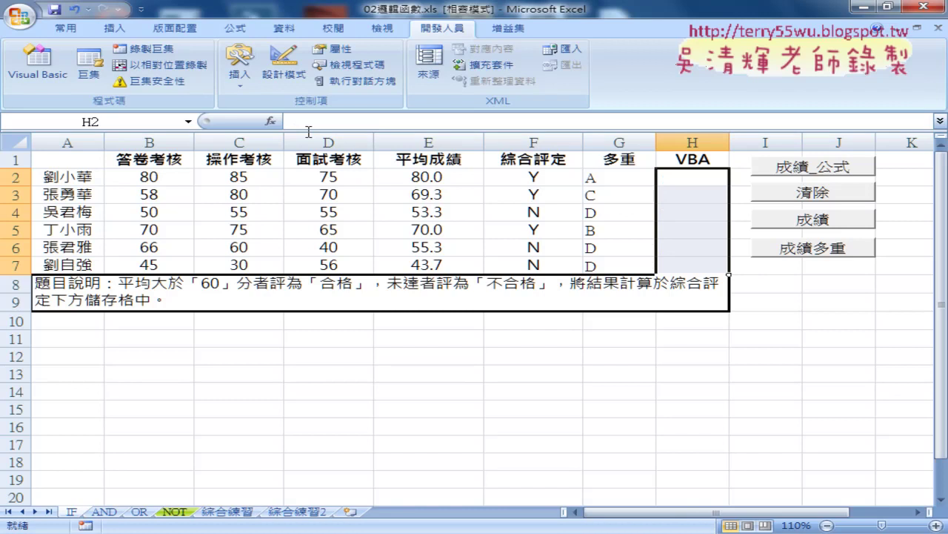
Run the 成績_公式 macro and compare H2's nested IF formula with G2's
left_click(895, 216)
left_click(826, 170)
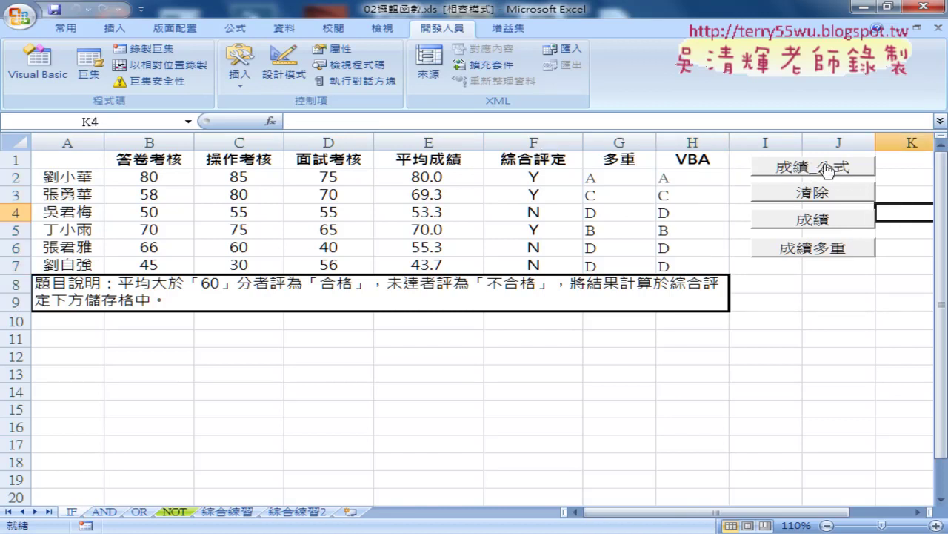
left_click(683, 182)
left_click(595, 178)
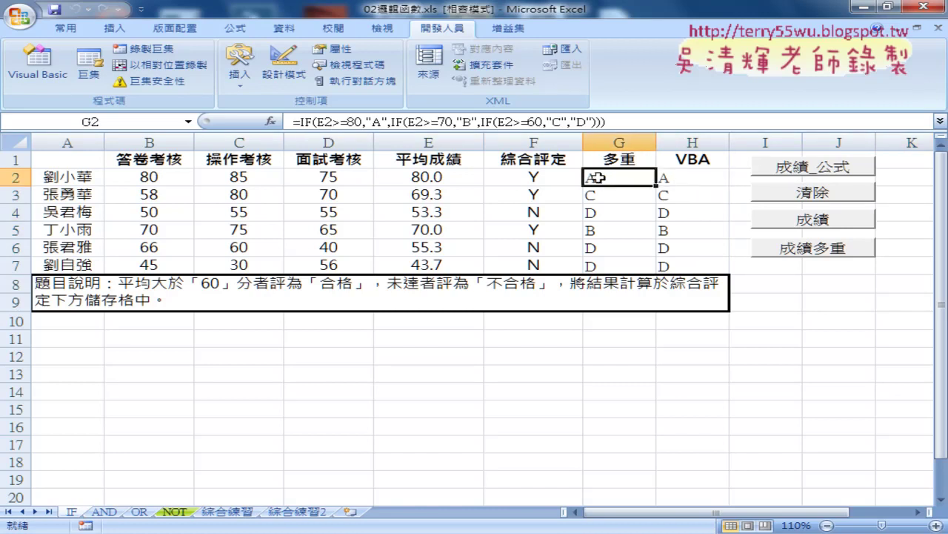
Compare the G and H formulas in rows 3 and 4, then select columns G and H
left_click(671, 180)
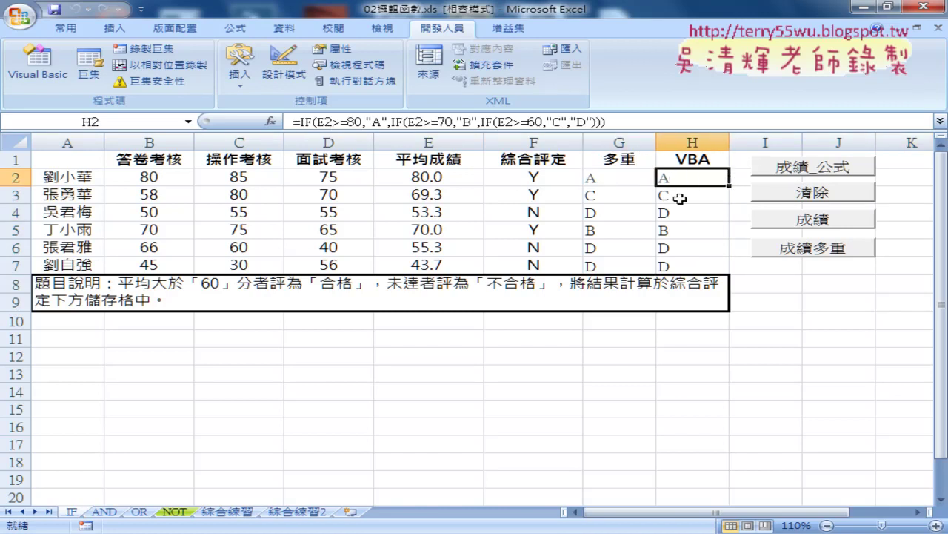
left_click(602, 197)
left_click(676, 196)
left_click(608, 215)
left_click(682, 215)
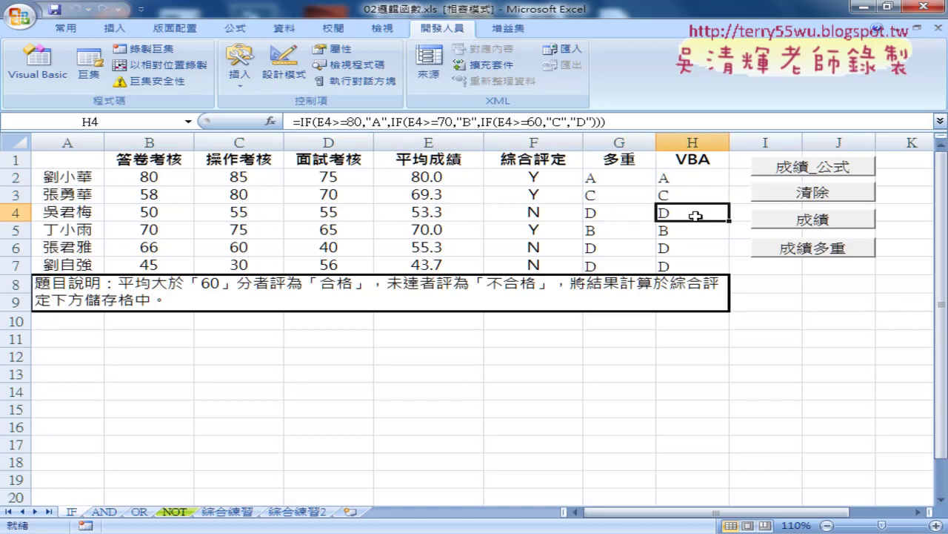
left_click(701, 184)
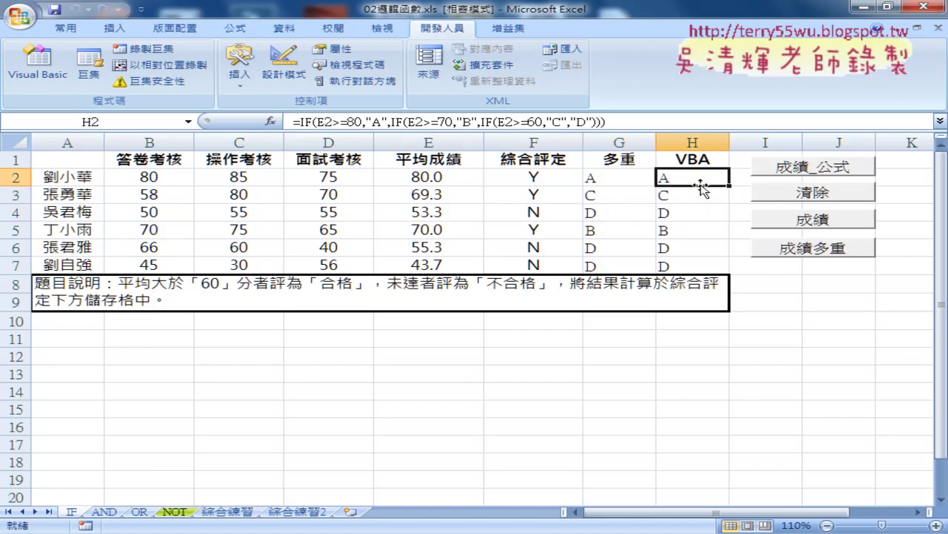
left_click(693, 142)
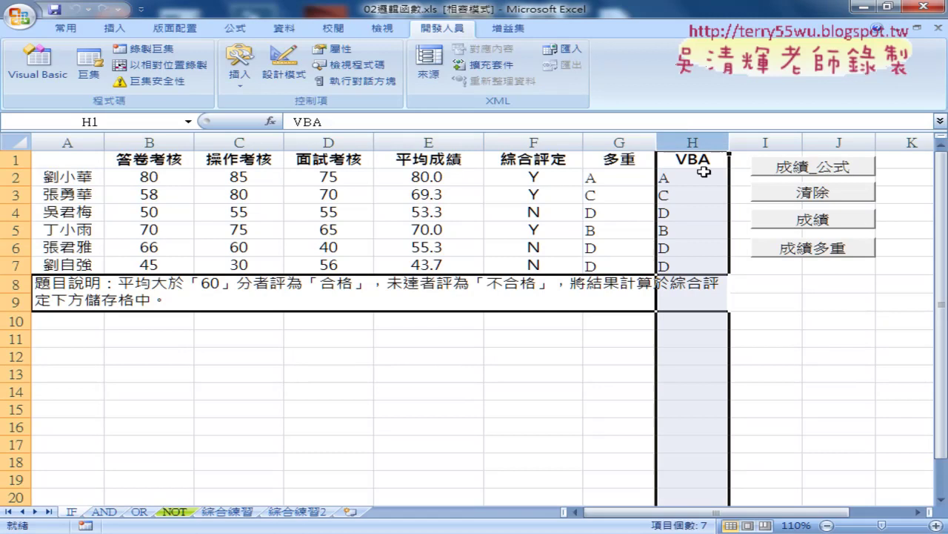
left_click_drag(620, 142, 684, 141)
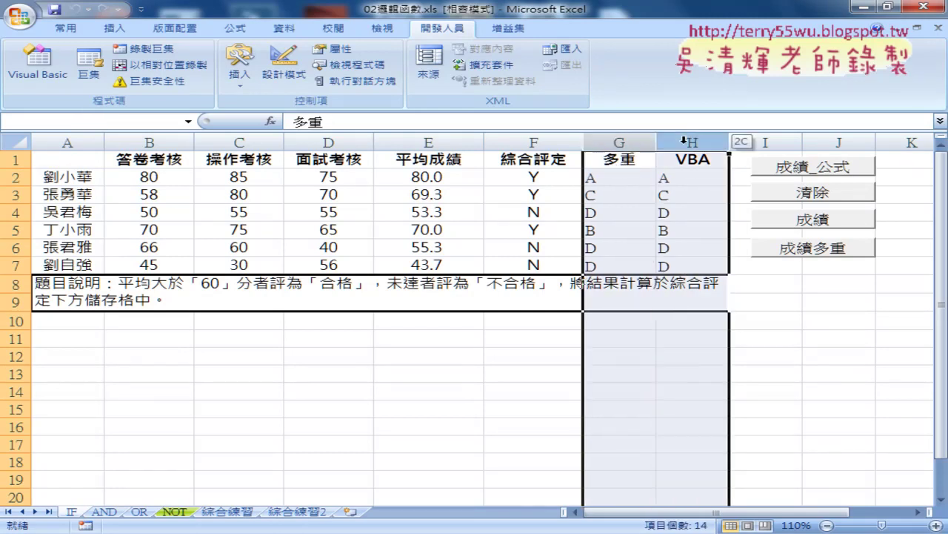
left_click(701, 182)
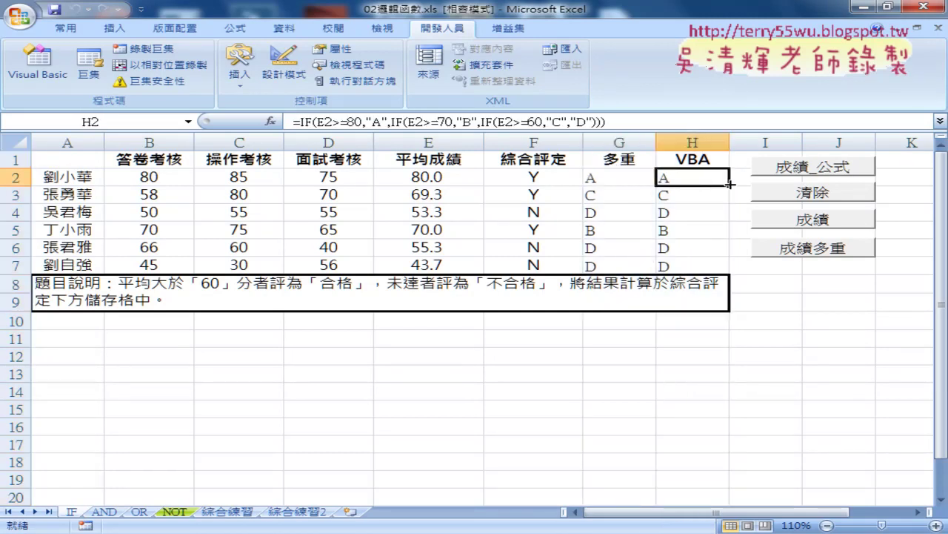
Run 清除 to empty H2:H7, then confirm the range is blank
left_click(825, 192)
left_click_drag(697, 181, 710, 264)
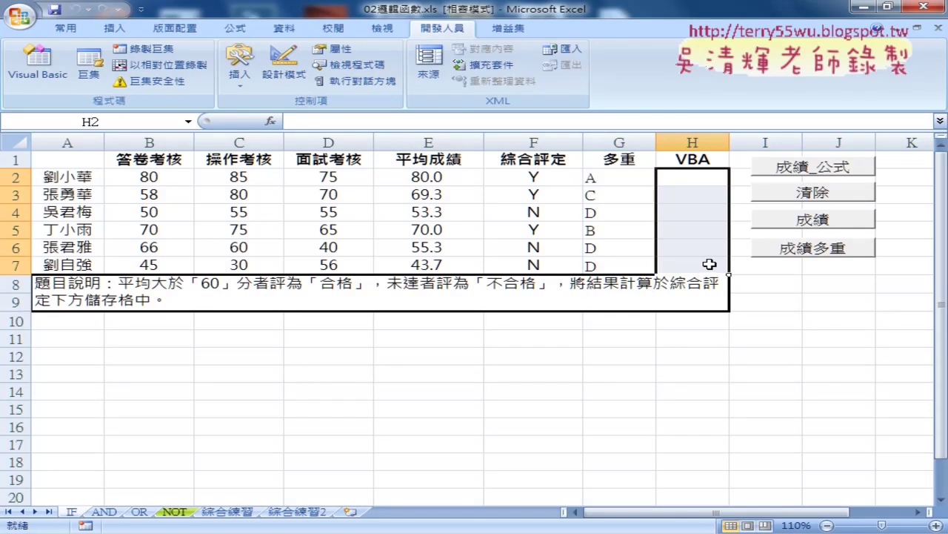
left_click(696, 181)
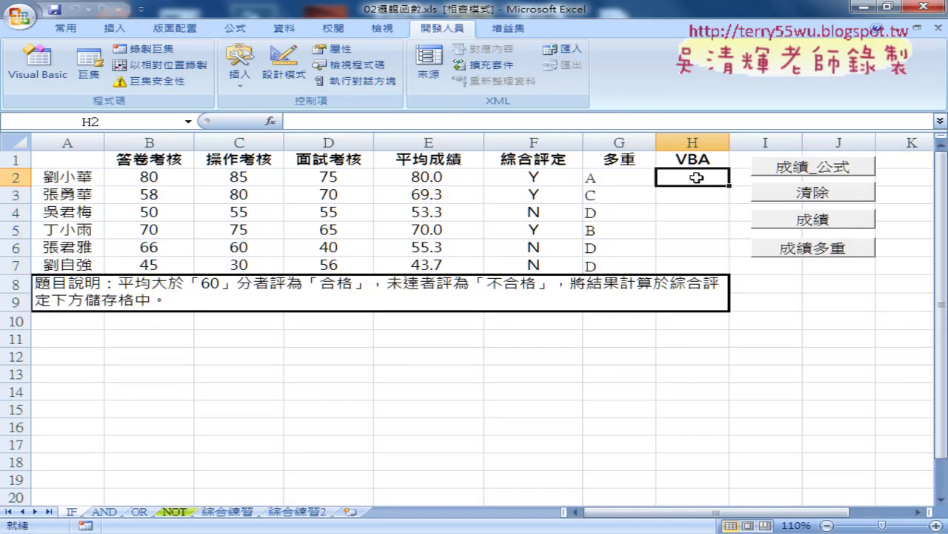
left_click(919, 201)
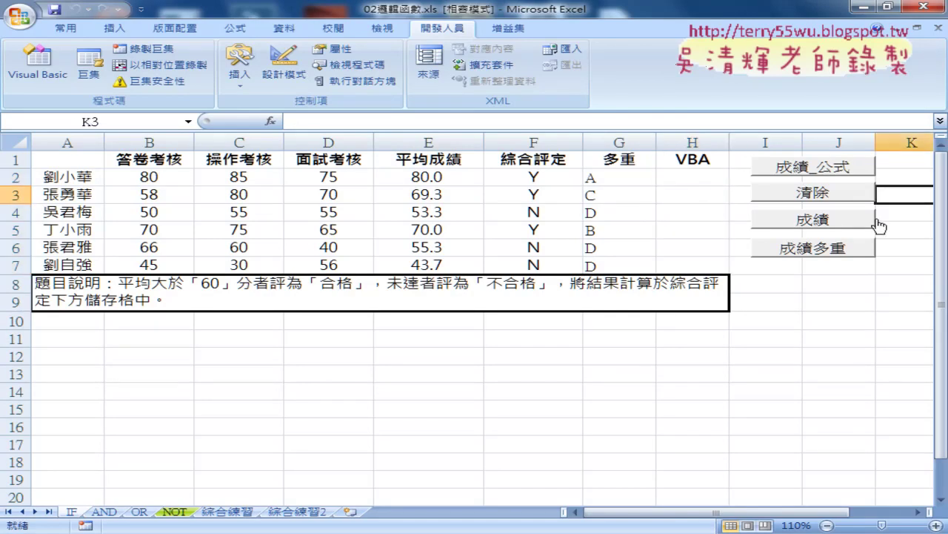
Run the 成績 macro and confirm H2 and H3 hold the plain text 合格
left_click(815, 222)
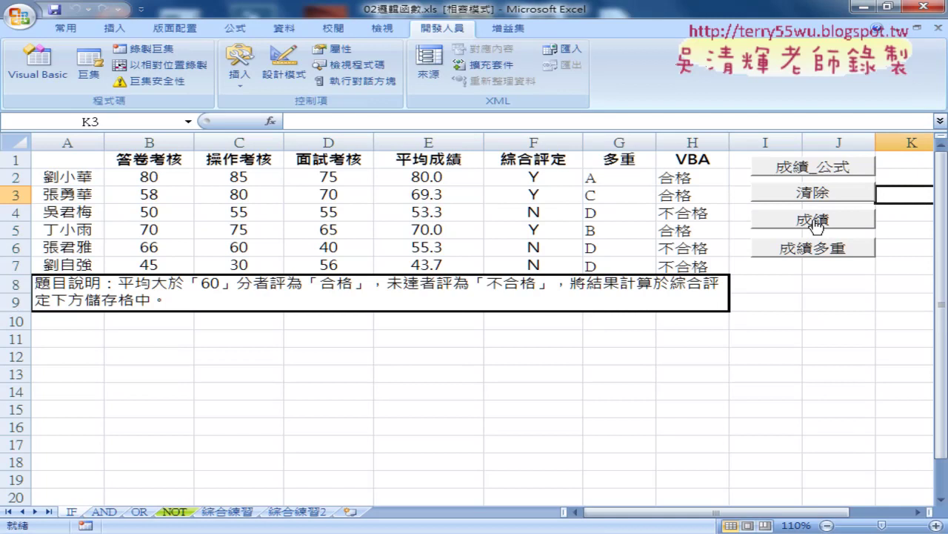
left_click(670, 178)
left_click(684, 197)
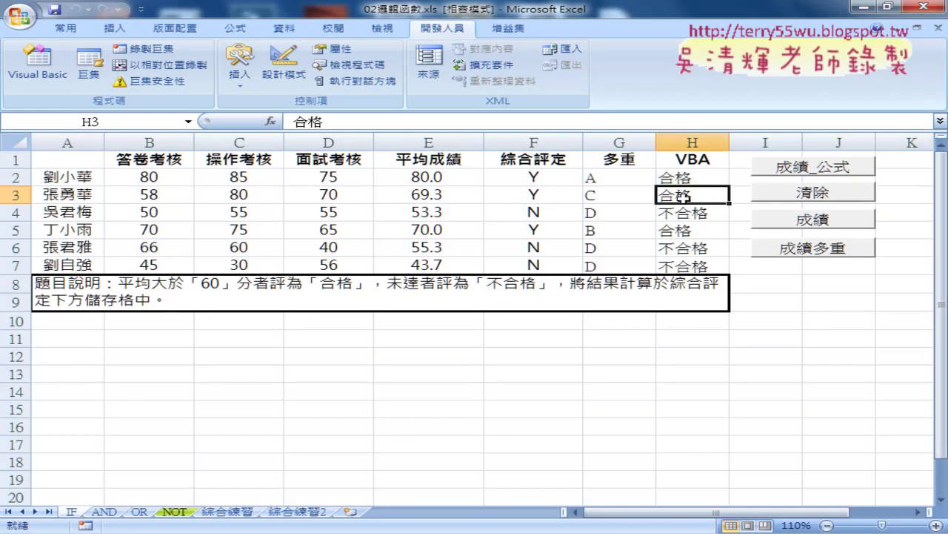
left_click(682, 179)
left_click(684, 197)
left_click(687, 181)
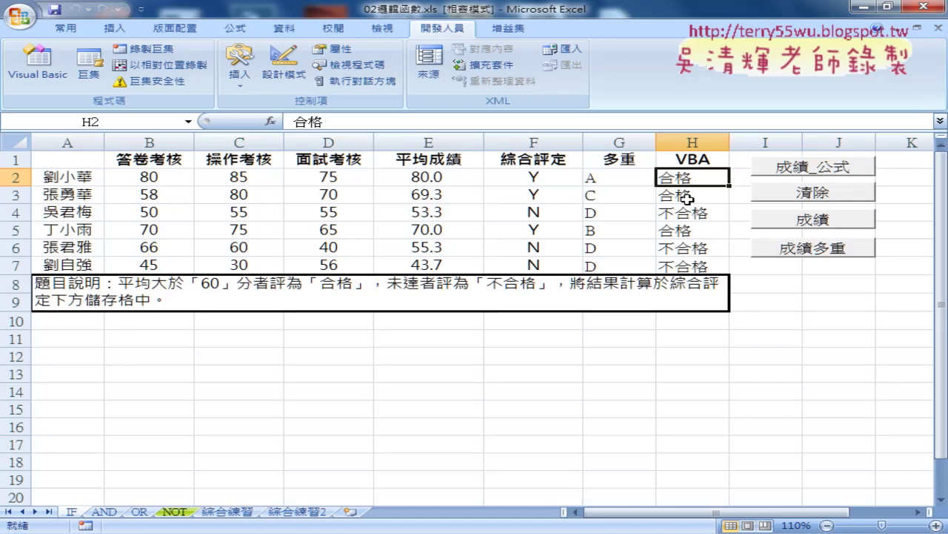
left_click(688, 199)
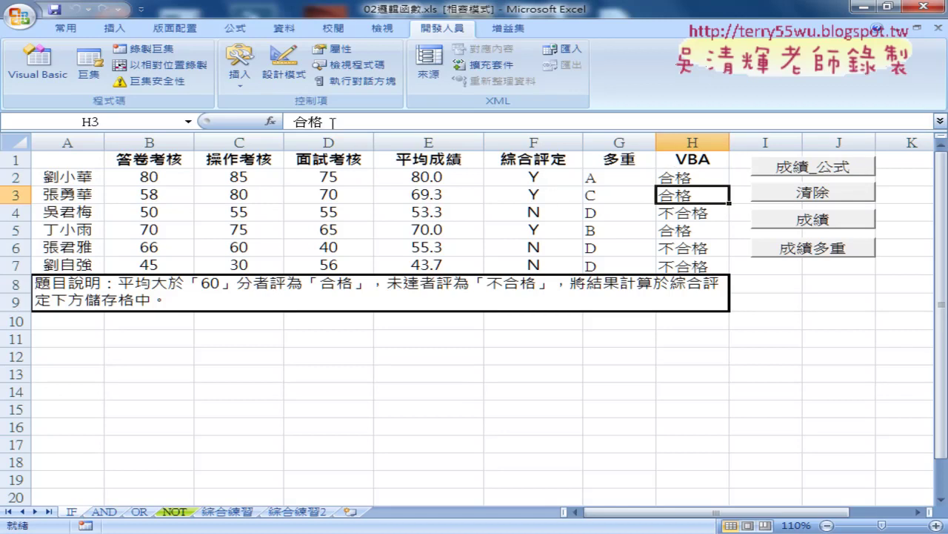
left_click(673, 178)
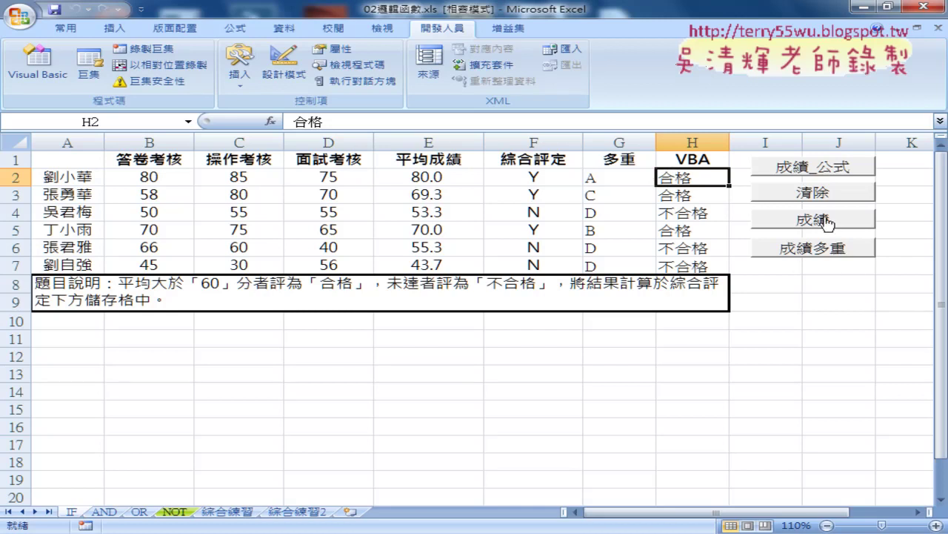
Run the 成績多重 macro and select H2:H7, which shows grades A, C, D, B, D, D
left_click(817, 252)
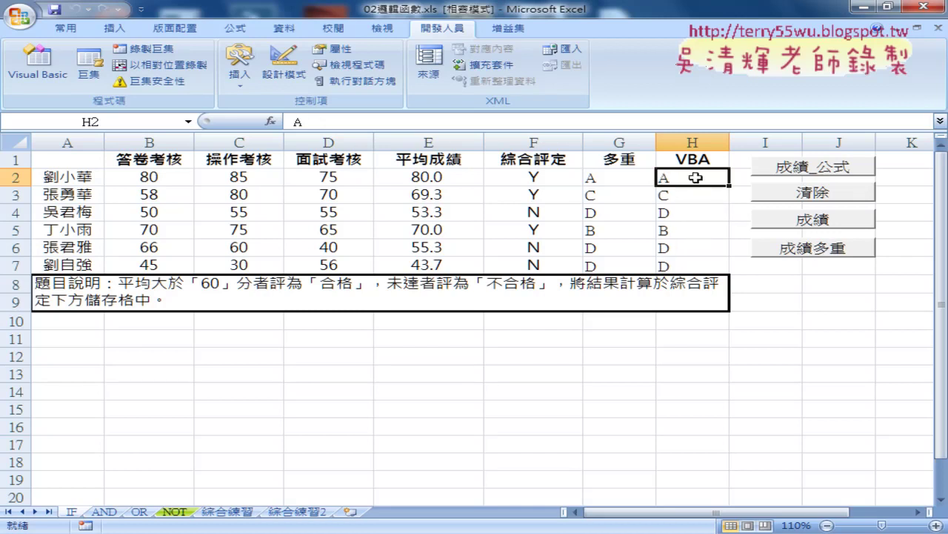
left_click_drag(696, 178, 693, 259)
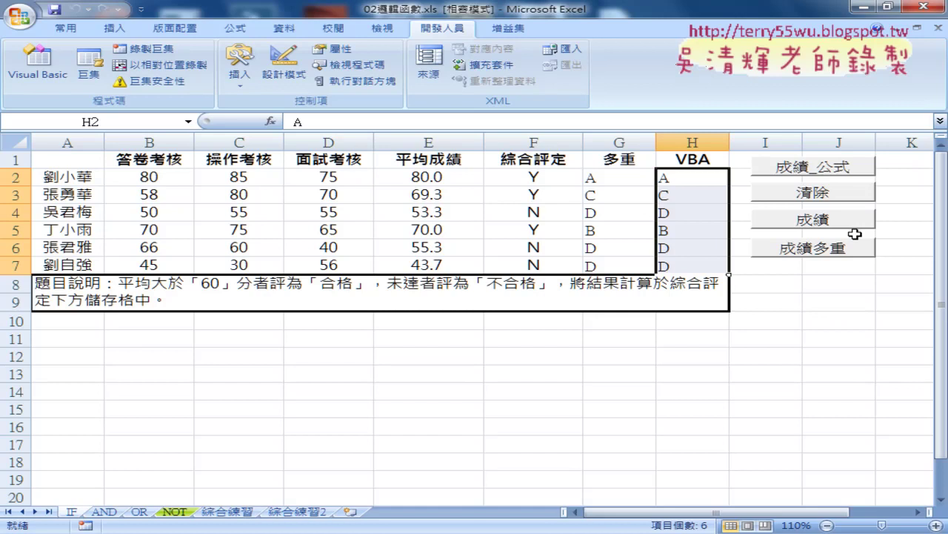
Clear column H, rerun 成績_公式, compare H2's formula with G2's, then clear H2:H7 again
left_click(830, 193)
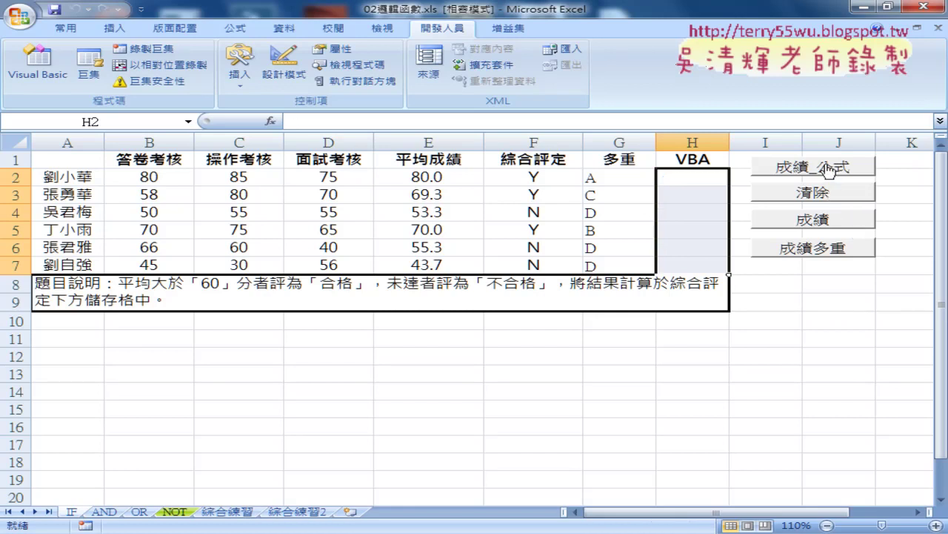
left_click(828, 171)
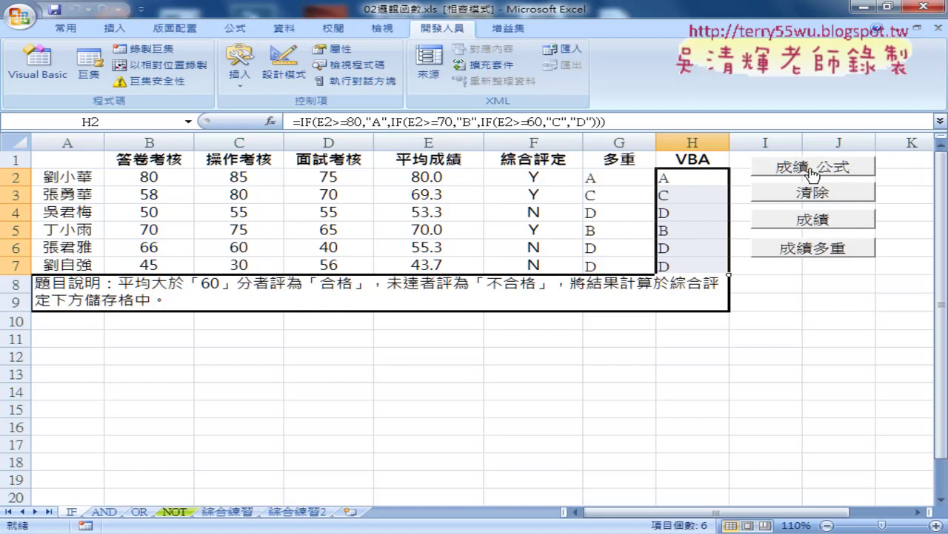
left_click(681, 180)
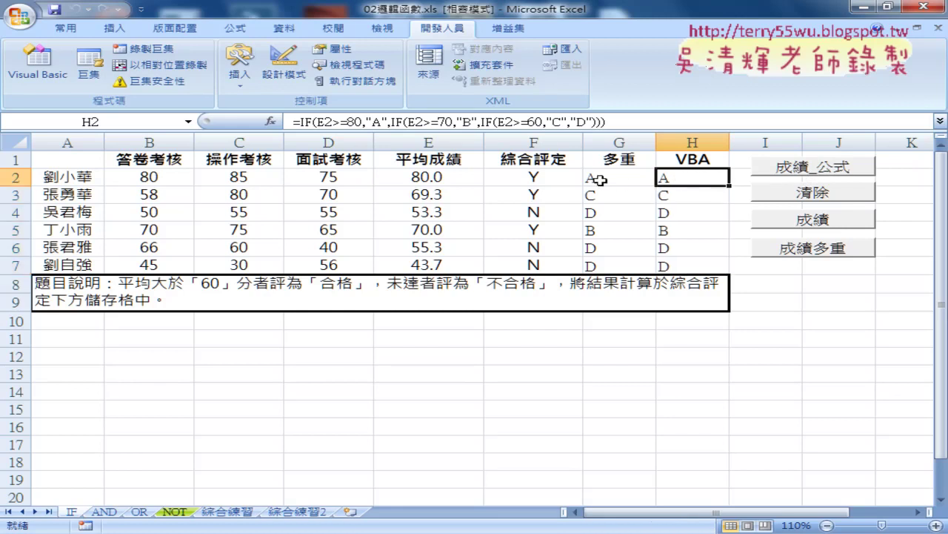
left_click(594, 178)
left_click(666, 175)
left_click(807, 194)
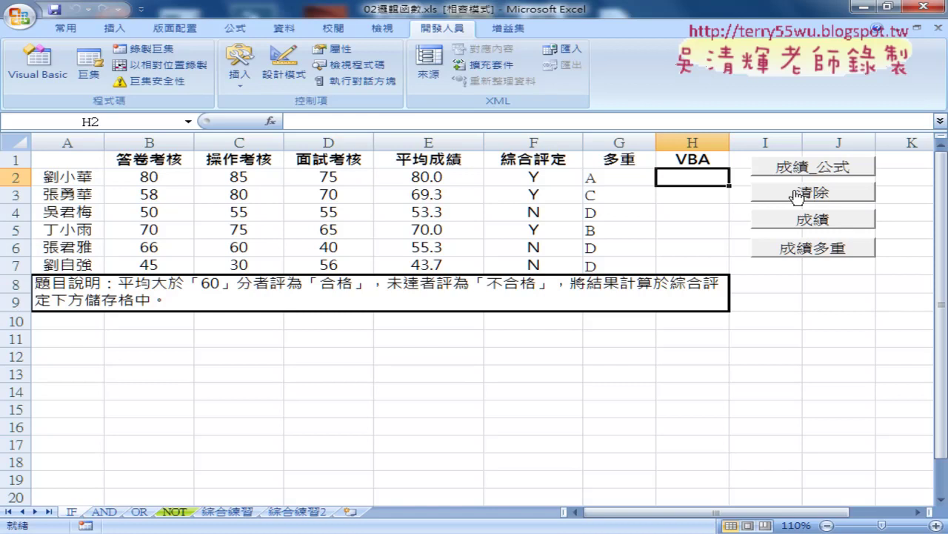
Open the VBA editor and delete all Module1 code after the 成績_公式 procedure
left_click(45, 78)
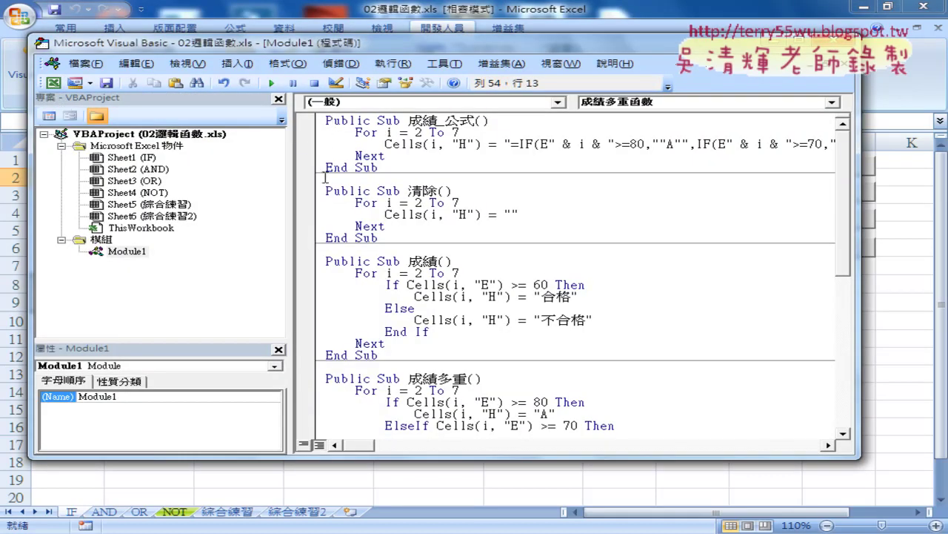
left_click_drag(323, 185, 382, 248)
key("ctrl+a")
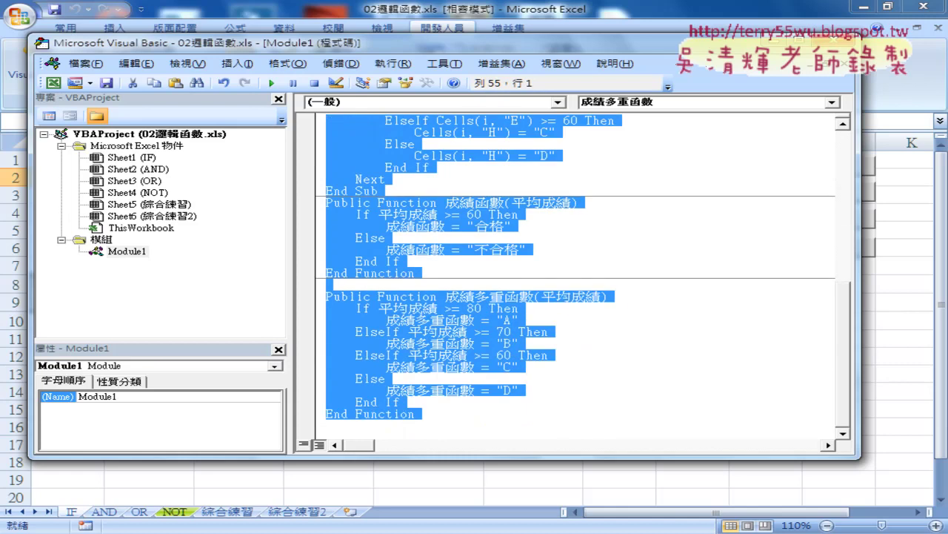
key("ctrl+v")
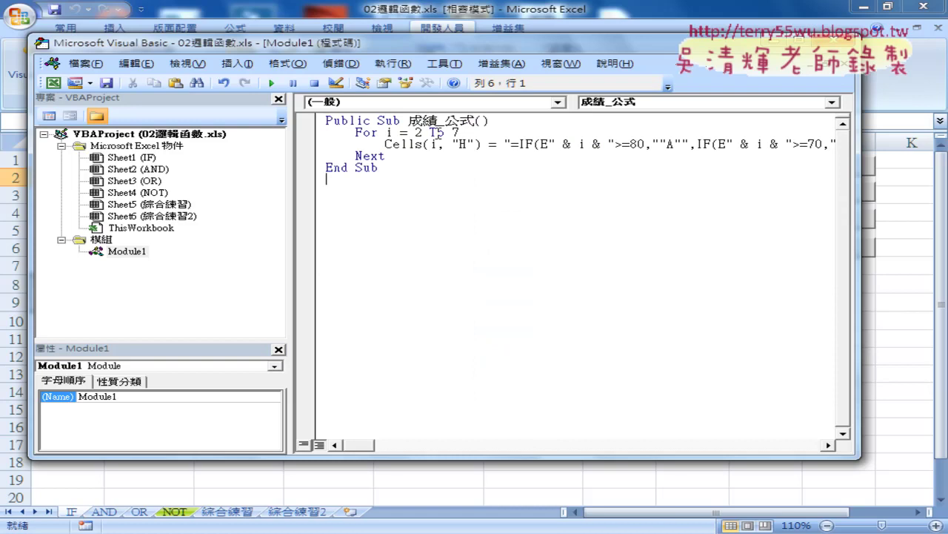
Cut the 成績_公式 name, dismiss the compile error, and delete all code in Module1
left_click_drag(407, 120, 476, 121)
right_click(475, 121)
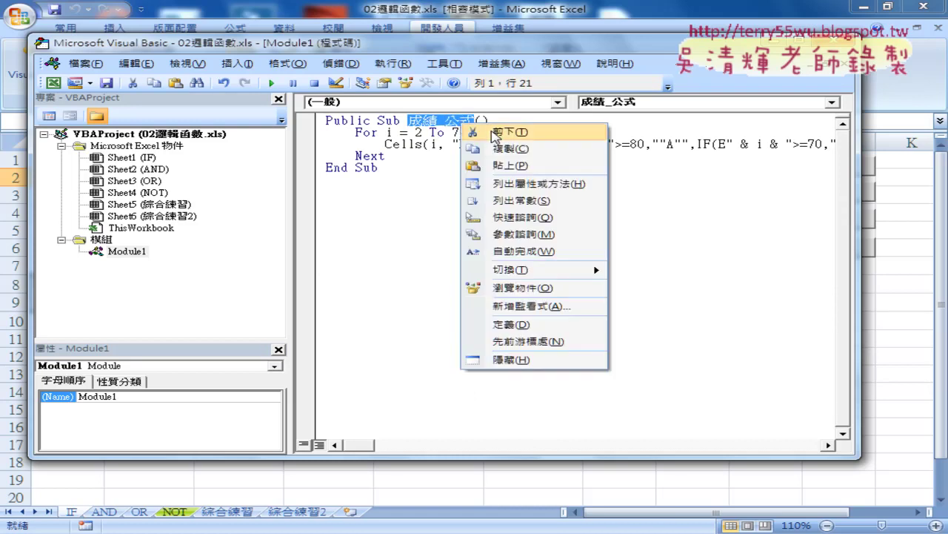
left_click(482, 131)
left_click(370, 227)
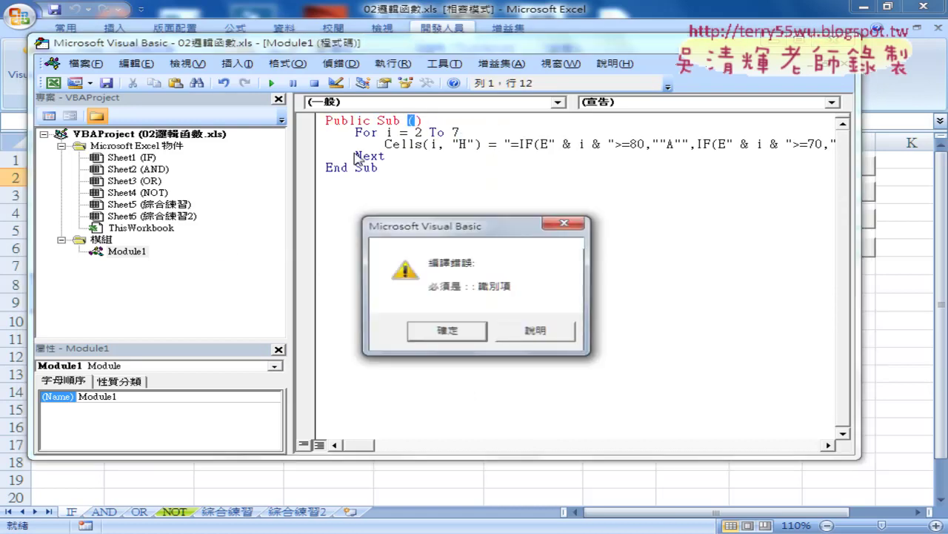
left_click(447, 331)
key("ctrl+a")
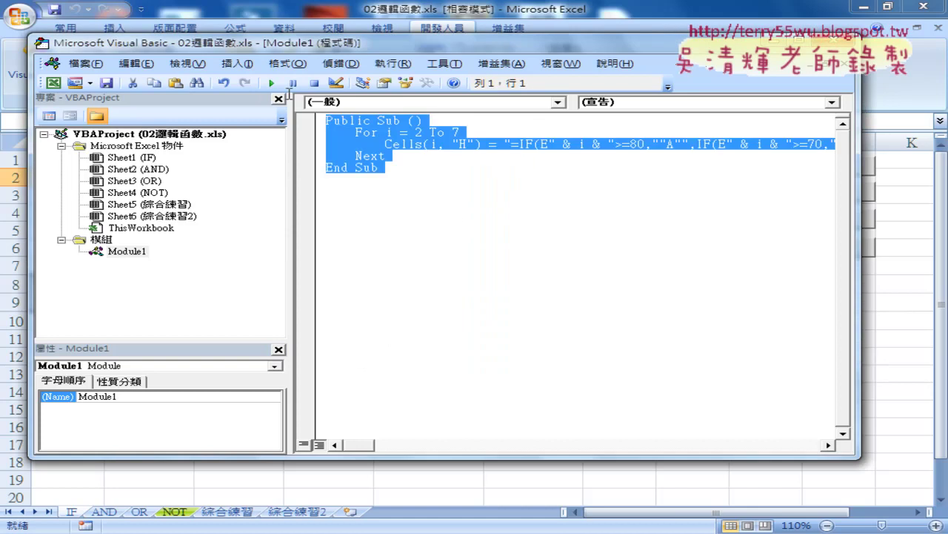
key("Delete")
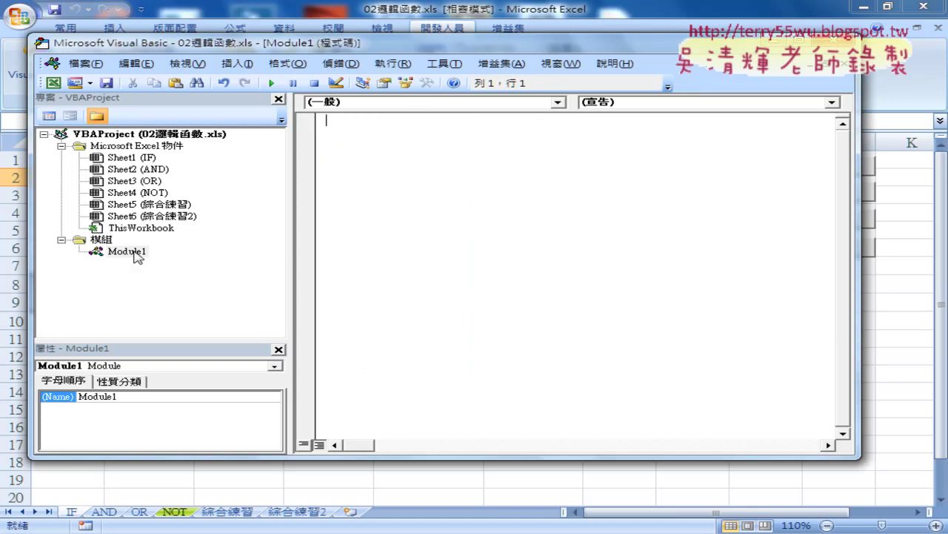
Remove Module1 from the project without exporting it
right_click(132, 252)
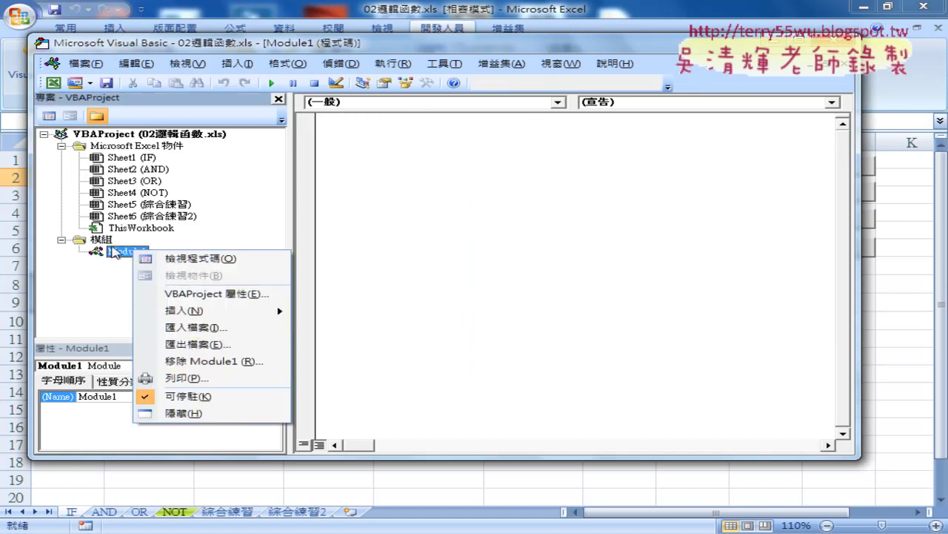
left_click(200, 361)
left_click(430, 324)
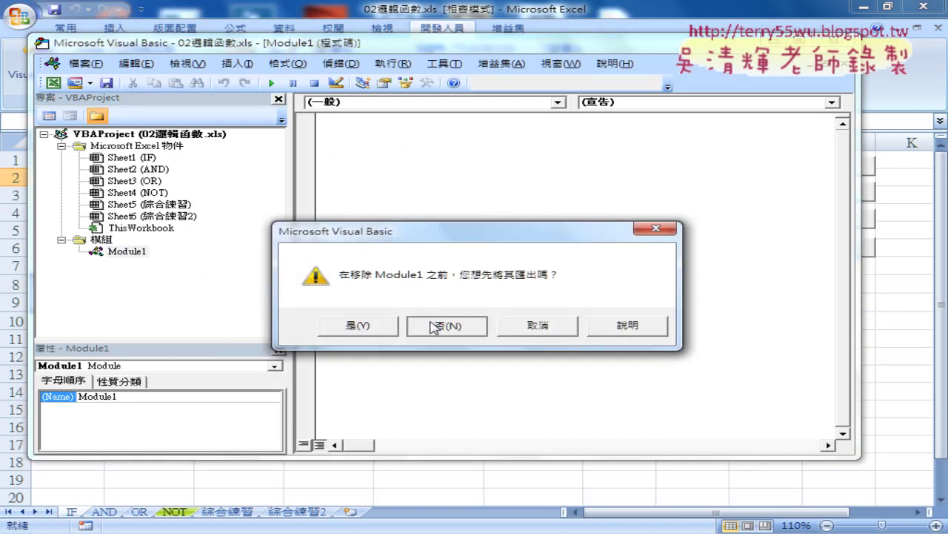
left_click_drag(244, 46, 312, 62)
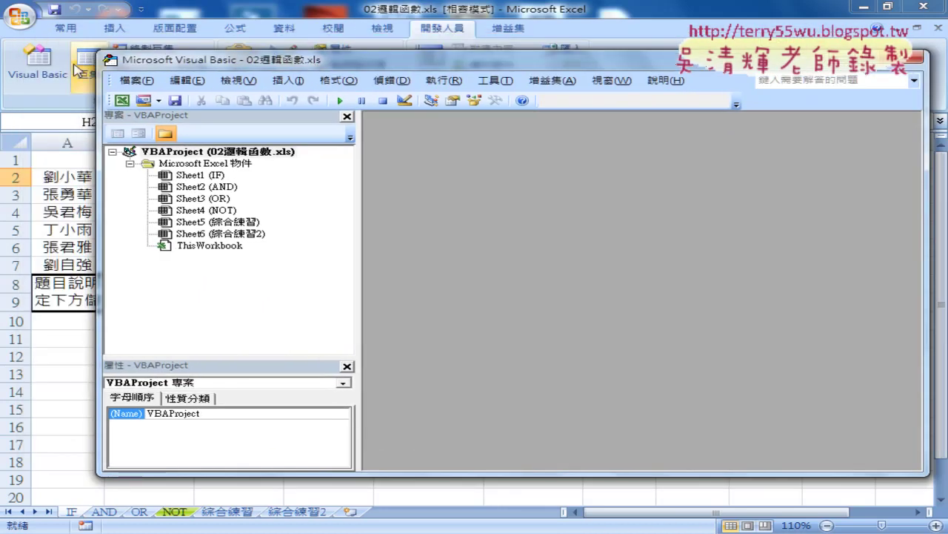
Insert a new module into the project from ThisWorkbook's context menu
right_click(222, 246)
mouse_move(367, 309)
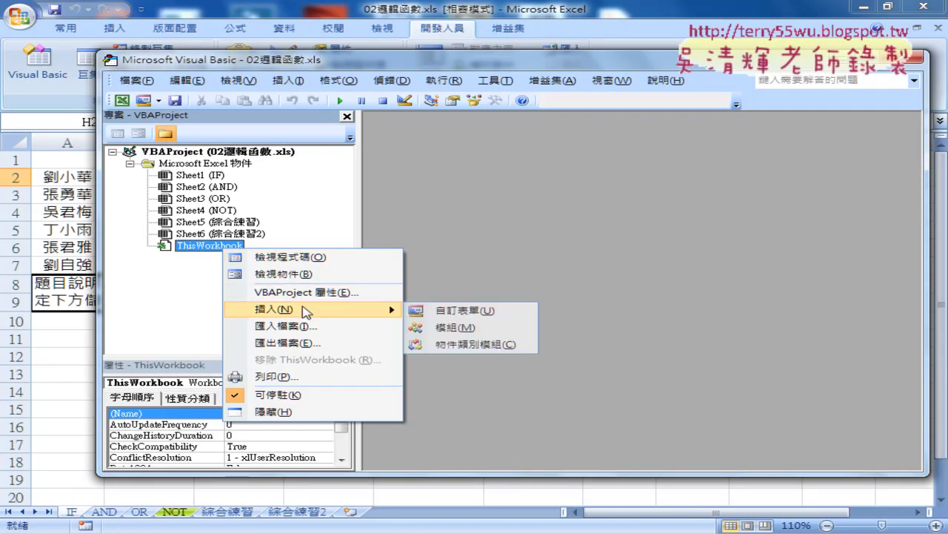
left_click(440, 329)
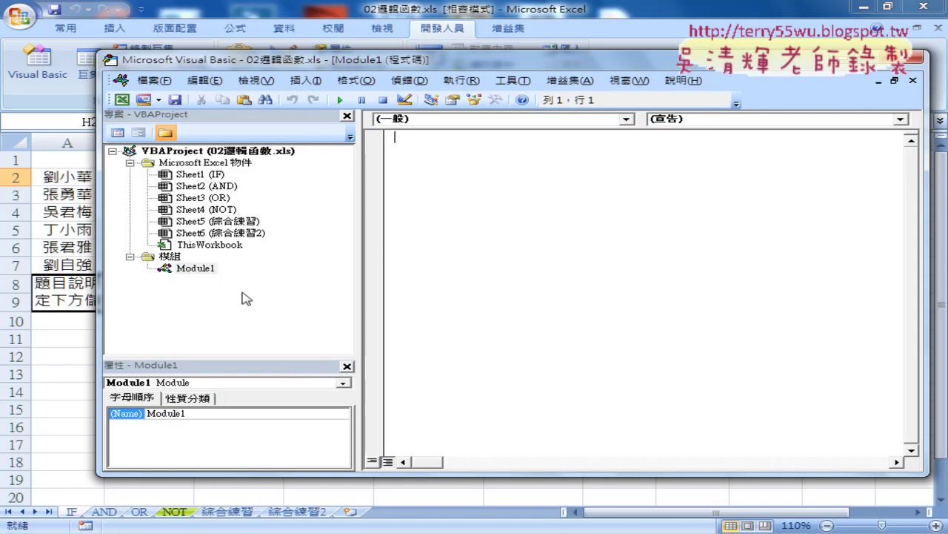
Add a Public Sub procedure named 成績_公式 to the new module
left_click(302, 81)
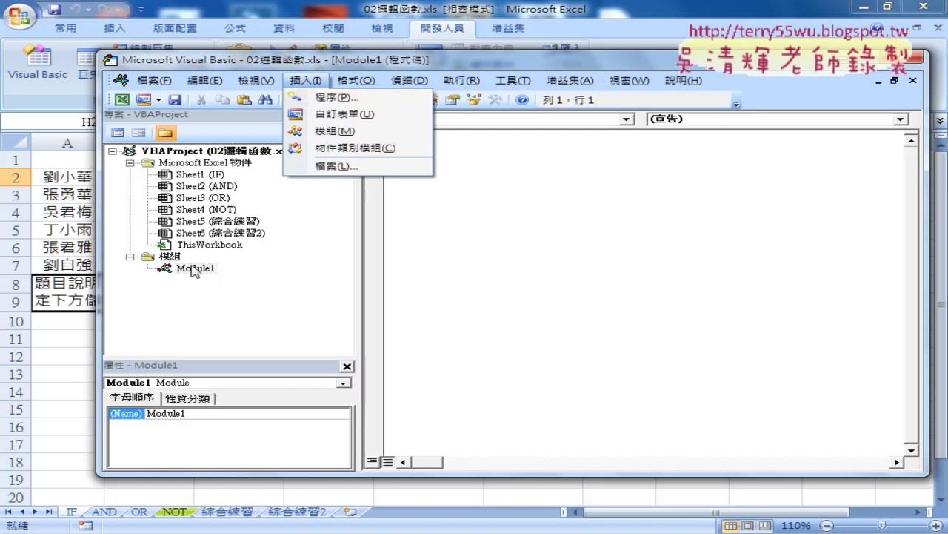
left_click(337, 105)
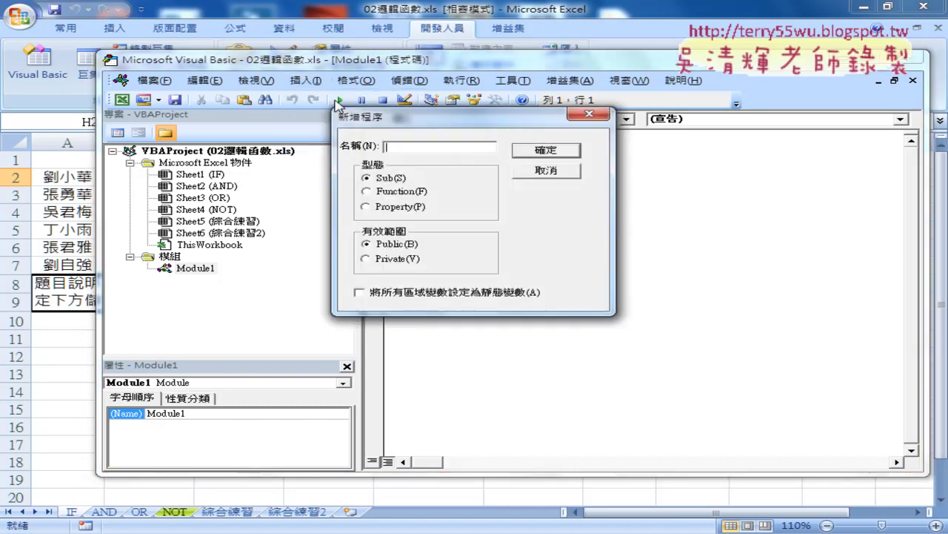
type("成績_公式")
left_click(545, 150)
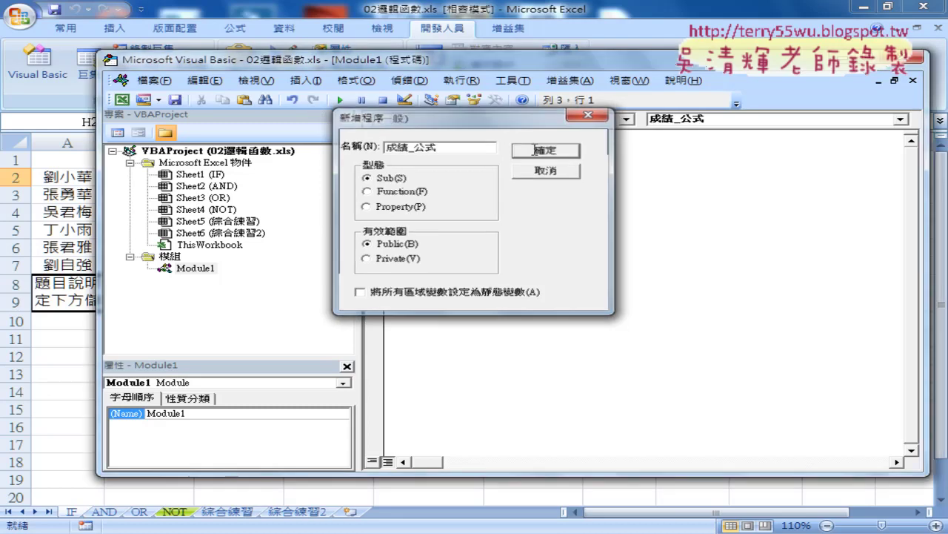
mouse_move(446, 149)
left_mouse_down()
mouse_move(467, 149)
mouse_move(387, 149)
left_mouse_up()
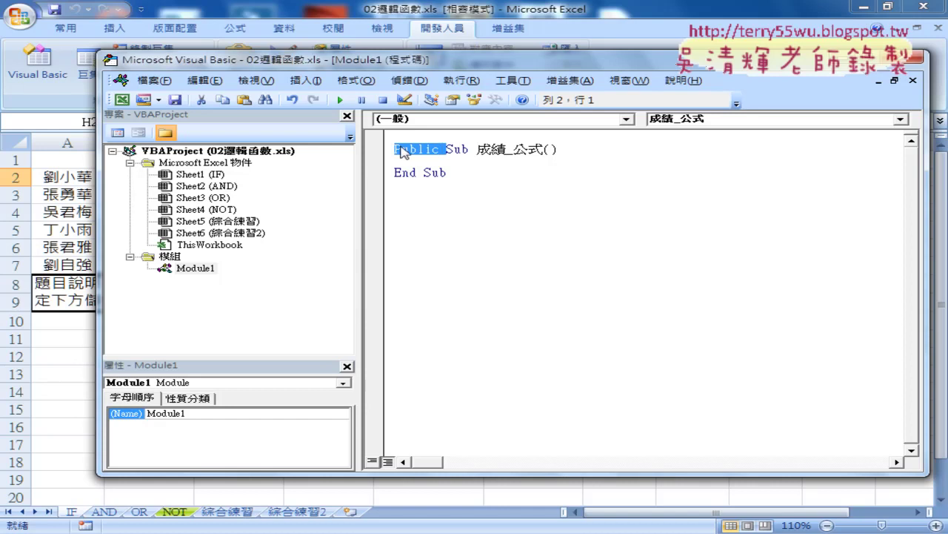
Delete the Public keyword, undo that, and select the 成績_公式 procedure name
key("Delete")
key("ctrl+z")
left_click(494, 151)
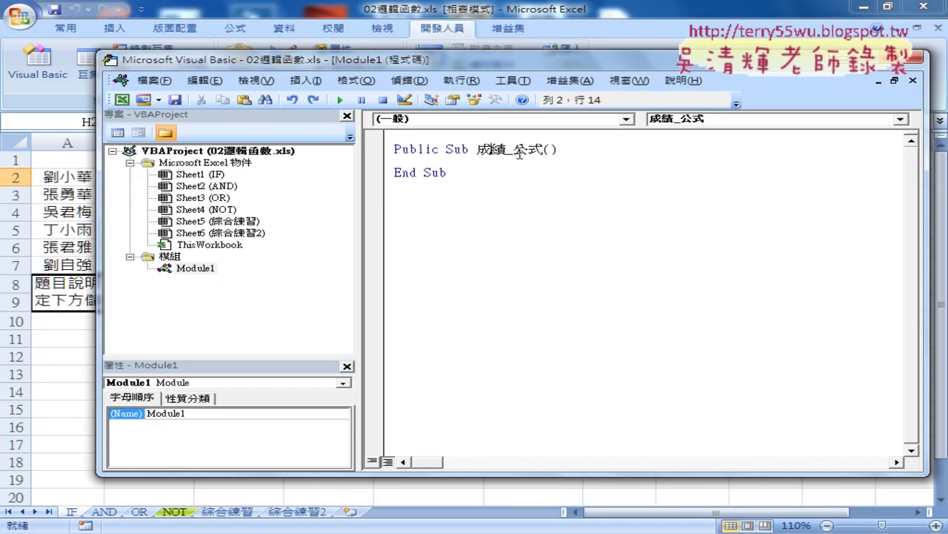
left_click(543, 150)
left_click_drag(543, 150, 476, 150)
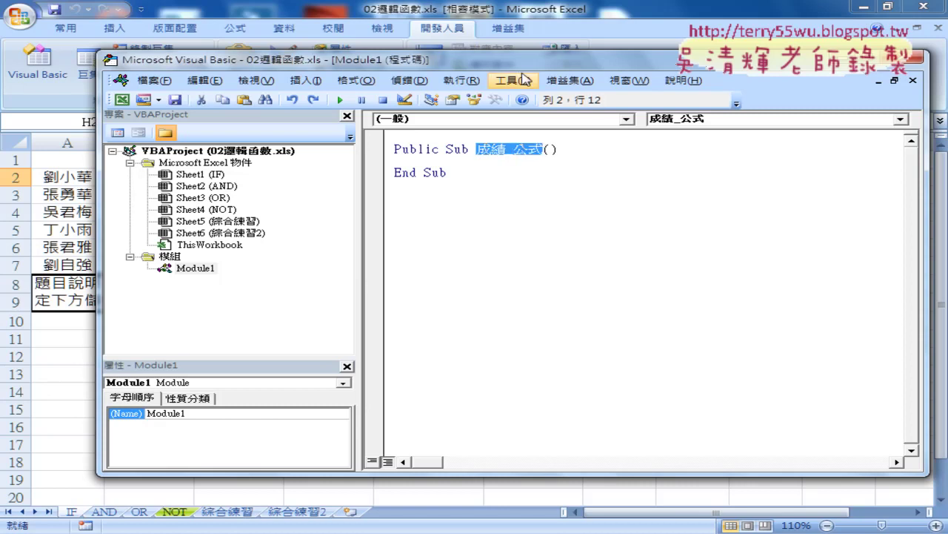
Move the macro editor left and narrow it so the worksheet shows beside it
left_click_drag(521, 69, 400, 68)
left_click_drag(804, 236, 684, 229)
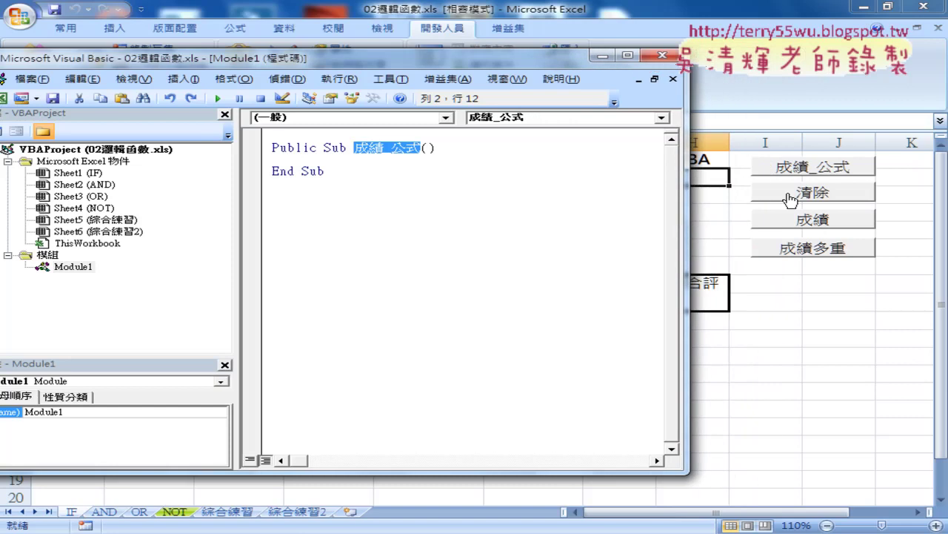
left_click(409, 150)
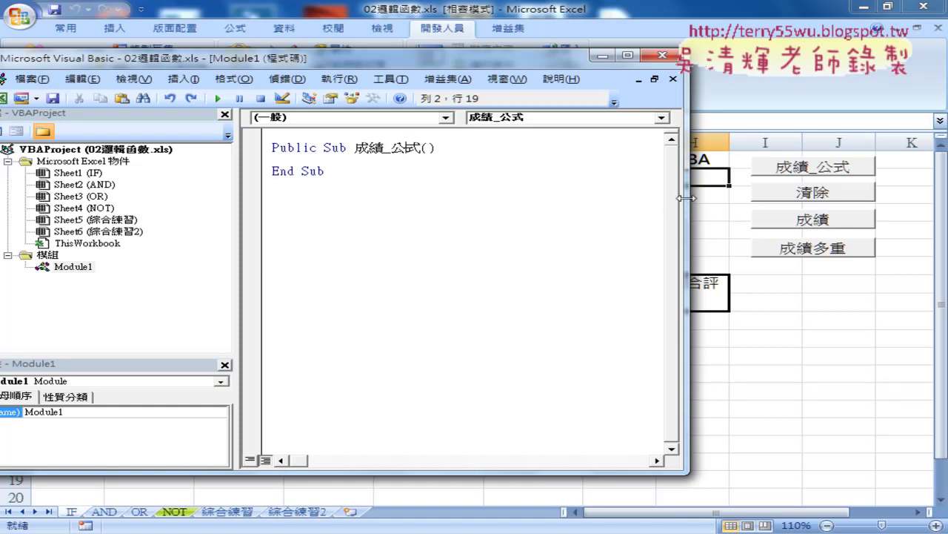
left_click_drag(688, 203, 561, 198)
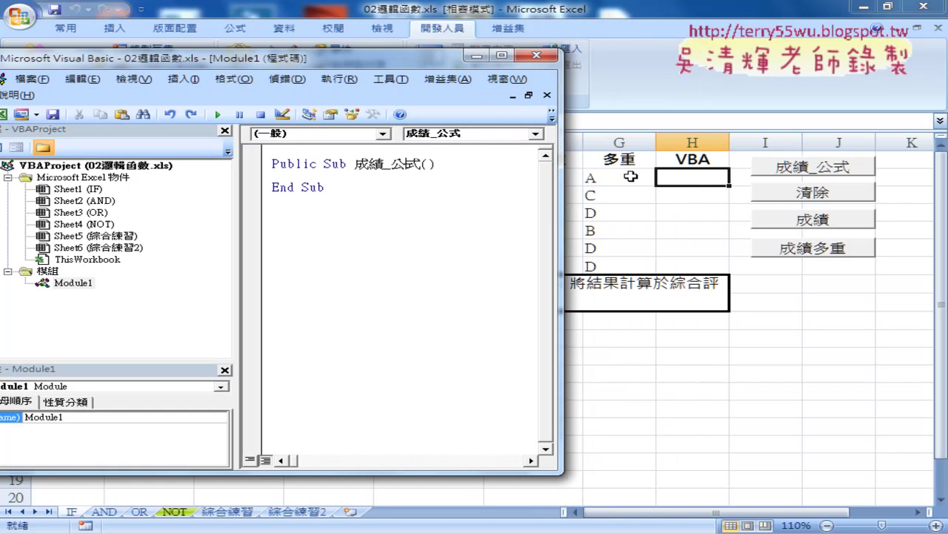
Check G2's formula in the sheet, reopen the editor, indent the procedure body, and reposition the window
left_click(626, 177)
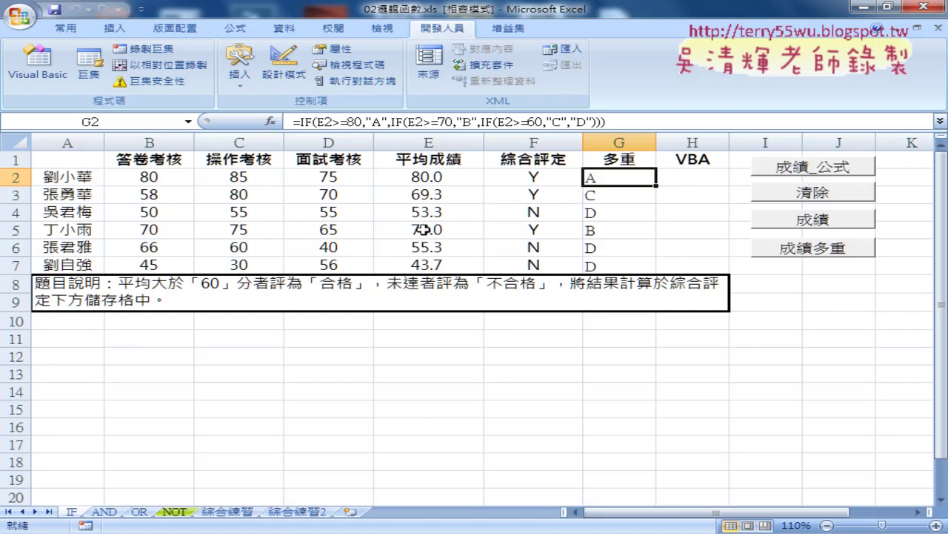
left_click(33, 63)
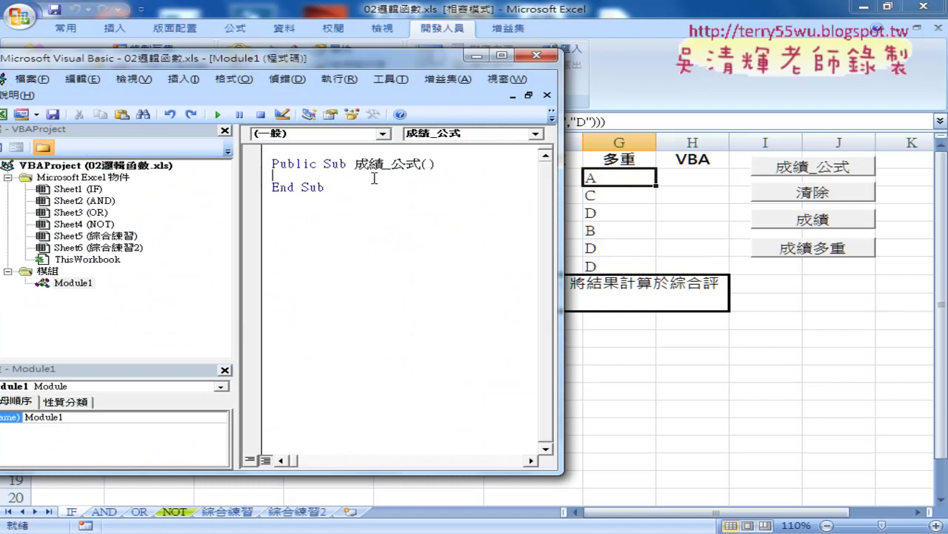
key("Tab")
left_click_drag(297, 58, 344, 77)
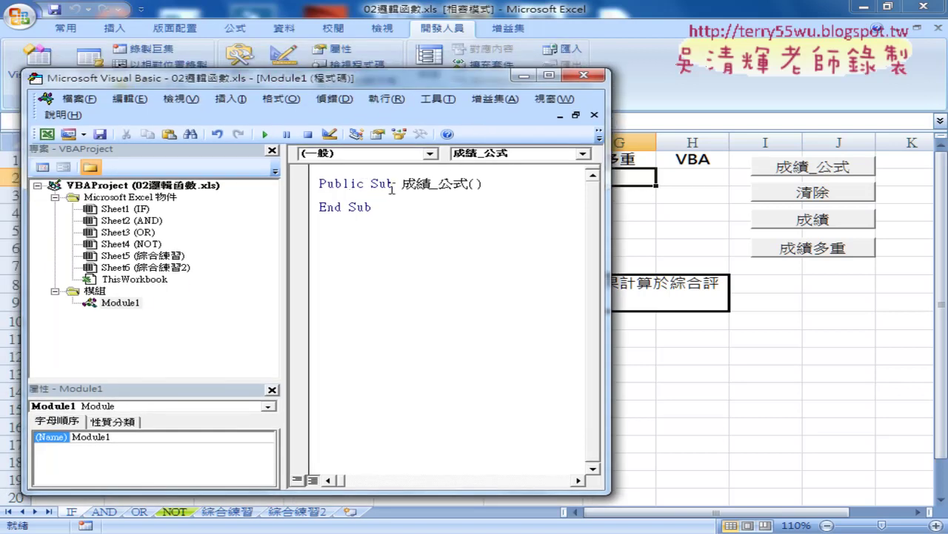
left_click_drag(391, 88, 422, 94)
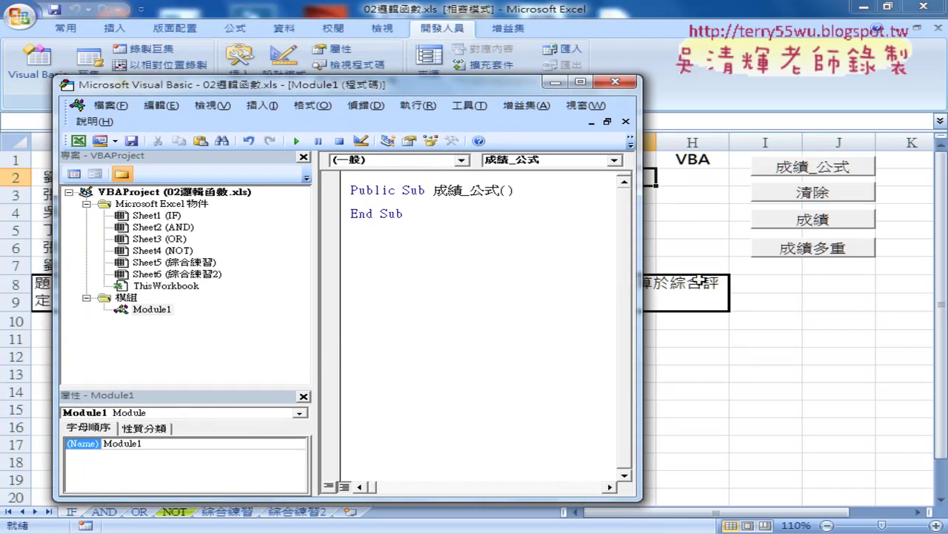
Write a 'for i=2 to 7' … 'next' loop inside 成績_公式, leaving the caret in its body
left_click(414, 203)
type("f")
type("or ")
type("i")
type("=2 ")
type("to ")
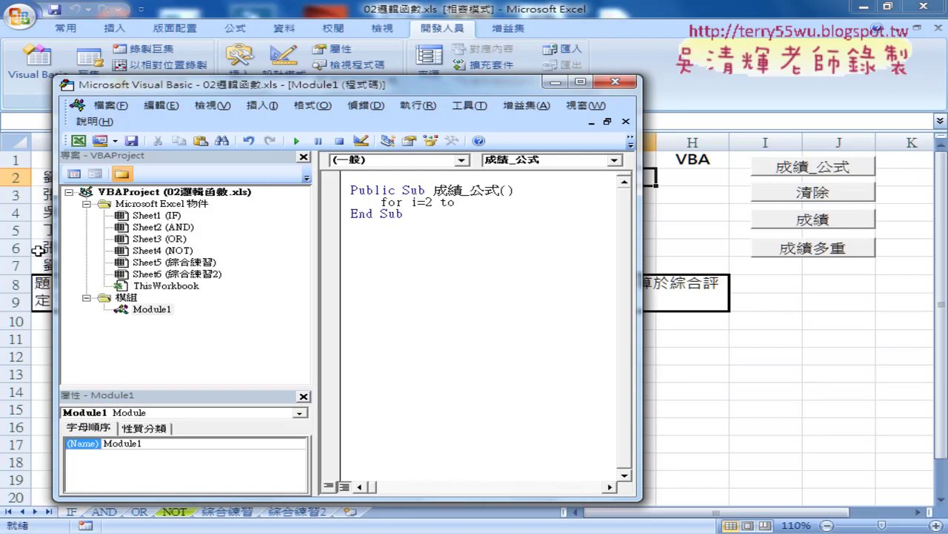
type("7")
key("Return")
type("n")
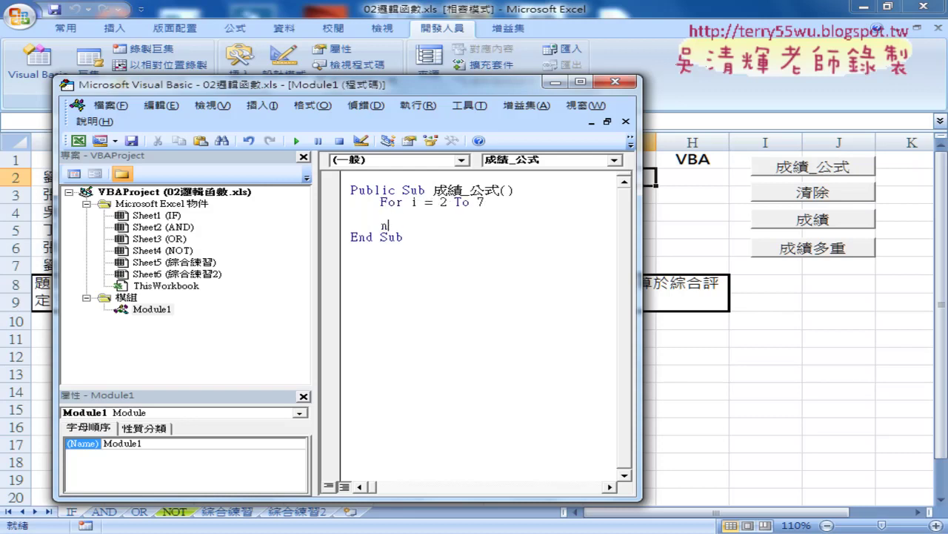
type("ext")
key("Up")
left_click_drag(666, 172, 644, 279)
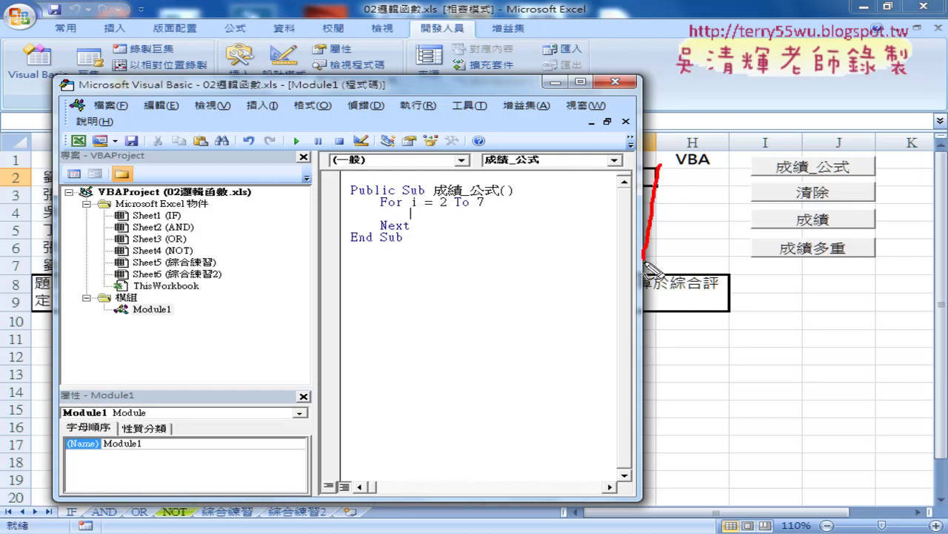
left_click_drag(660, 166, 655, 281)
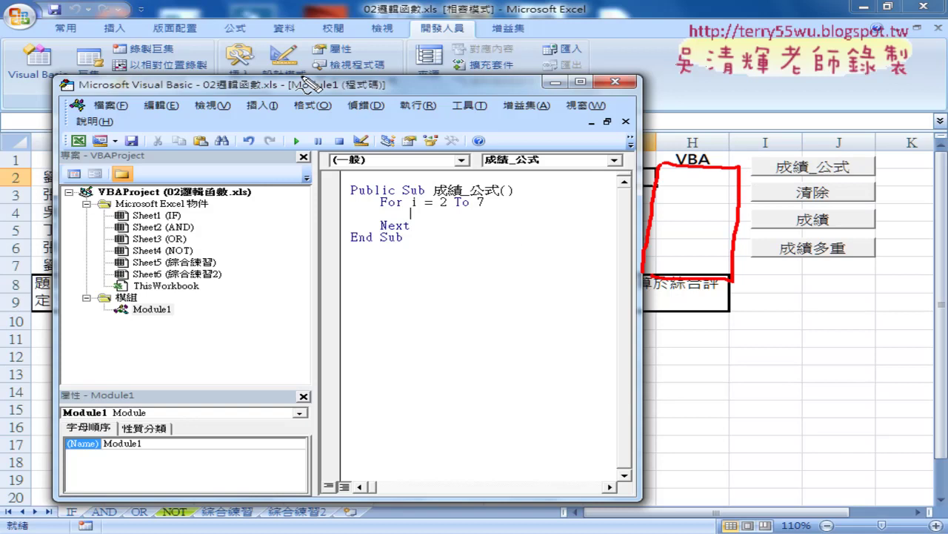
left_click_drag(27, 172, 30, 182)
left_click_drag(27, 256, 28, 266)
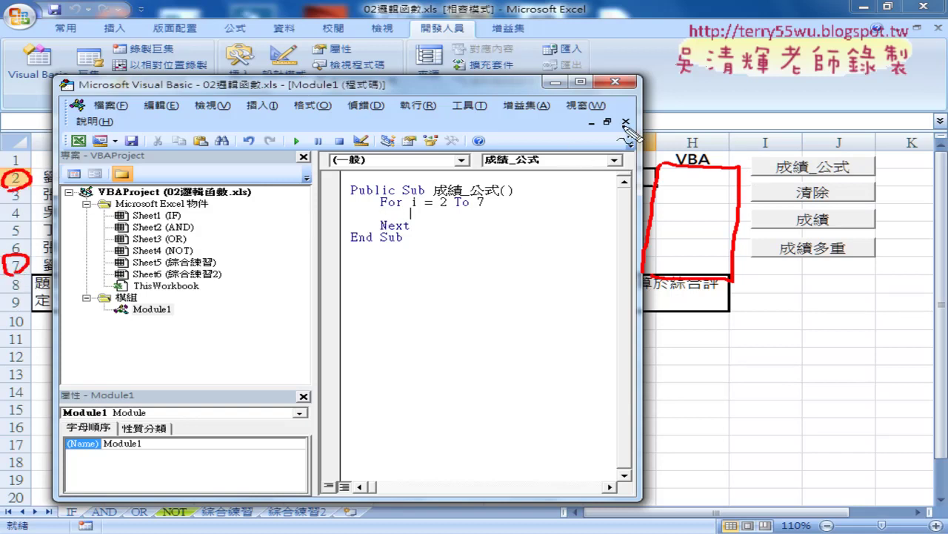
mouse_move(650, 111)
left_mouse_down()
mouse_move(697, 165)
mouse_move(682, 174)
left_mouse_up()
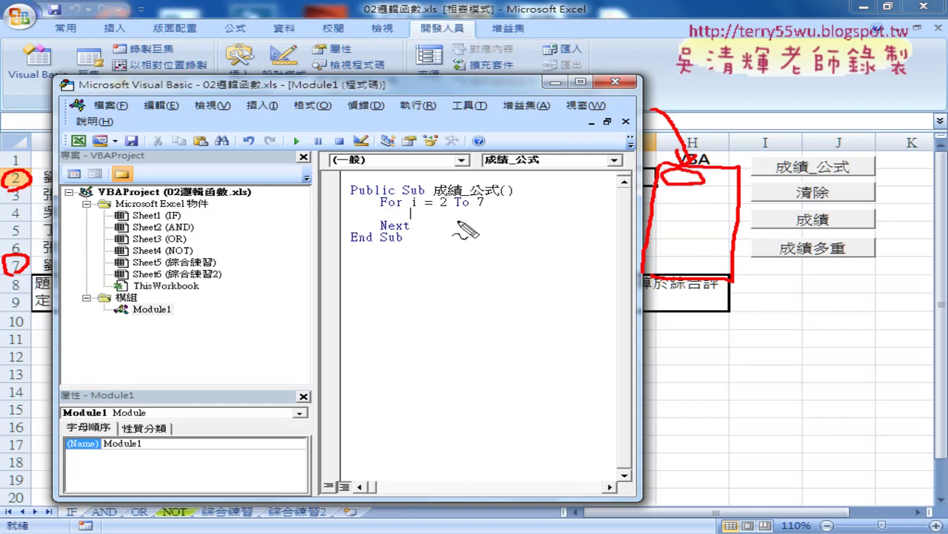
left_click_drag(700, 192, 690, 206)
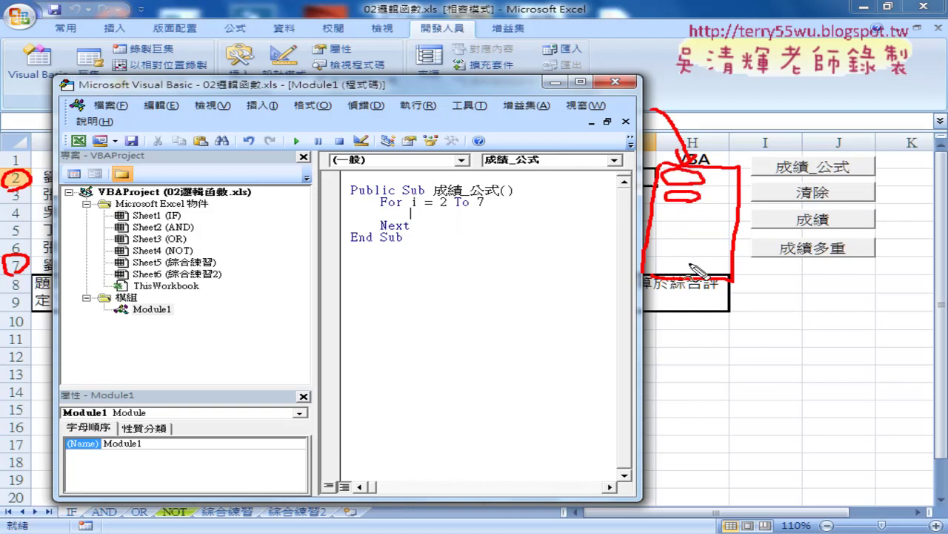
left_click_drag(708, 265, 692, 261)
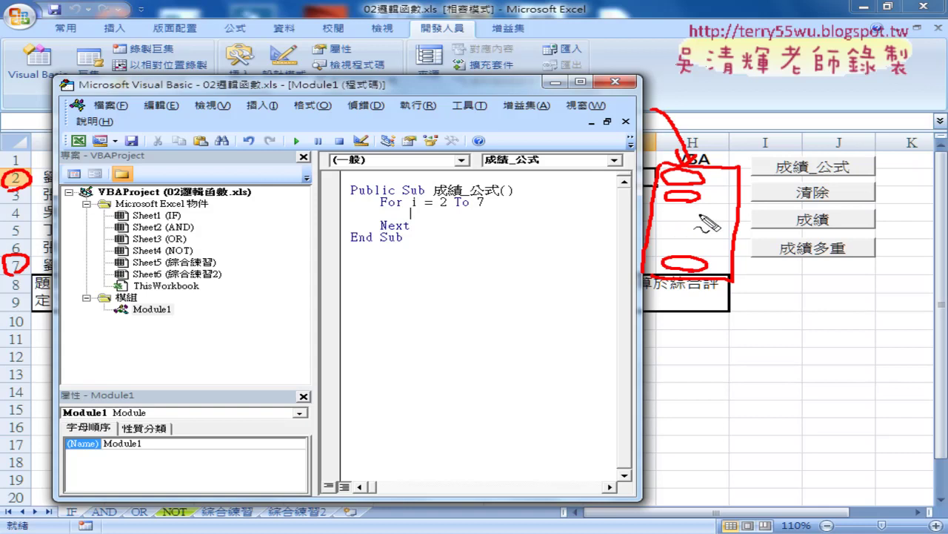
key("Escape")
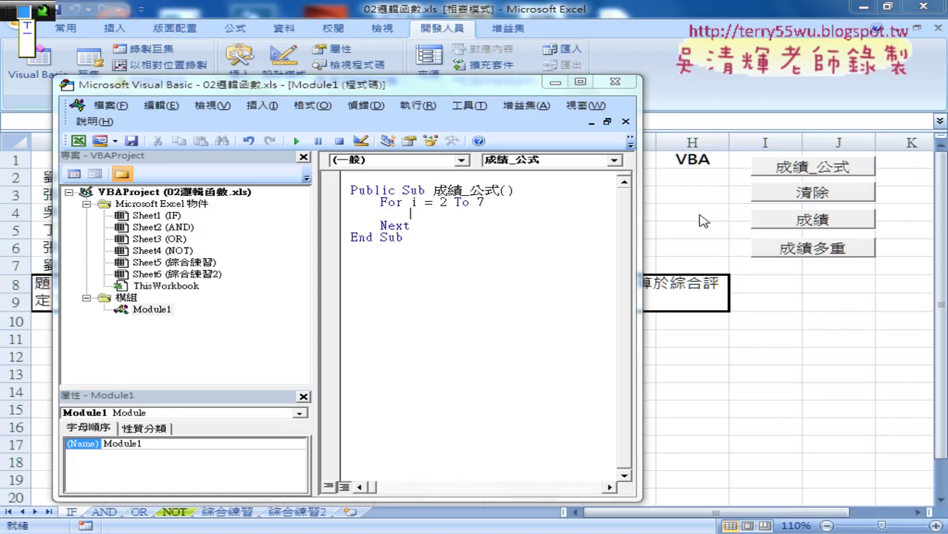
left_click(432, 215)
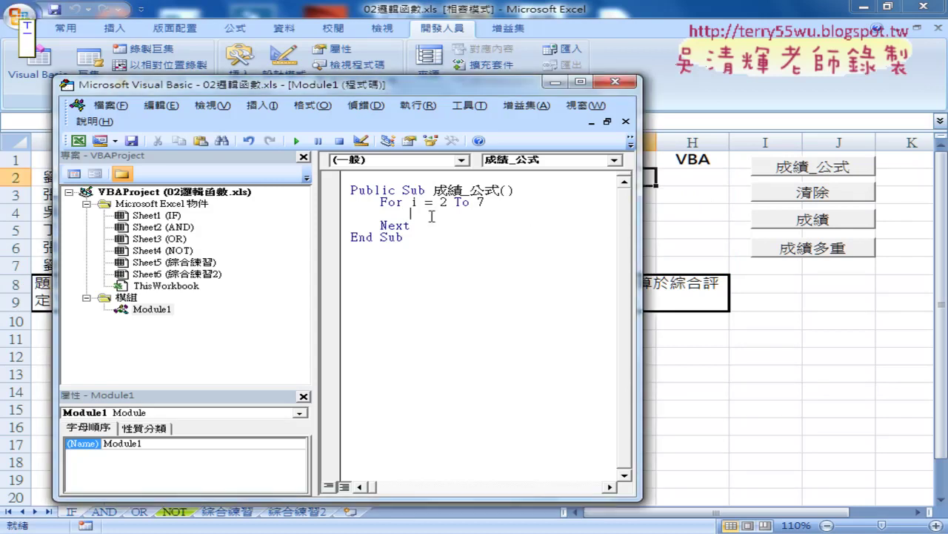
Write Cells(i, "H") = "" inside the 成績_公式 loop
key("ctrl+space")
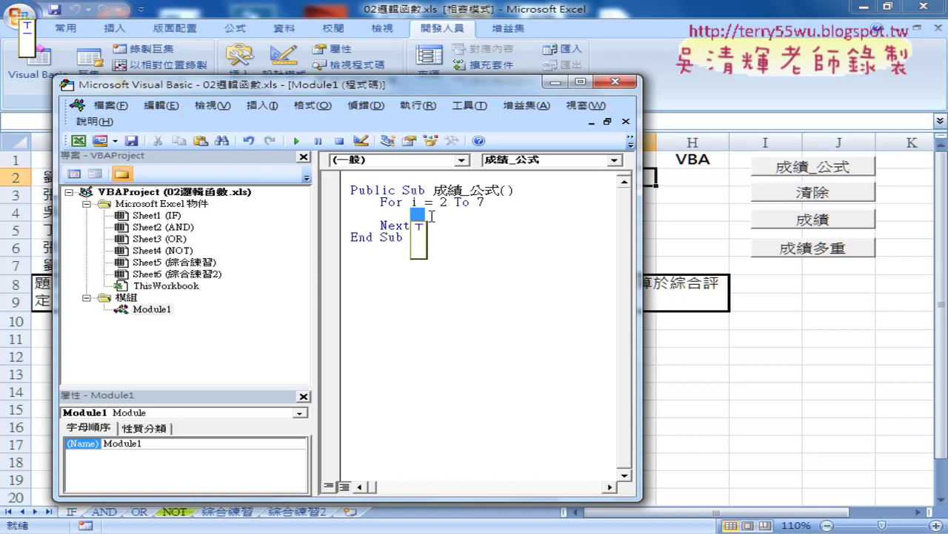
key("x")
type("cells")
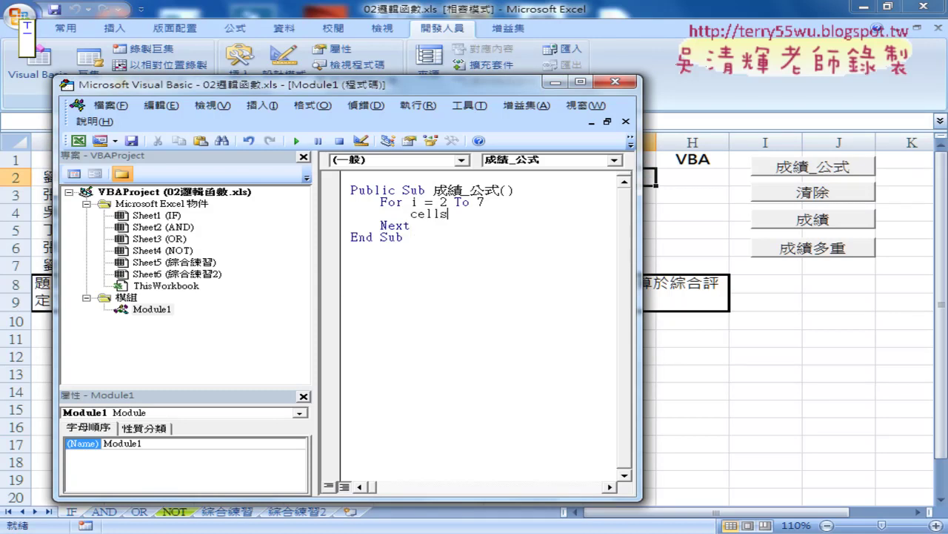
type("(")
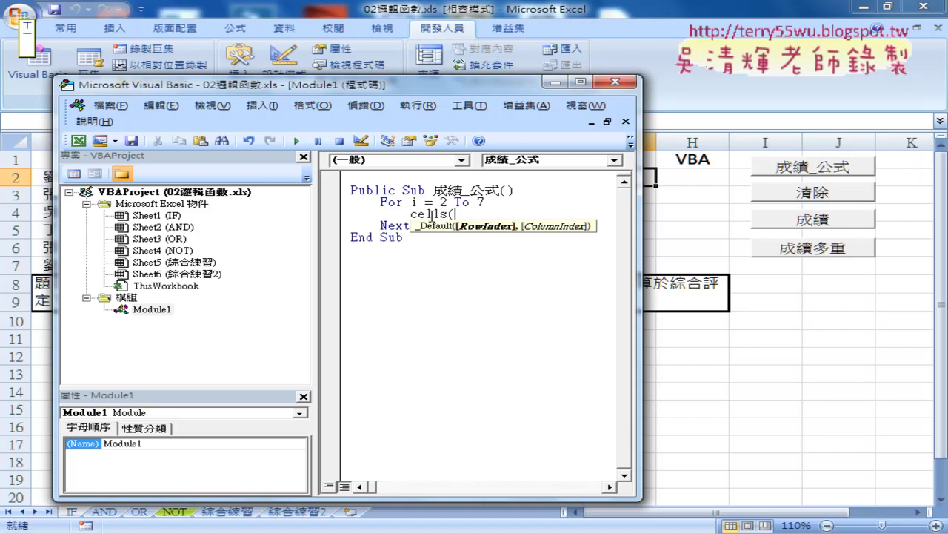
type("i")
double_click(459, 213)
left_click(508, 213)
type(",\"H\"")
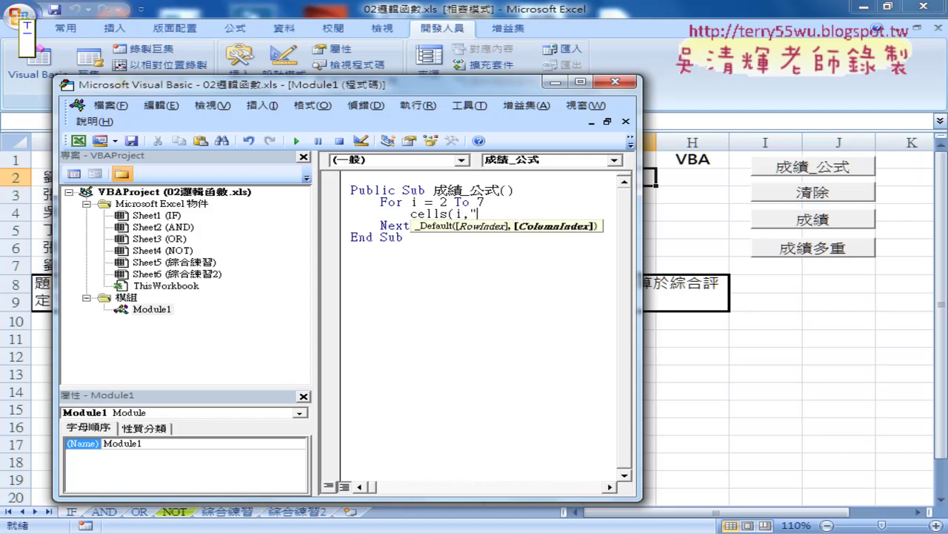
type(")=\"\"")
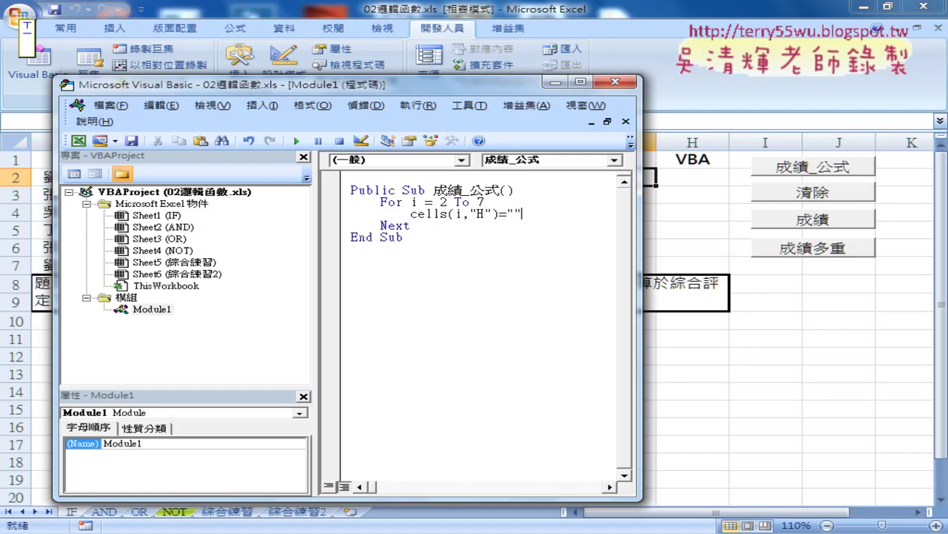
left_click(500, 249)
Duplicate the 成績_公式 macro below itself and rename the copy 清除
mouse_move(415, 238)
left_mouse_down()
mouse_move(349, 189)
mouse_move(363, 251)
left_mouse_up()
left_click_drag(434, 250, 500, 249)
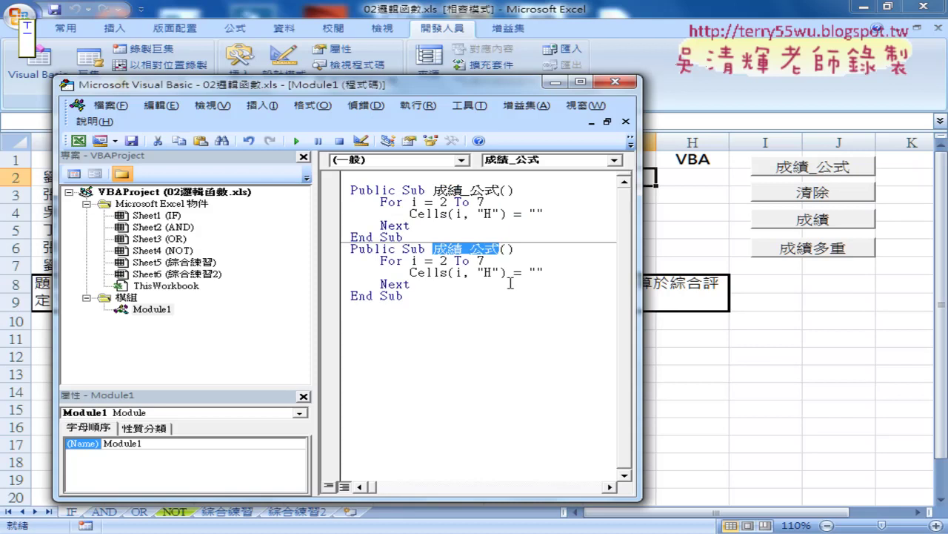
type("ㄑ清ㄔ")
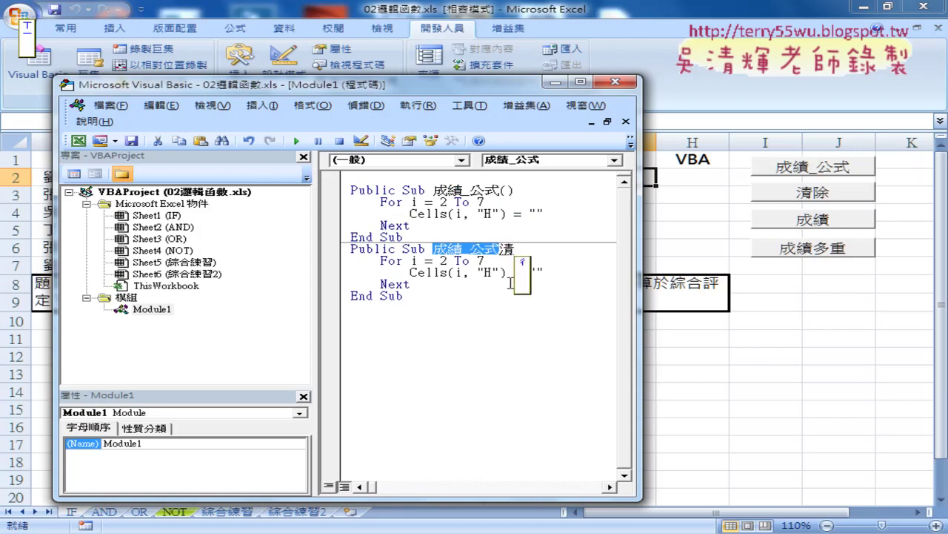
type("除(")
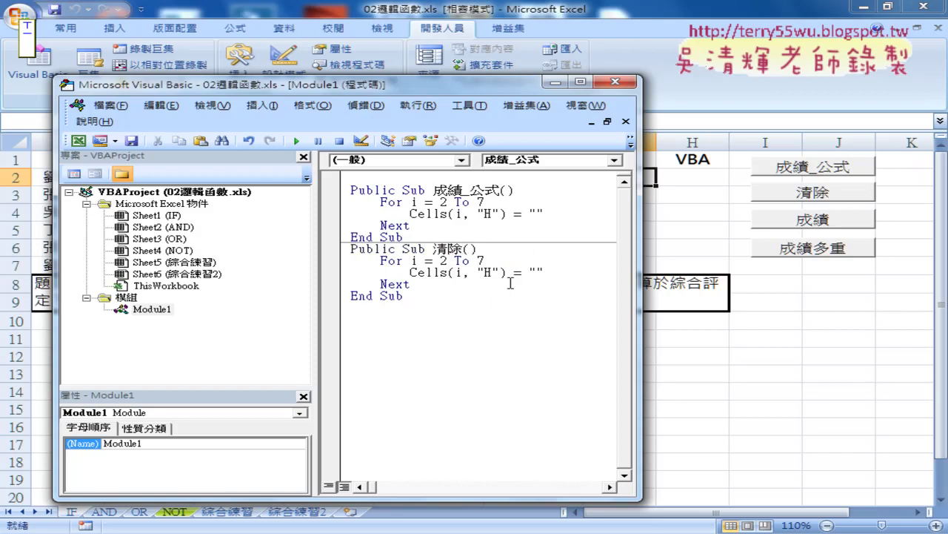
left_click(537, 214)
Resize the code editor and place the caret between the empty quotes in the Cells line
left_click_drag(468, 77, 470, 225)
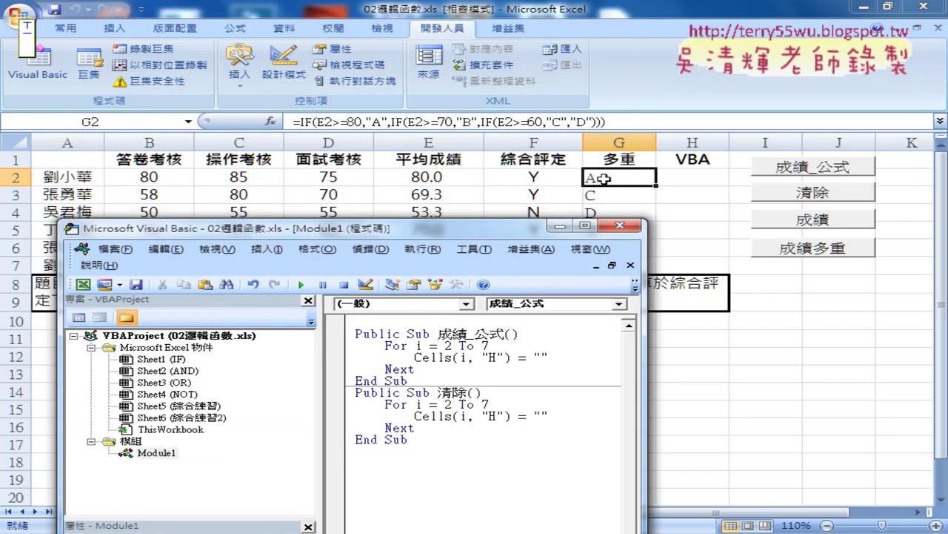
left_click(539, 357)
left_click_drag(531, 360, 540, 358)
mouse_move(540, 144)
left_mouse_down()
mouse_move(540, 152)
mouse_move(593, 157)
mouse_move(619, 148)
left_mouse_up()
left_click_drag(628, 137, 624, 148)
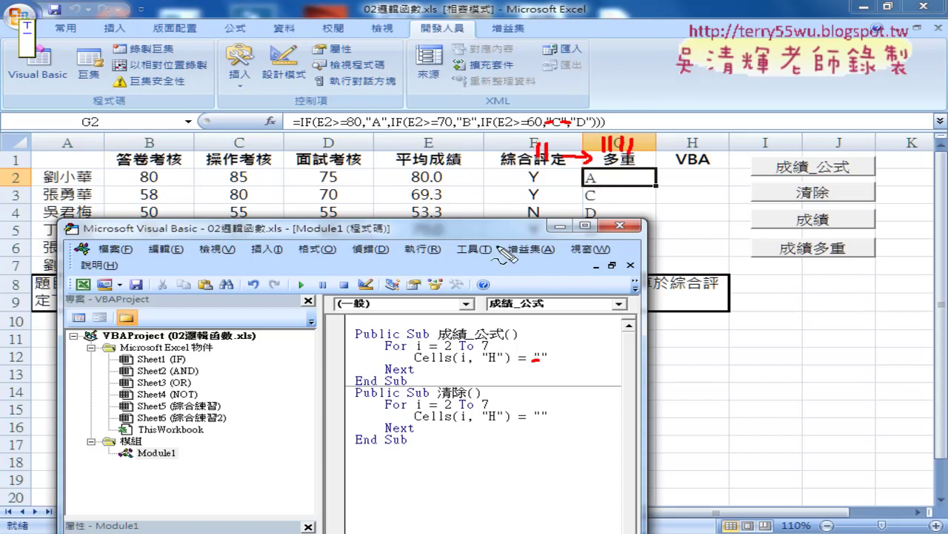
mouse_move(532, 321)
left_mouse_down()
mouse_move(533, 343)
mouse_move(557, 343)
left_mouse_up()
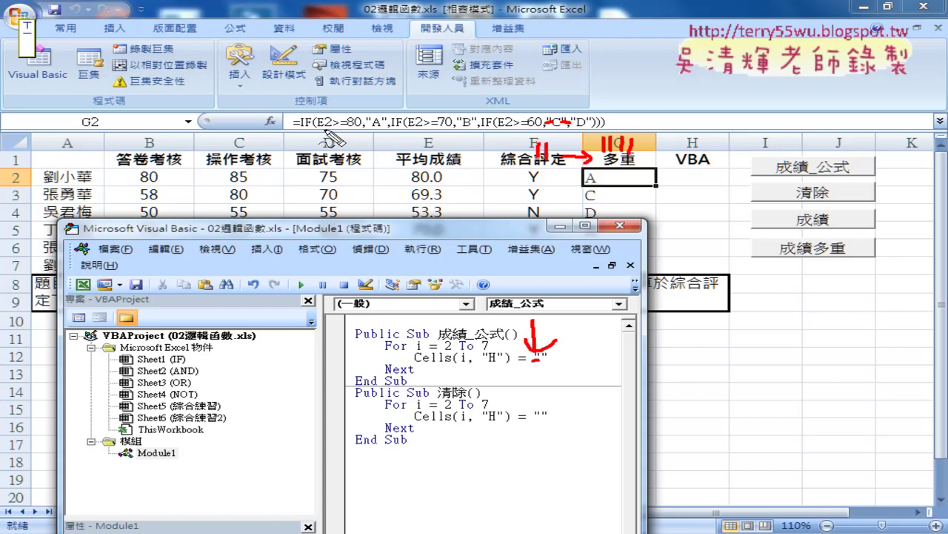
left_click_drag(314, 129, 330, 128)
left_click_drag(412, 129, 434, 128)
left_click_drag(505, 128, 529, 128)
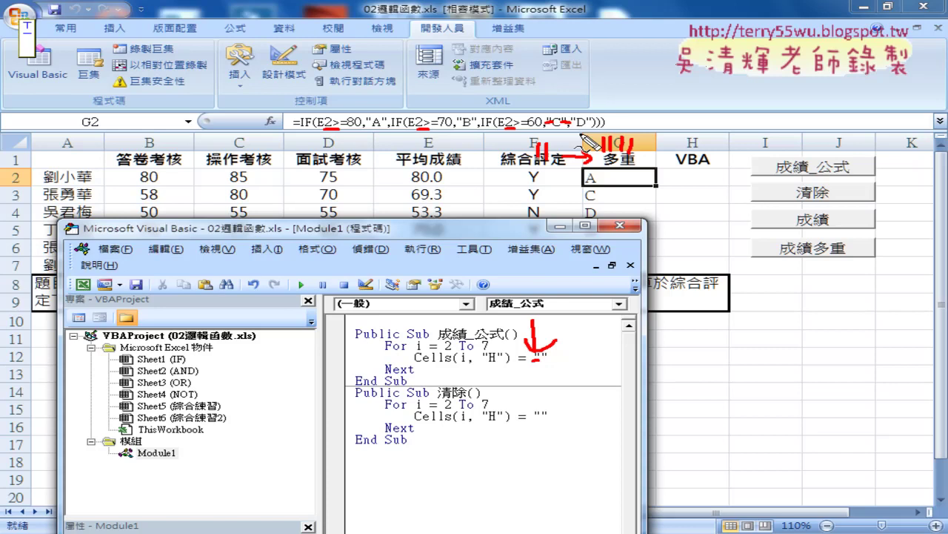
key("Escape")
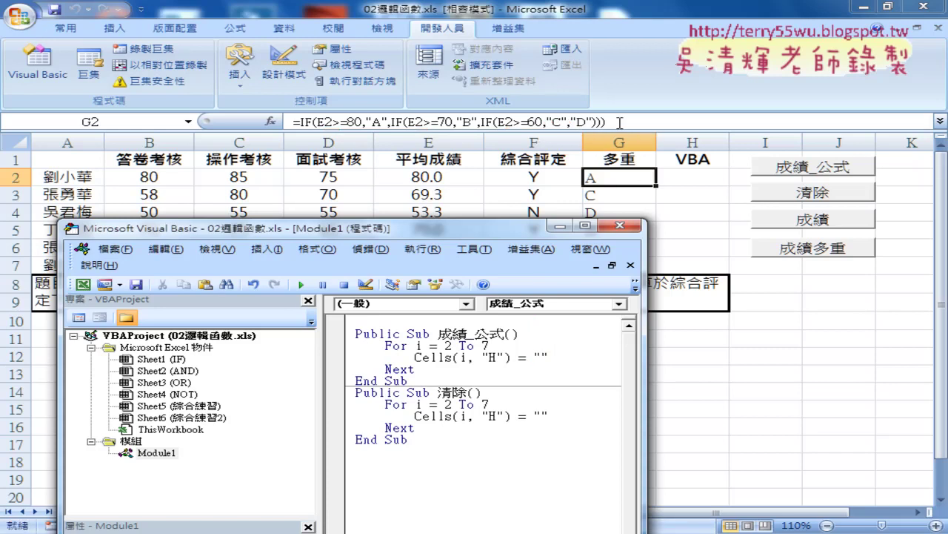
Copy G2's nested IF formula from the formula bar, leave G2 unchanged, and launch Notepad
left_click_drag(620, 123, 290, 122)
right_click(350, 124)
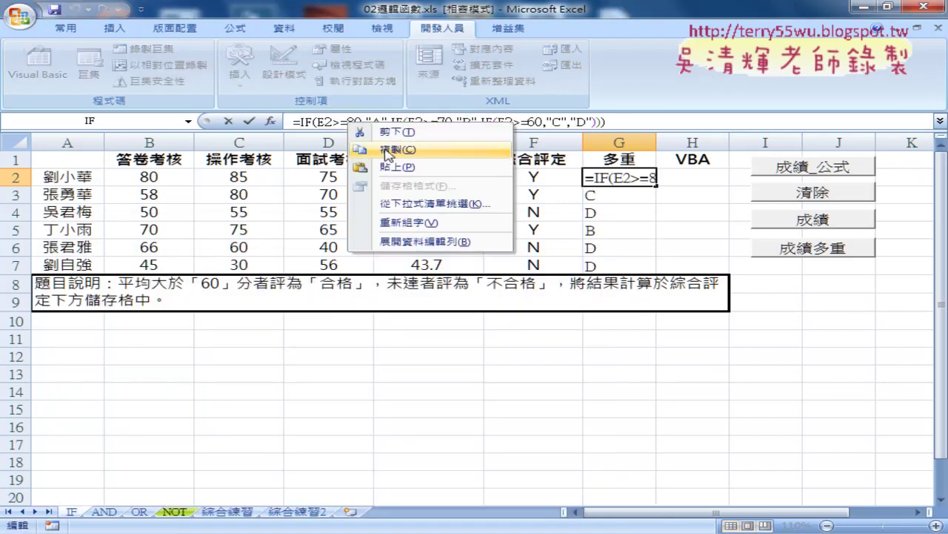
left_click(386, 151)
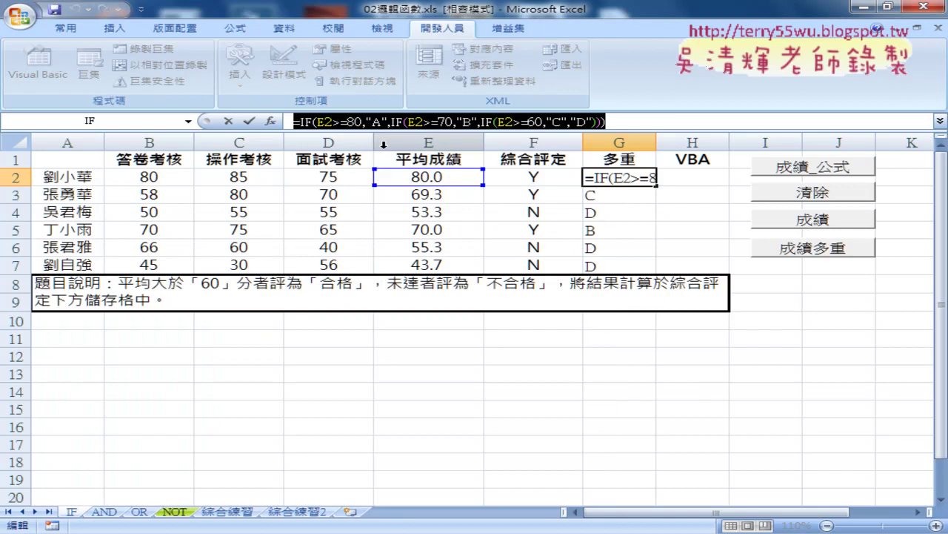
left_click(232, 123)
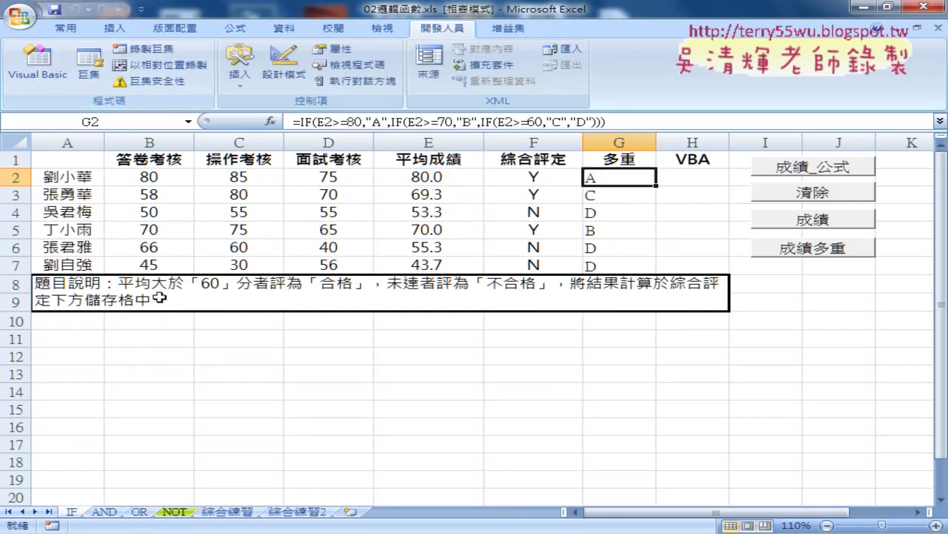
left_click(12, 530)
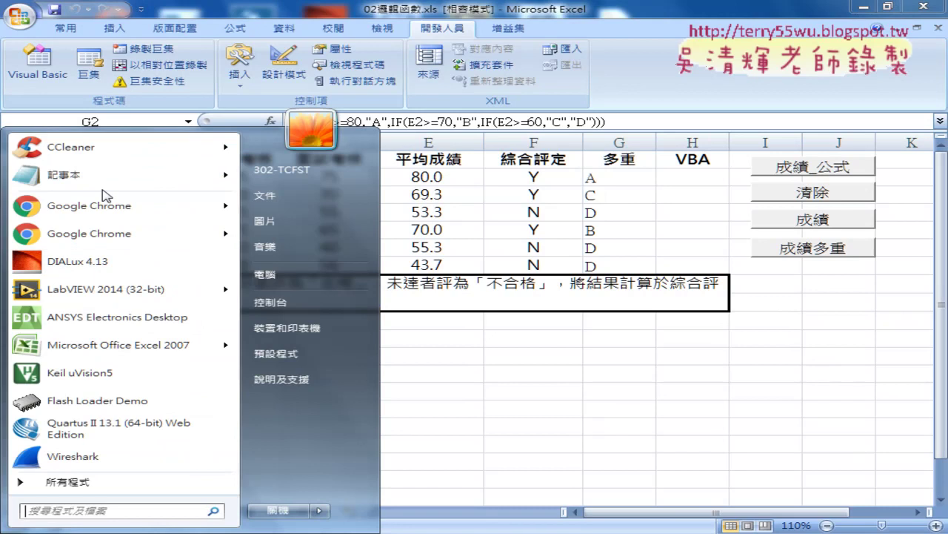
left_click(81, 174)
Paste the formula into Notepad and replace every " with ""
right_click(257, 214)
left_click(317, 281)
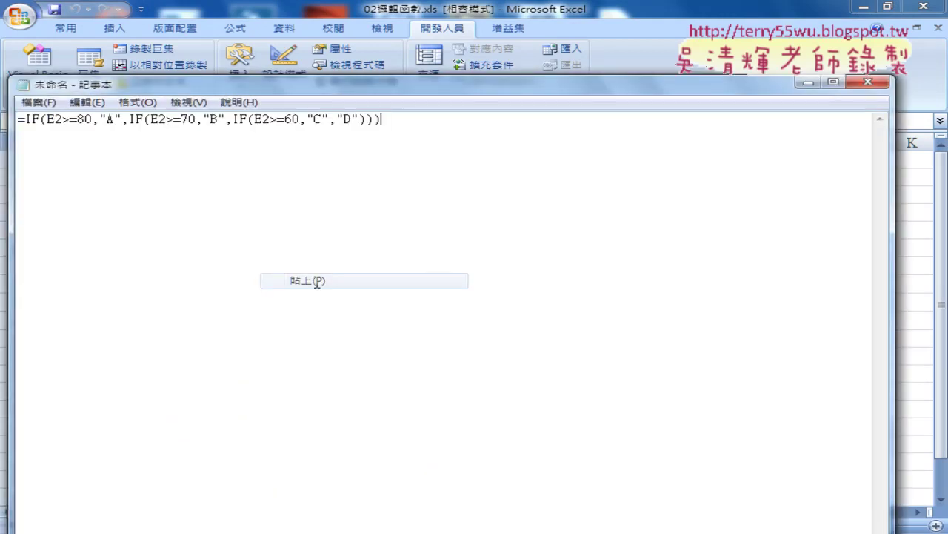
left_click(86, 102)
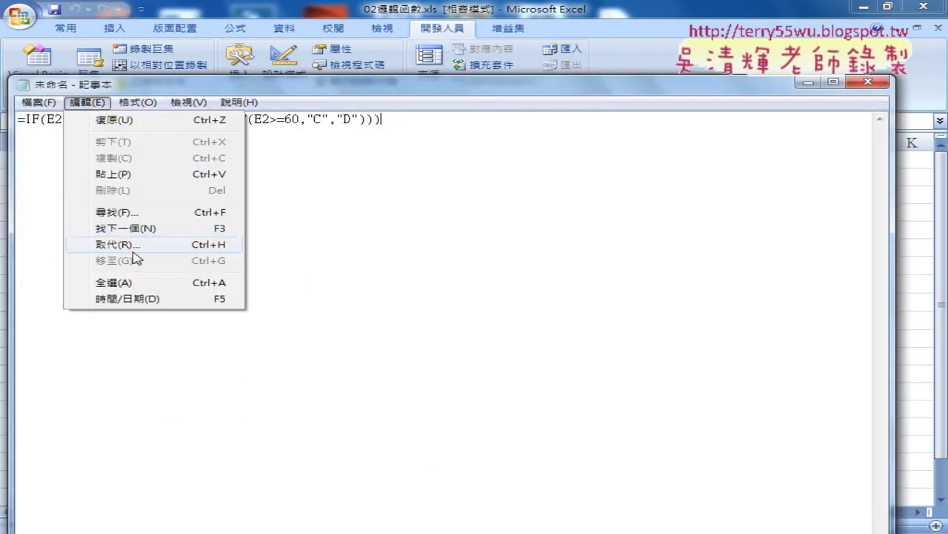
left_click(126, 244)
type("\"")
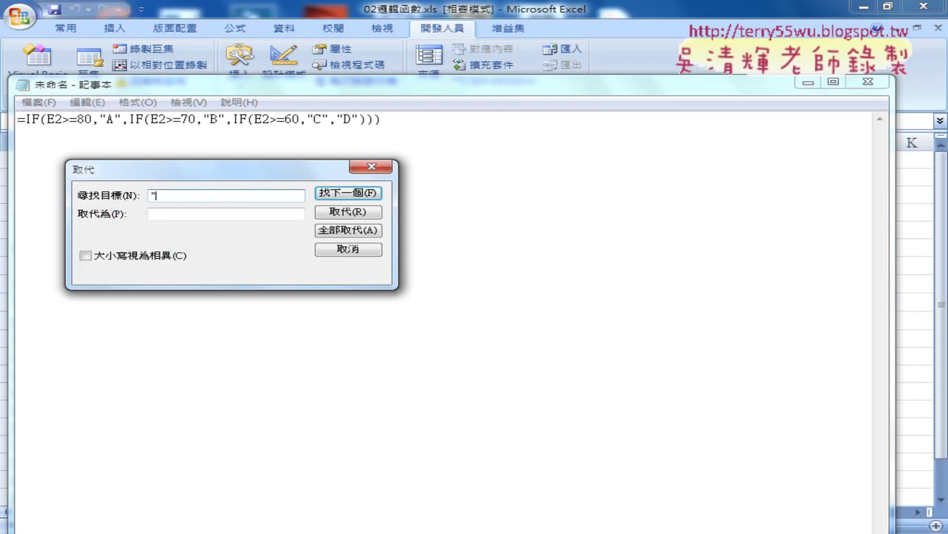
key("Tab")
type("\"\"")
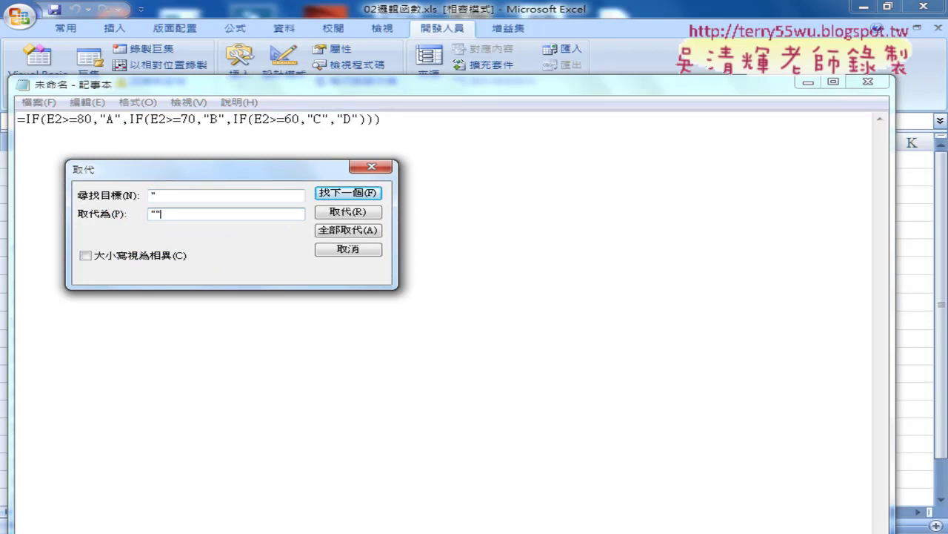
left_click(363, 232)
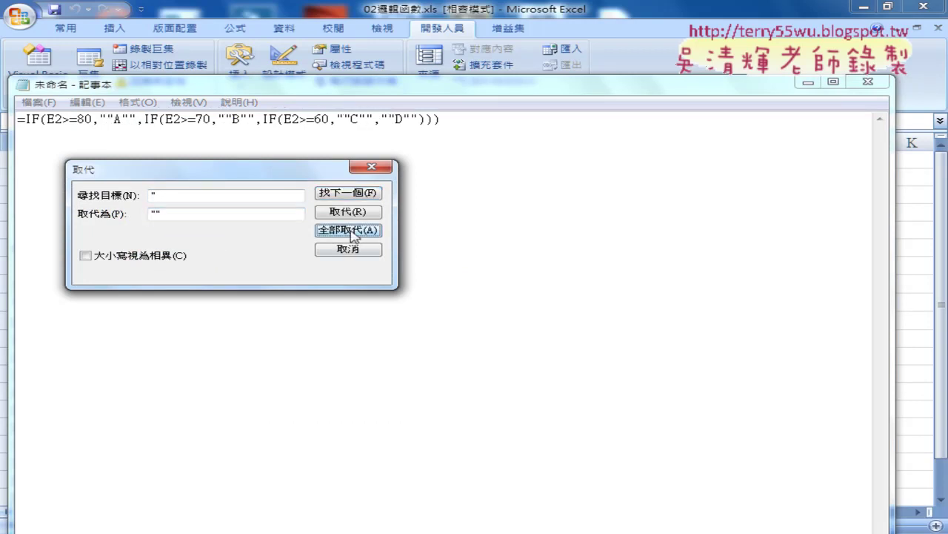
Copy the converted formula line and minimize Notepad
left_click_drag(443, 120, 3, 124)
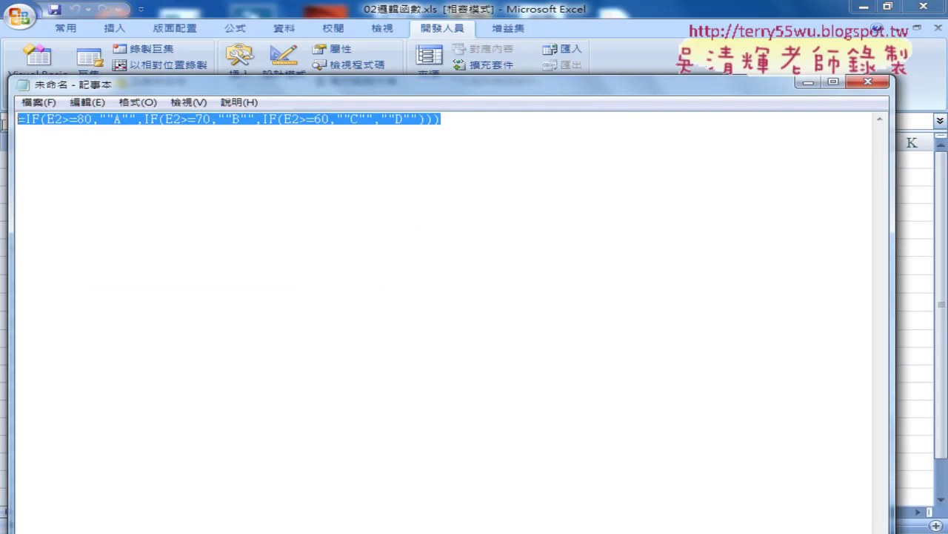
right_click(118, 126)
left_click(201, 170)
left_click(803, 83)
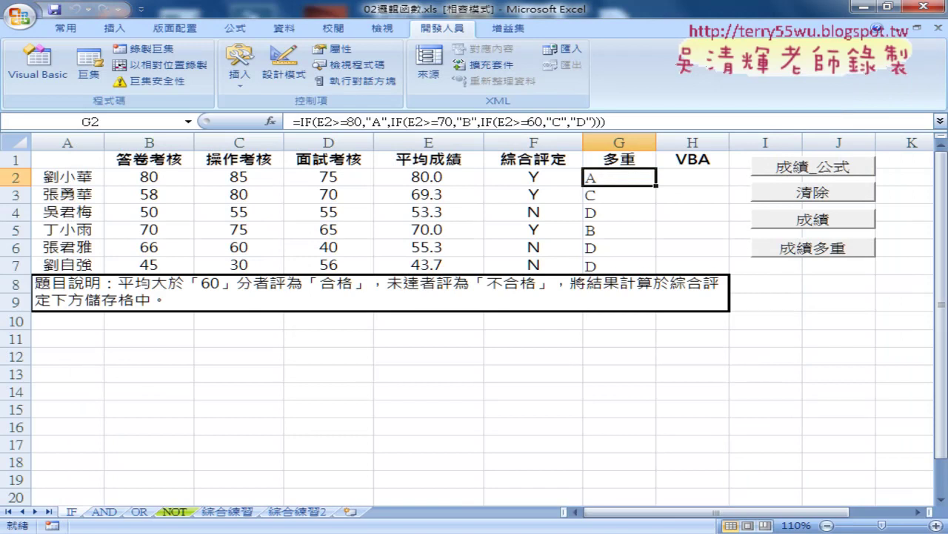
Paste the doubled-quote formula between the empty quotes of the first Cells line in the VBA editor
mouse_move(326, 530)
left_click(434, 459)
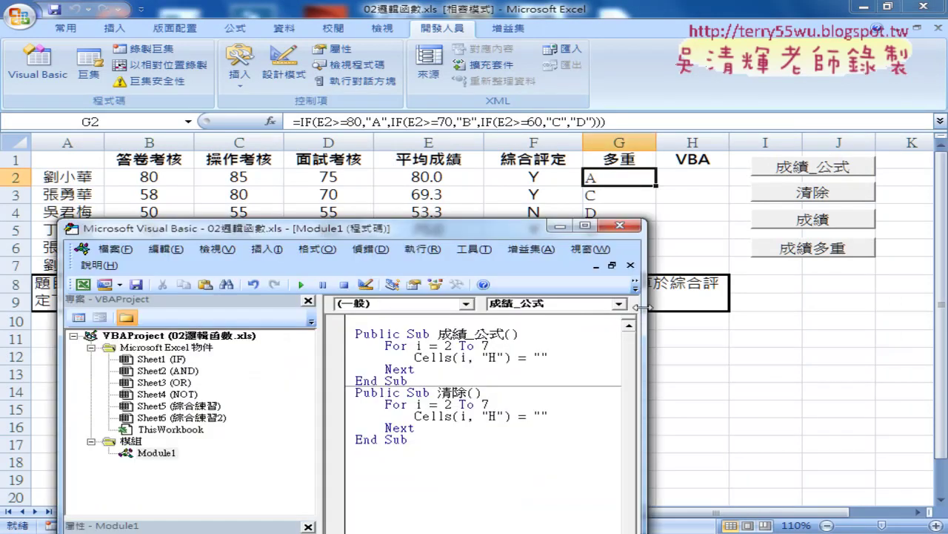
left_click_drag(642, 306, 873, 306)
double_click(543, 341)
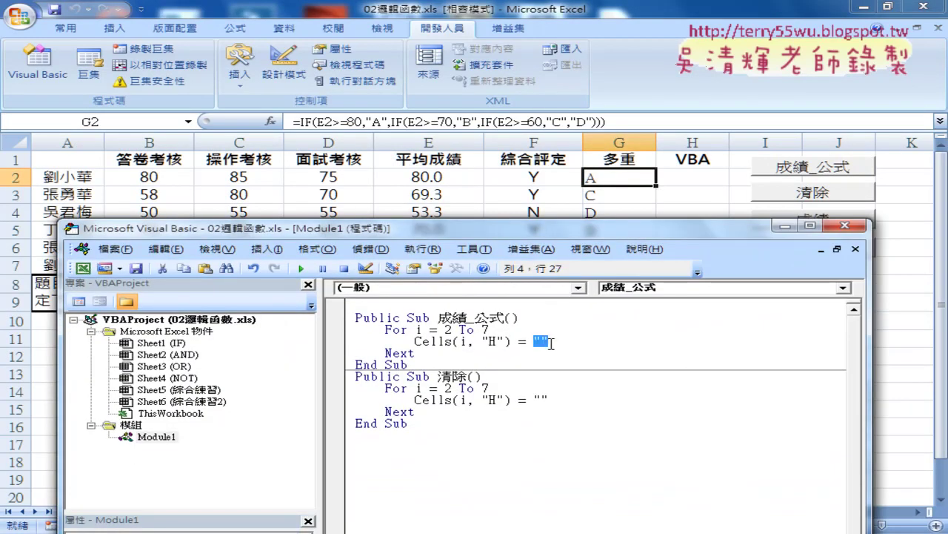
left_click(541, 341)
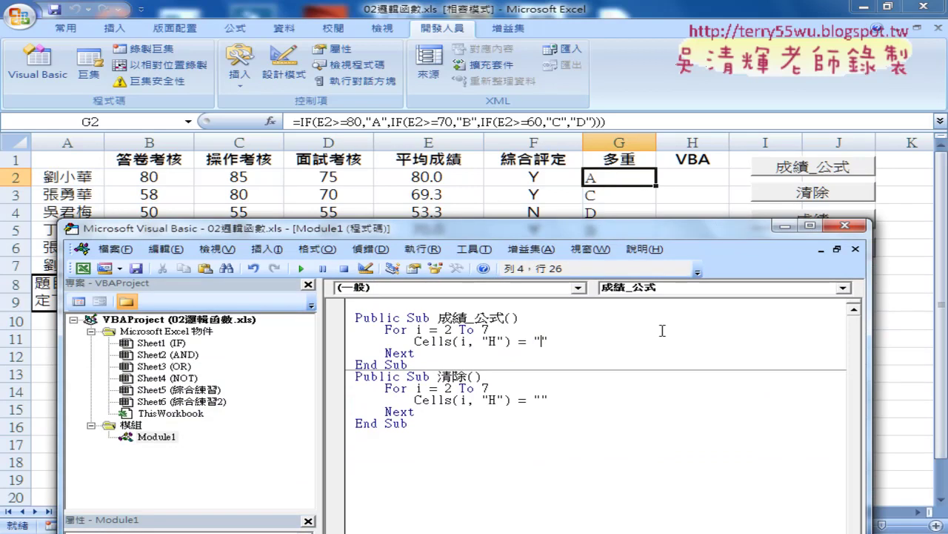
key("ctrl+v")
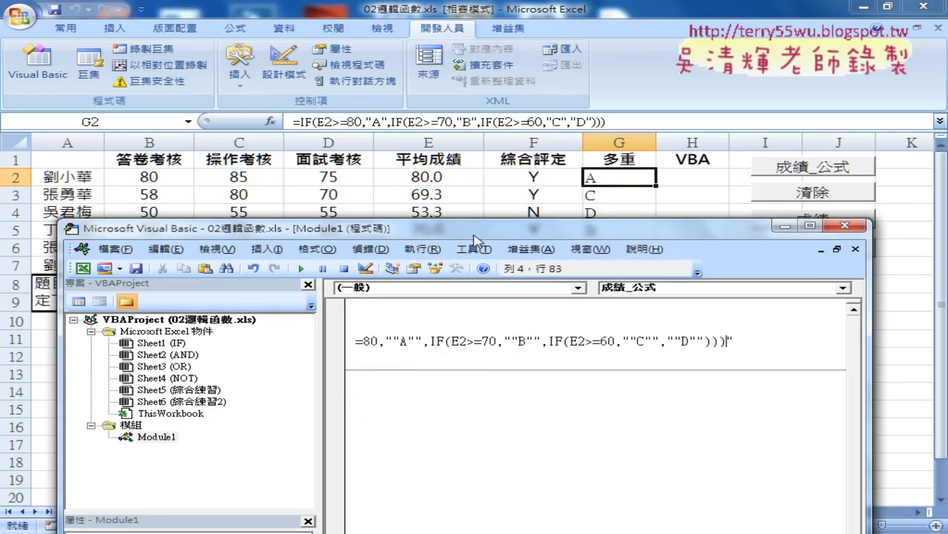
Run the 成績_公式 macro, filling H2:H7 with A in every row
left_click_drag(477, 223, 478, 448)
left_click_drag(371, 460, 326, 198)
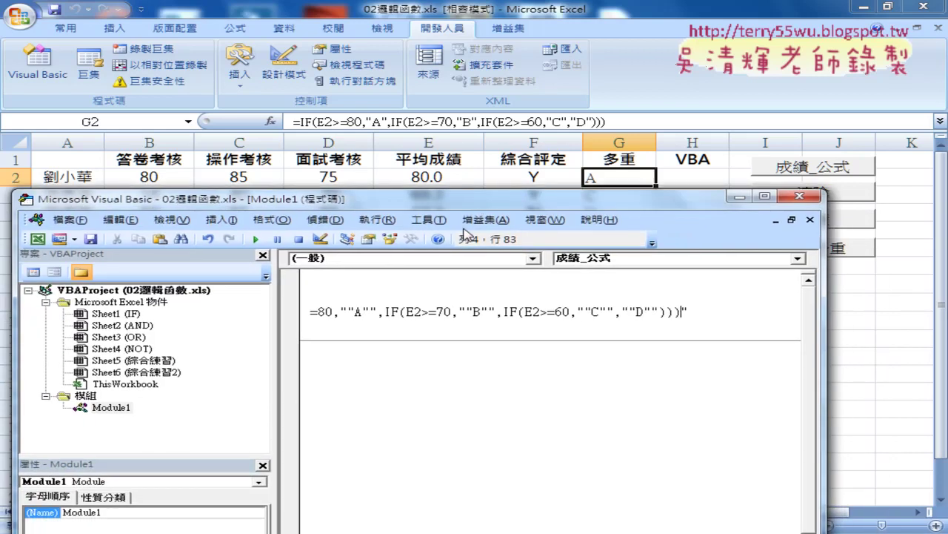
left_click_drag(281, 341, 111, 340)
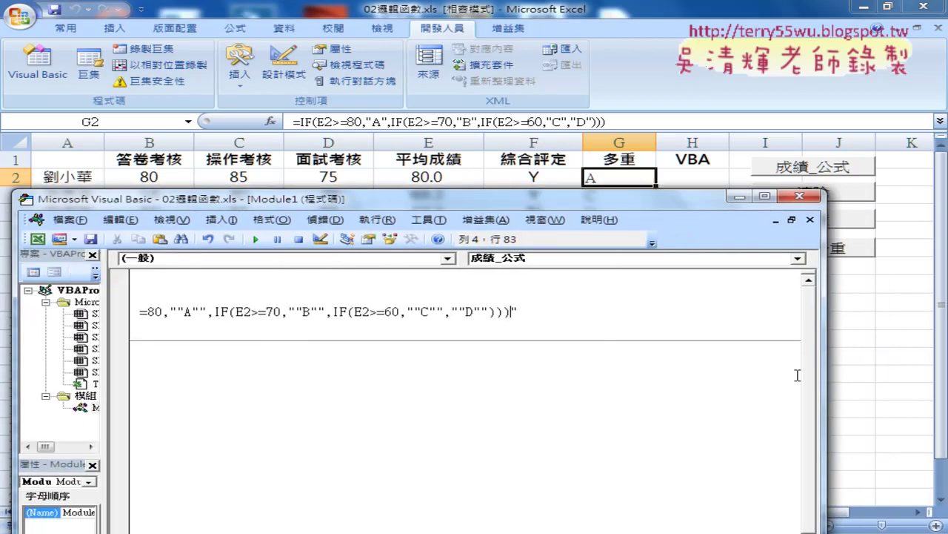
left_click_drag(822, 375, 615, 374)
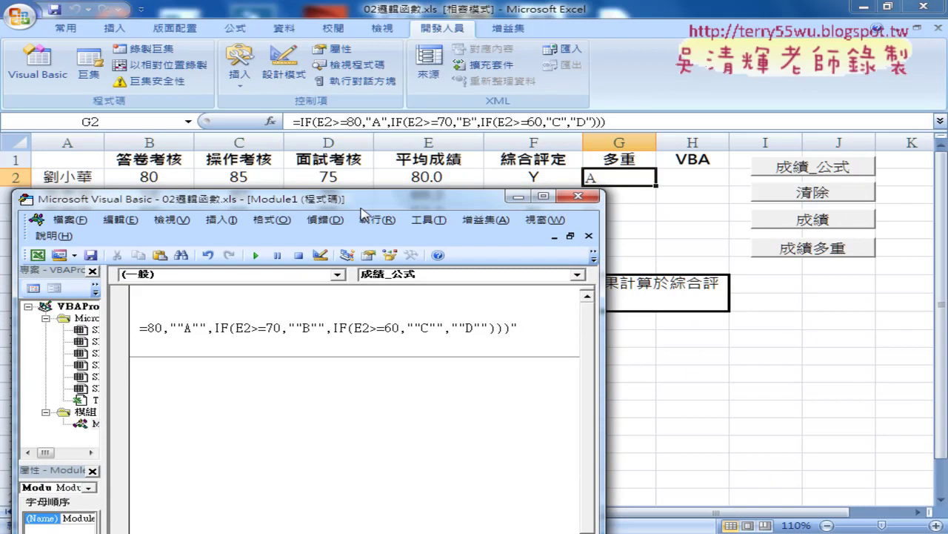
mouse_move(363, 205)
left_mouse_down()
mouse_move(374, 129)
mouse_move(334, 126)
left_mouse_up()
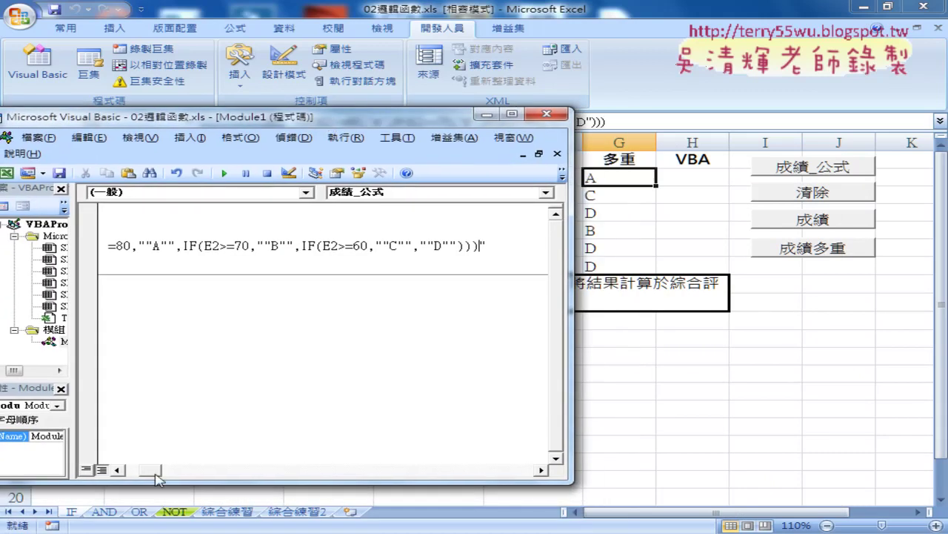
left_click(137, 469)
left_click(220, 246)
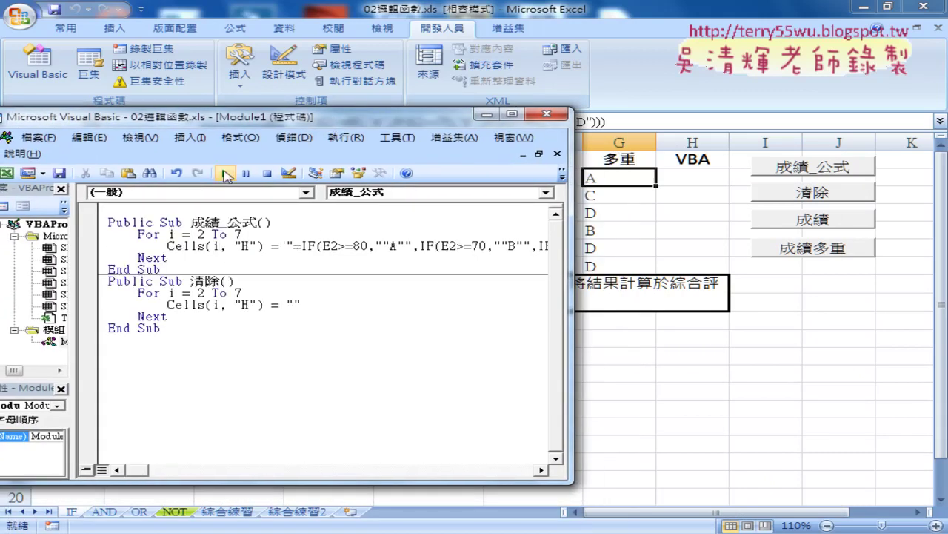
left_click(226, 174)
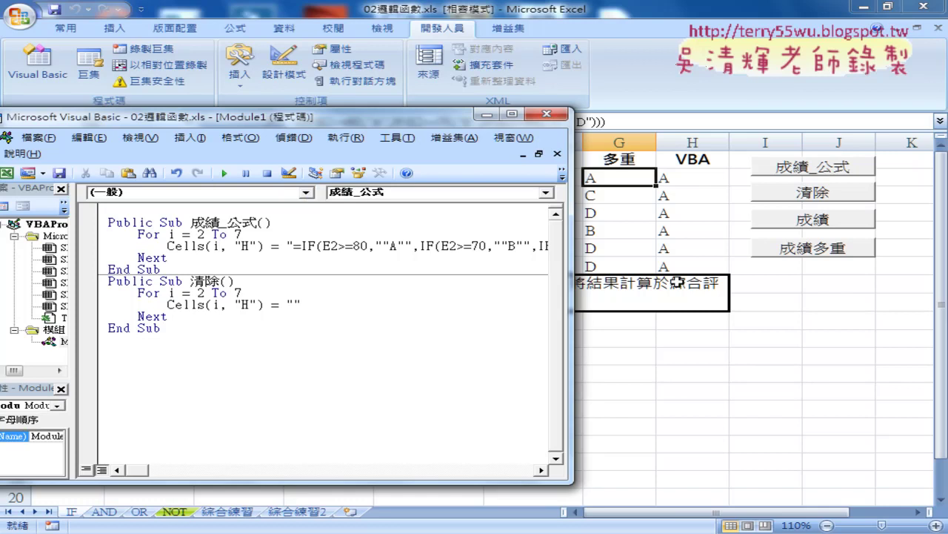
left_click(692, 180)
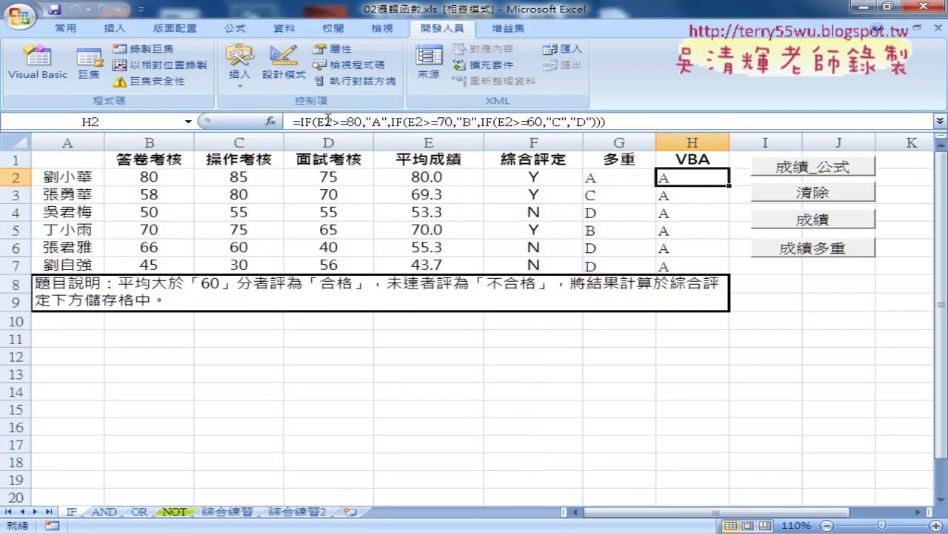
left_click(677, 194)
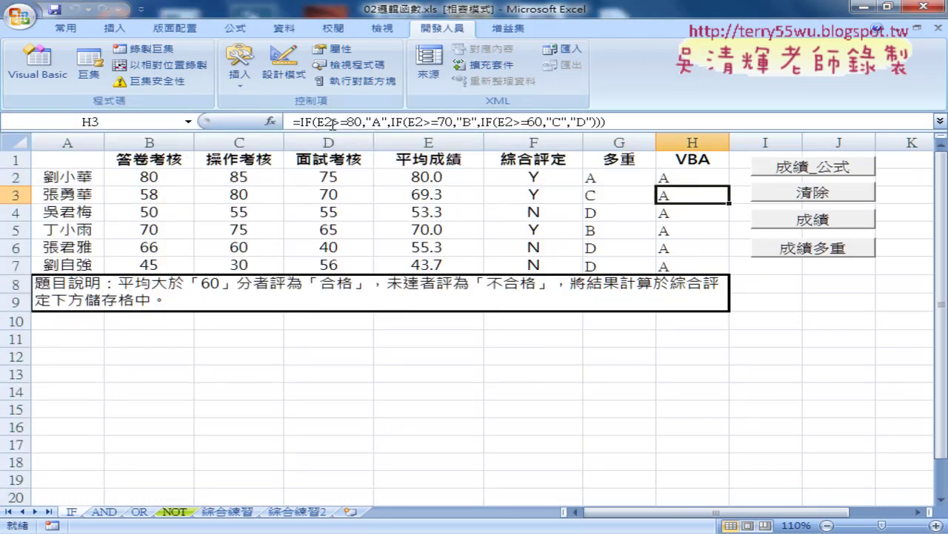
left_click(670, 211)
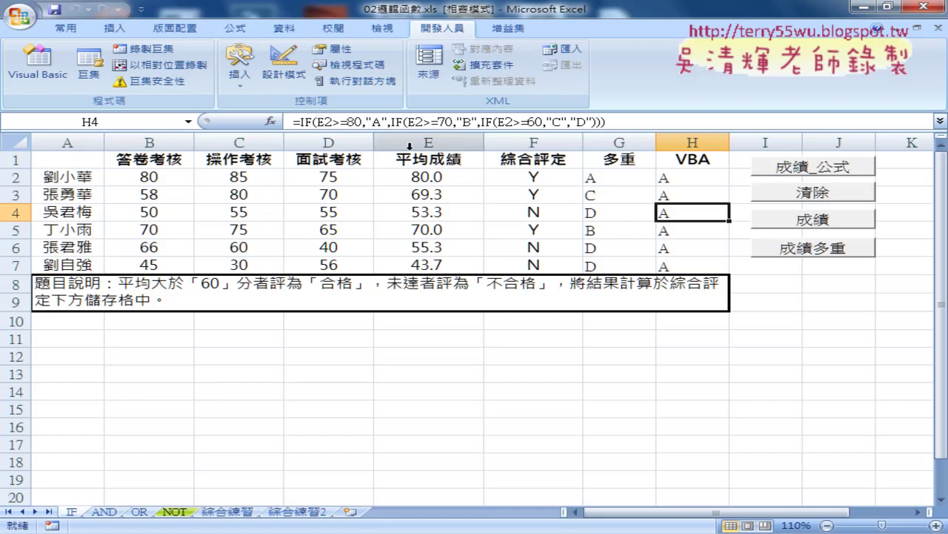
mouse_move(387, 531)
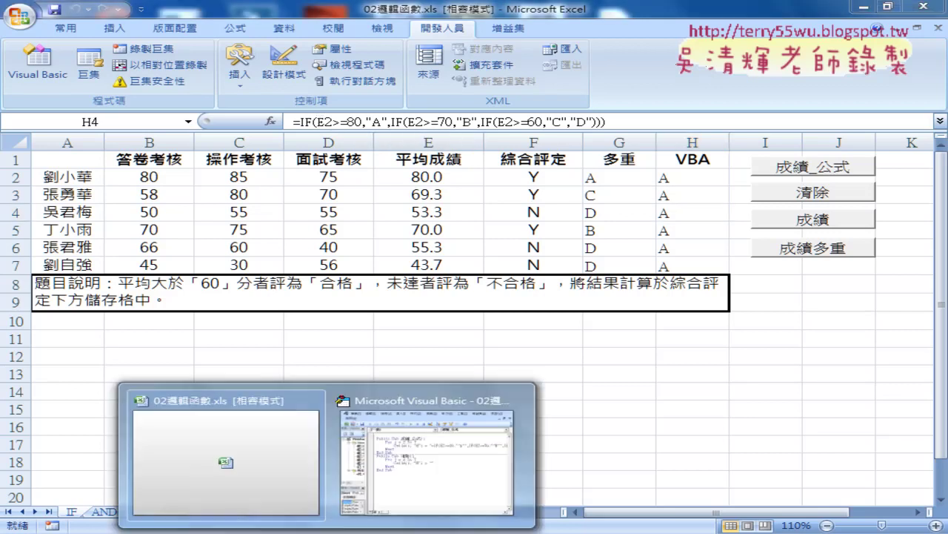
left_click(394, 492)
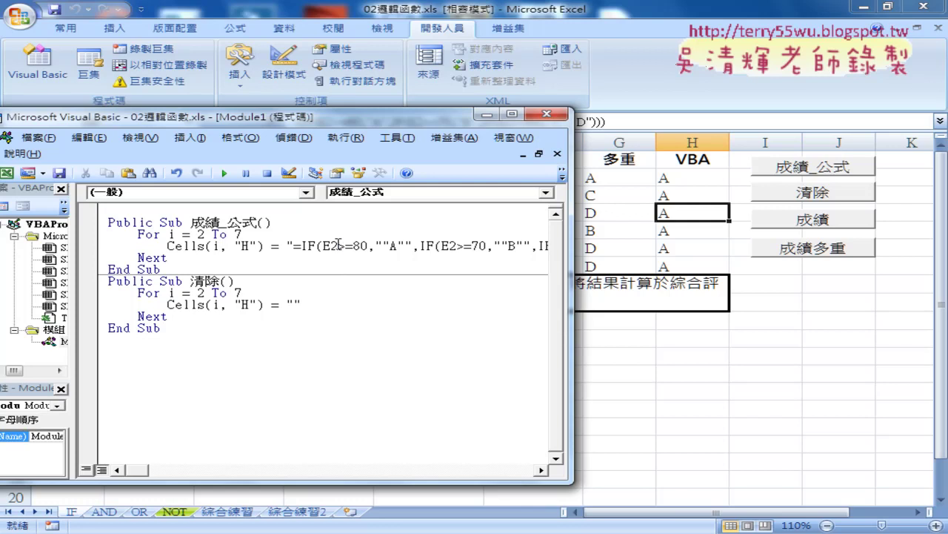
left_click_drag(338, 245, 332, 245)
Change the first IF's E2 to "E" & i & " with spaced concatenation
left_click_drag(571, 256, 787, 254)
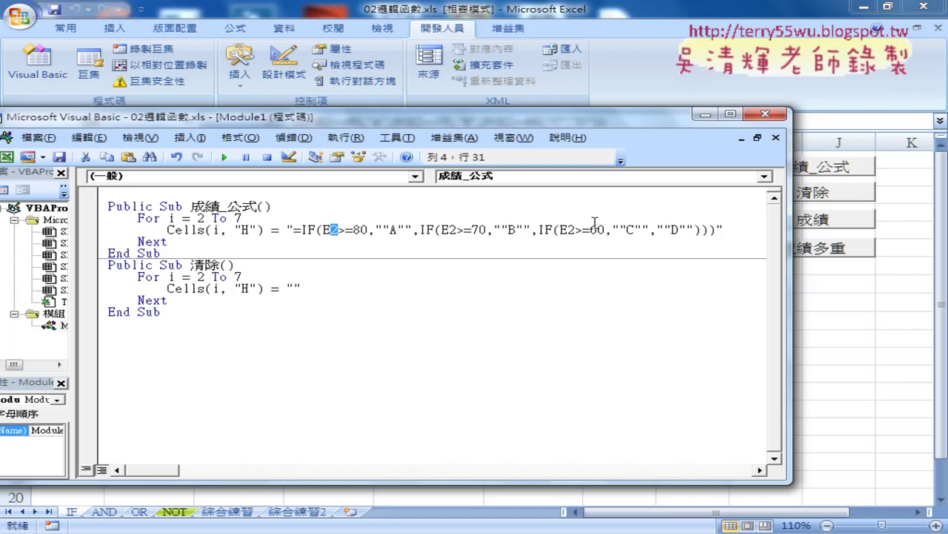
type("\"\"")
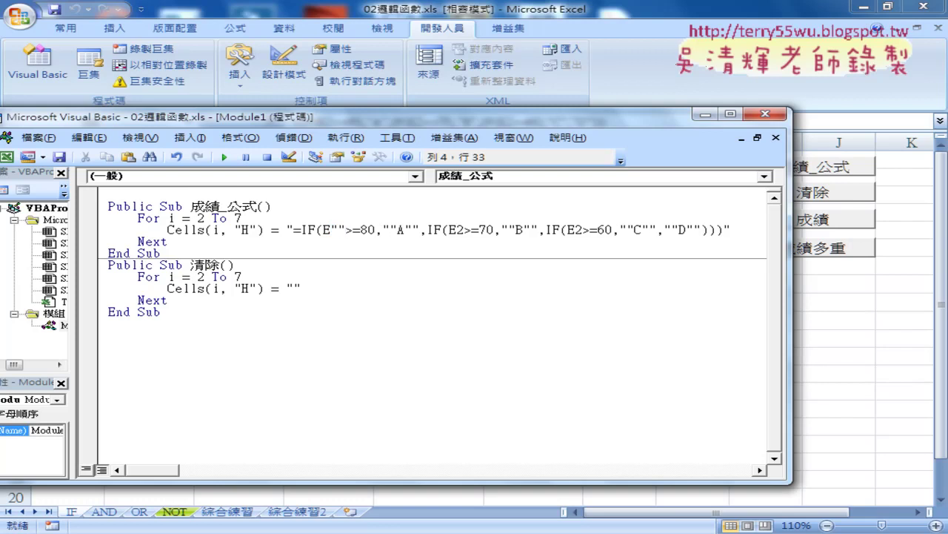
type("&&")
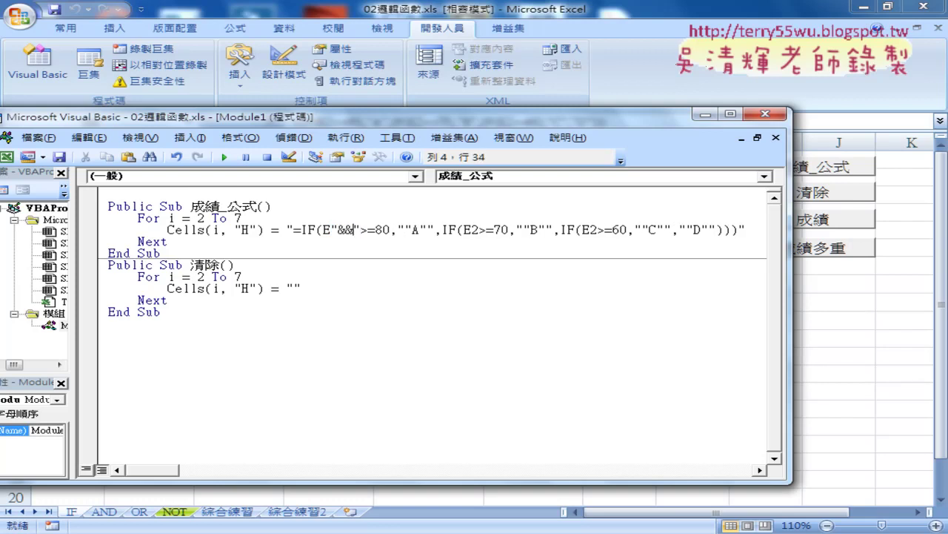
type("i")
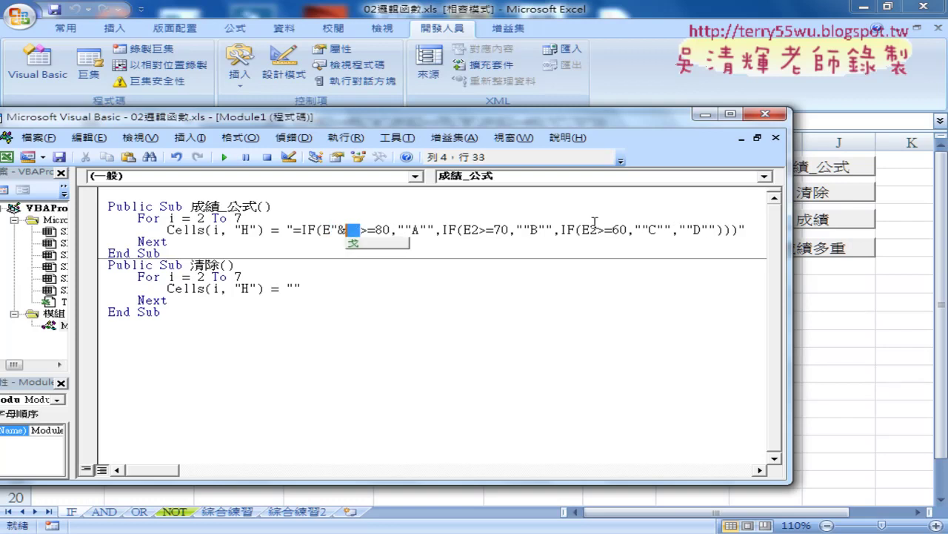
left_click(354, 228)
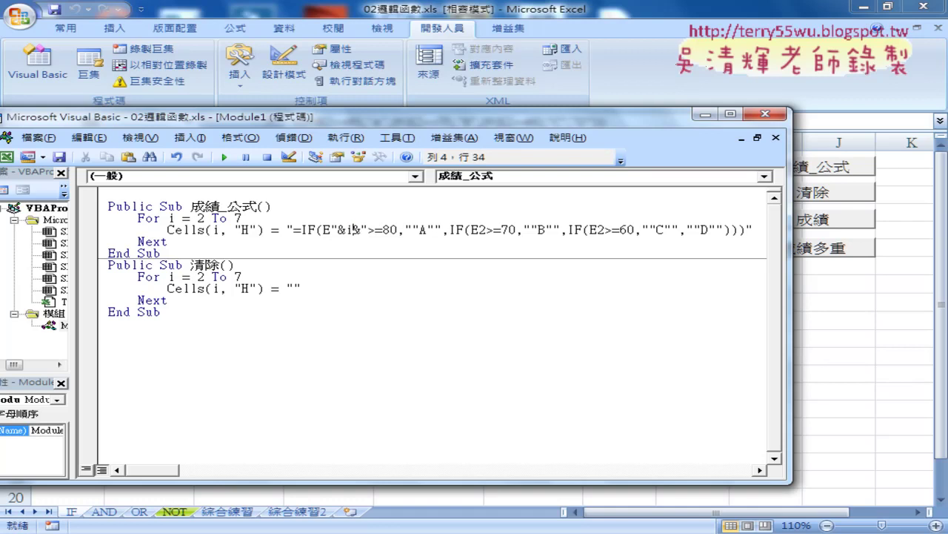
key("space")
key("Right")
key("space")
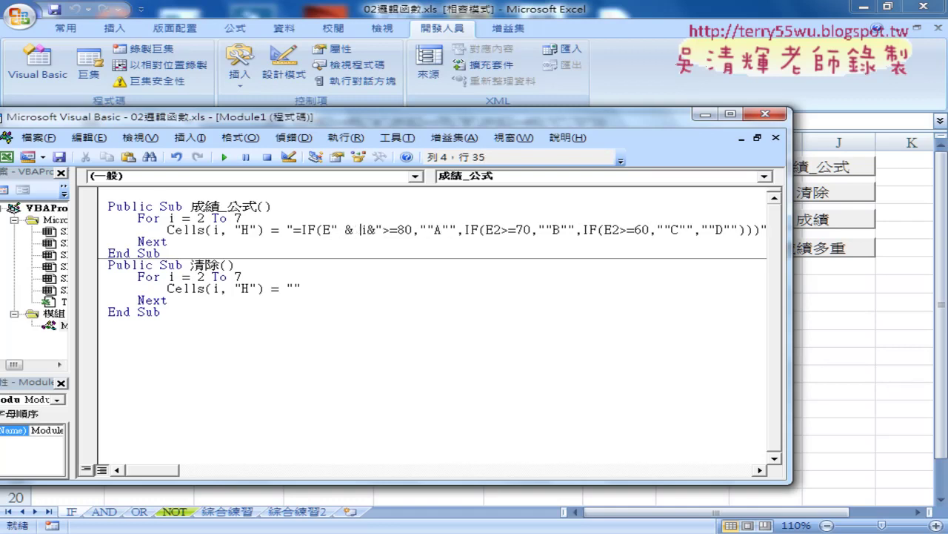
key("Right")
key("space")
key("Right")
key("space")
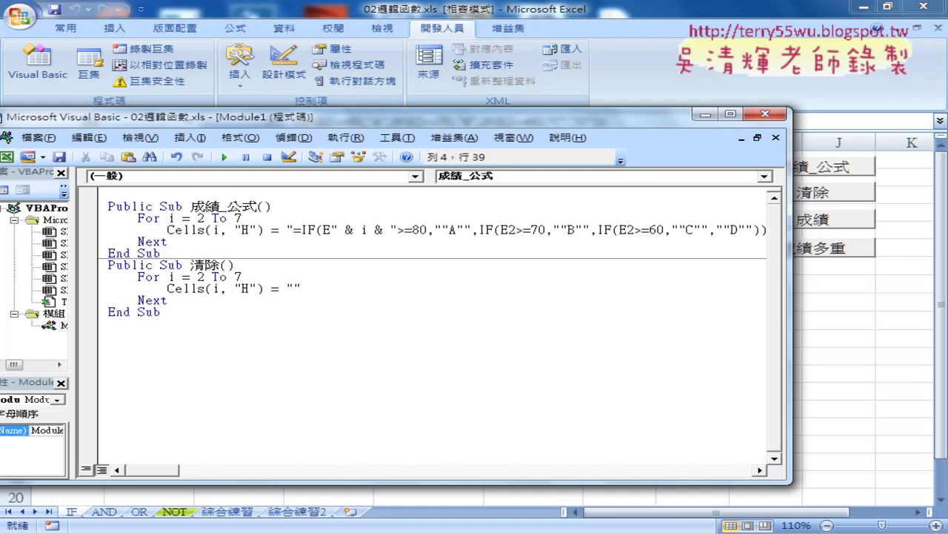
Copy the row-index piece and paste it over the 2 in the second and third IF's E2
left_click_drag(331, 229, 398, 230)
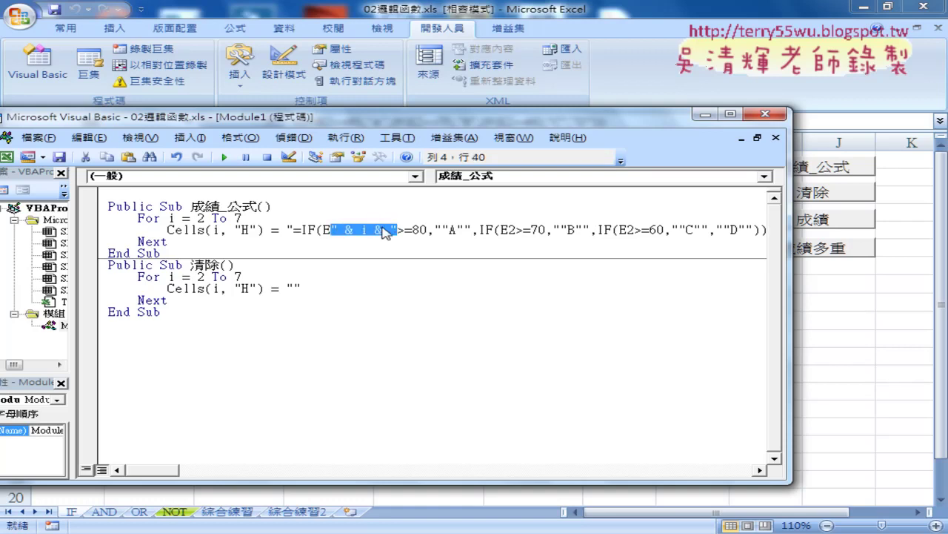
right_click(371, 230)
left_click(395, 255)
left_click_drag(517, 230, 510, 231)
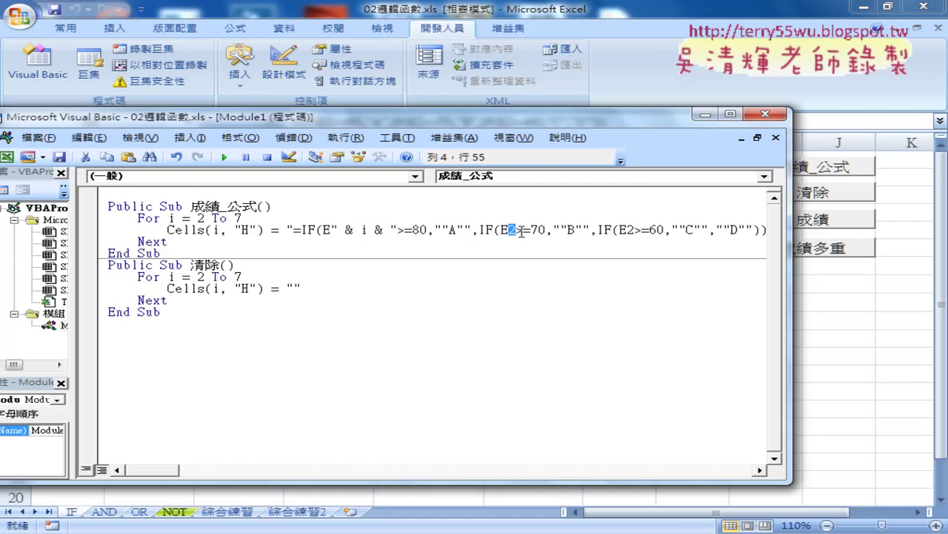
right_click(511, 230)
left_click(554, 273)
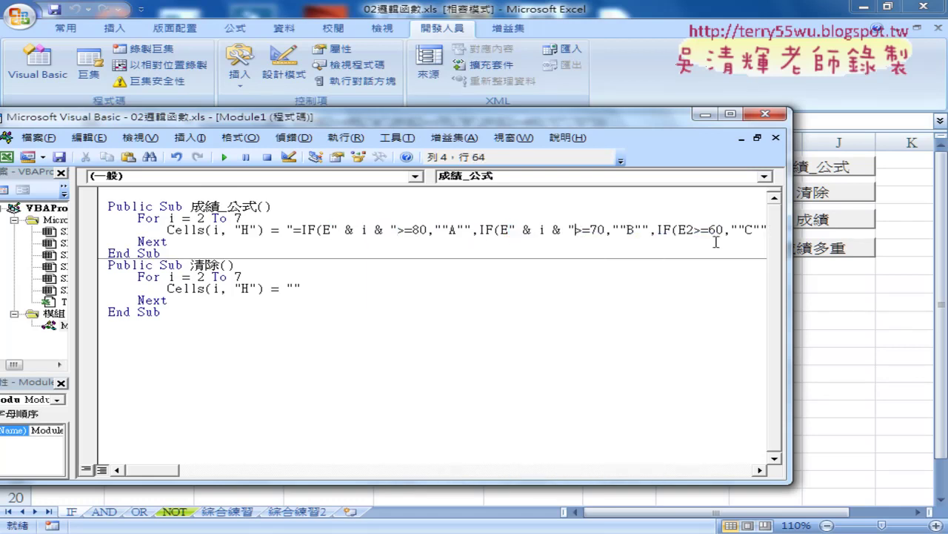
left_click_drag(695, 231, 687, 231)
right_click(689, 230)
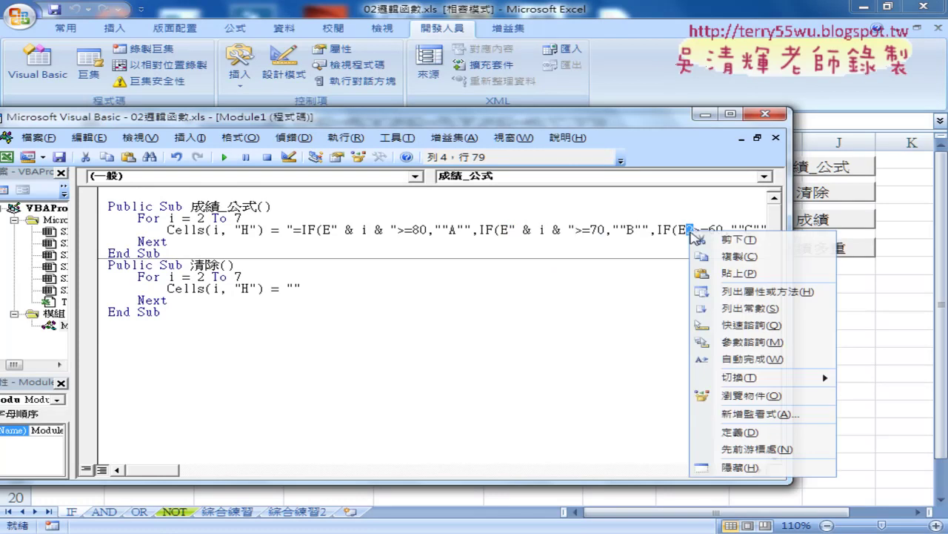
left_click(730, 274)
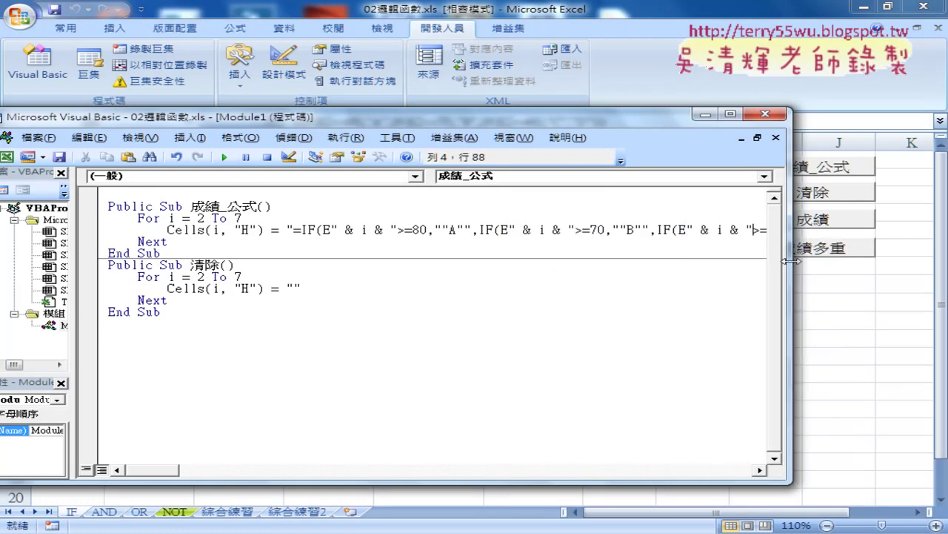
left_click_drag(792, 263, 885, 263)
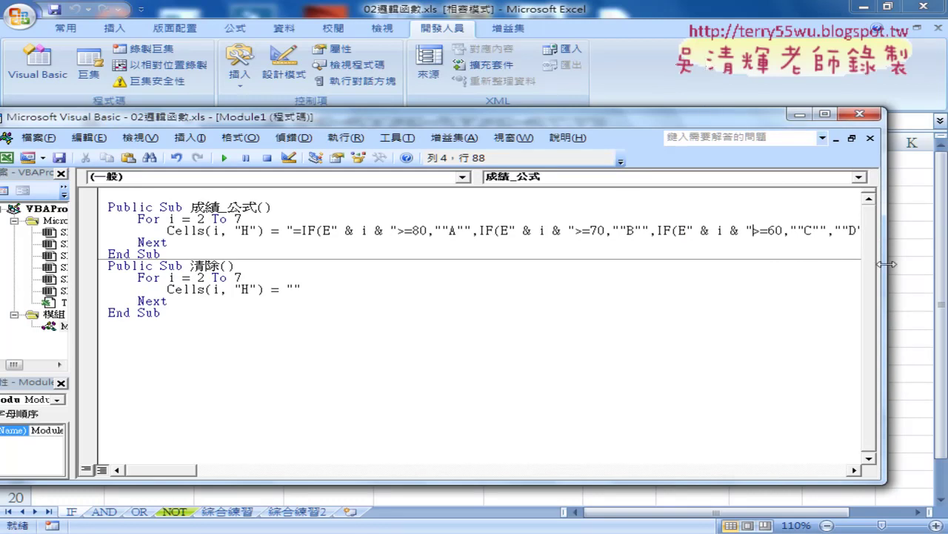
left_click_drag(885, 252, 571, 252)
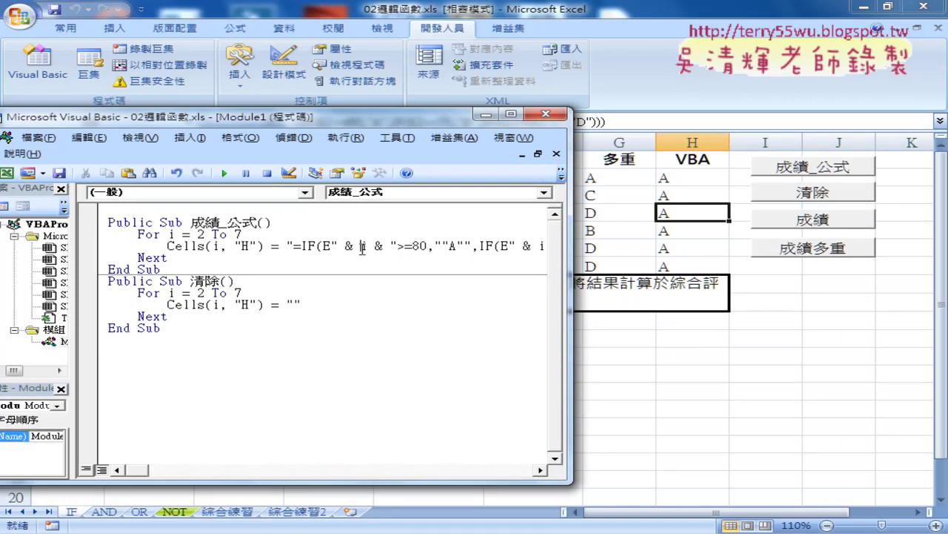
Run the corrected 成績_公式 (H shows A, C, D, B, D, D), then run 清除 to blank H2:H7
left_click(224, 175)
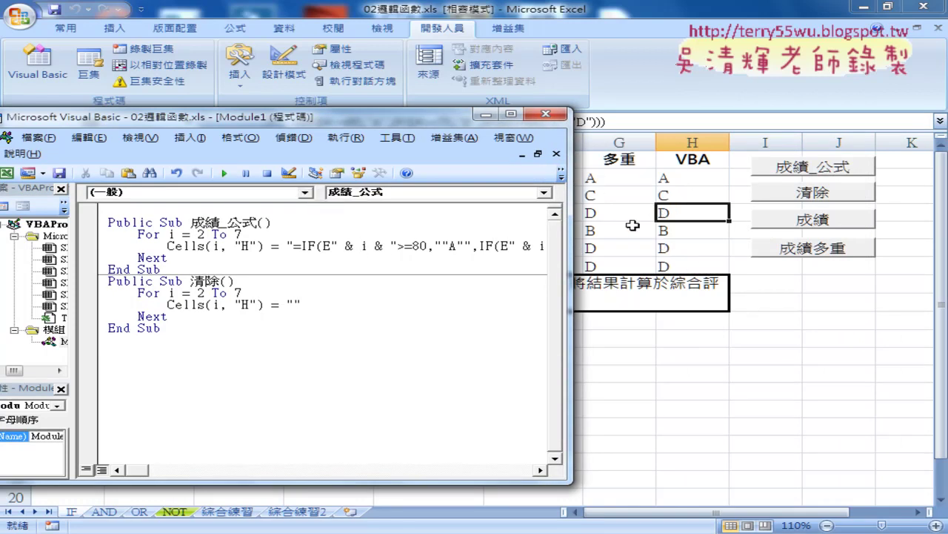
left_click(245, 304)
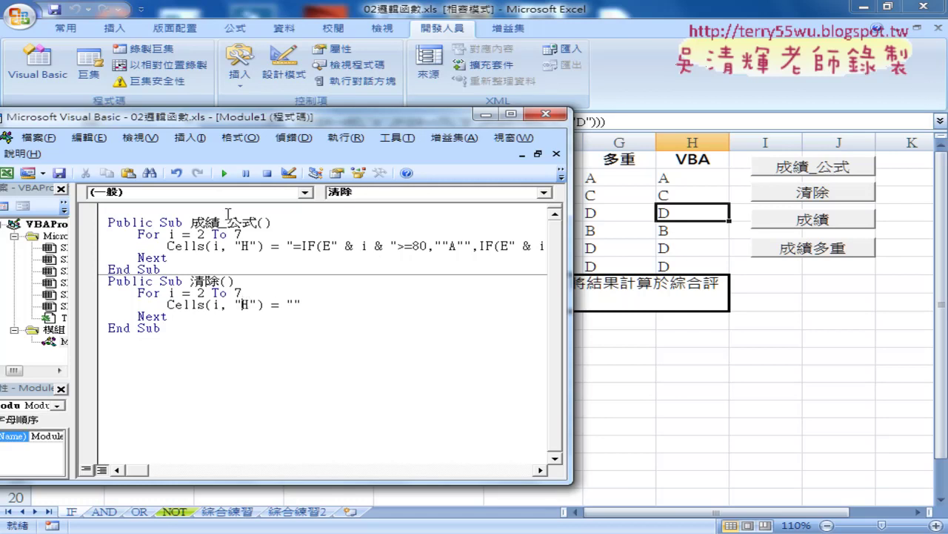
left_click(224, 175)
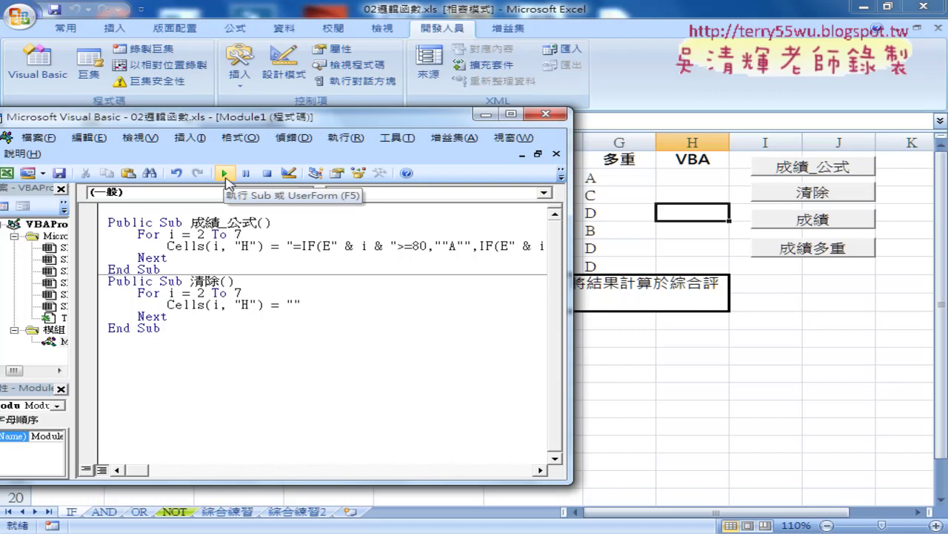
left_click_drag(337, 124, 368, 133)
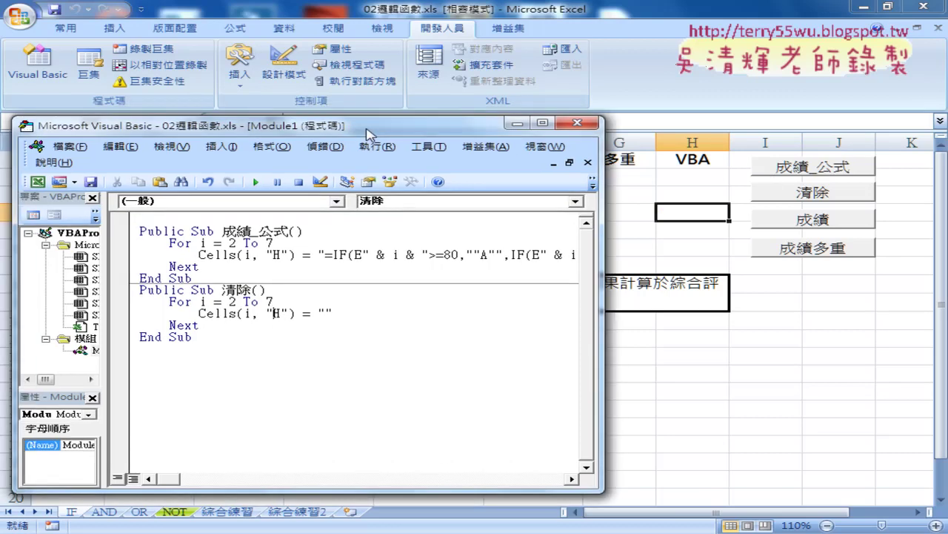
Return to the Excel grade sheet and open the Developer Insert controls gallery
left_click(238, 74)
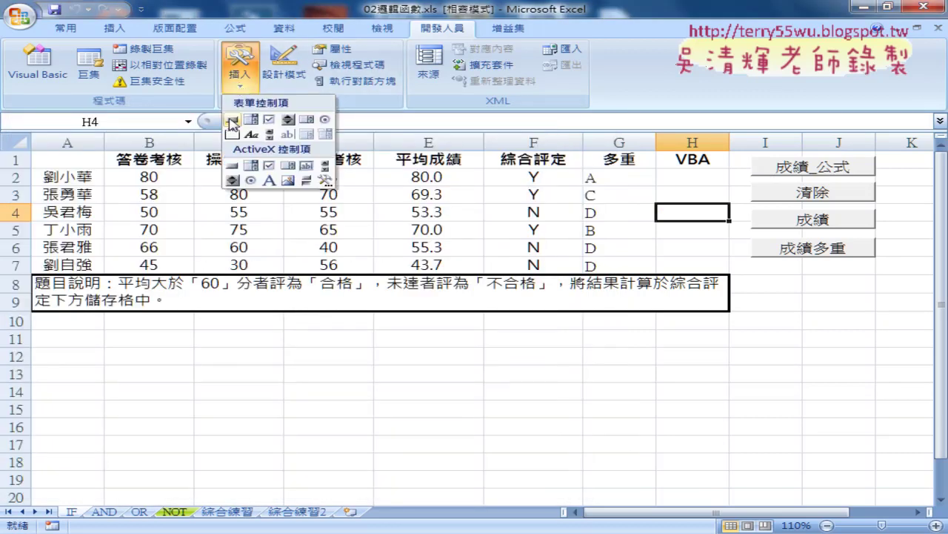